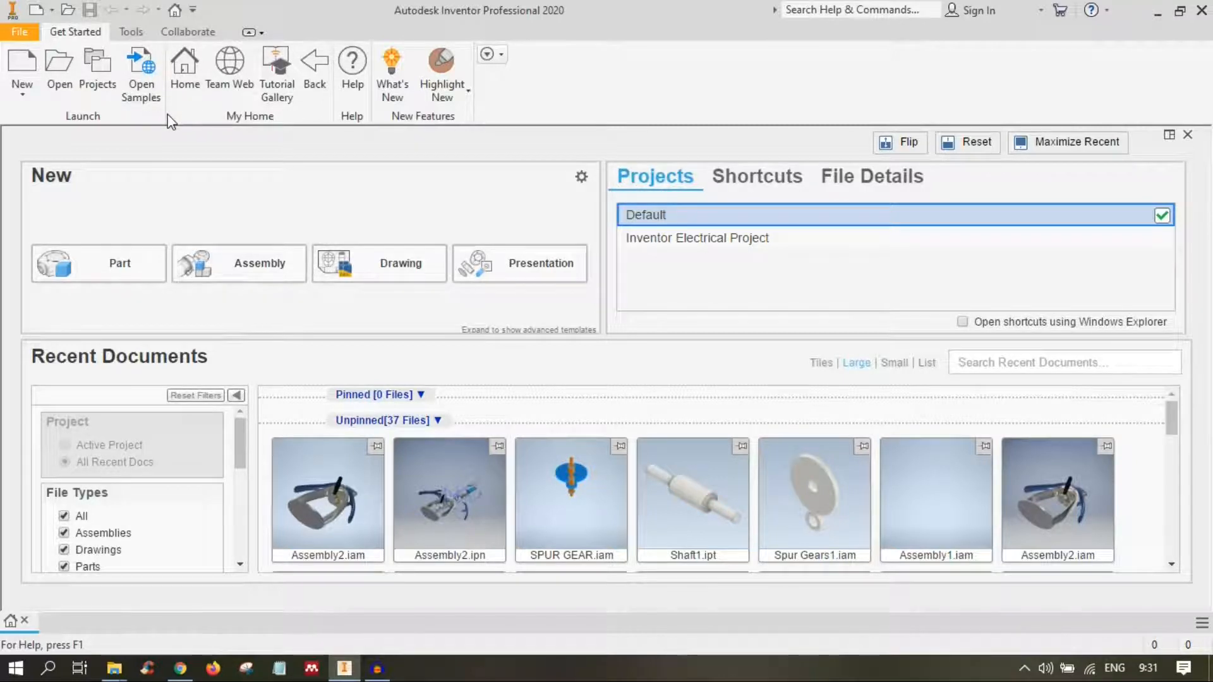
- Create a new presentation file from the metric Standard (mm).ipn template
click(23, 63)
scroll(699, 478, down, 4)
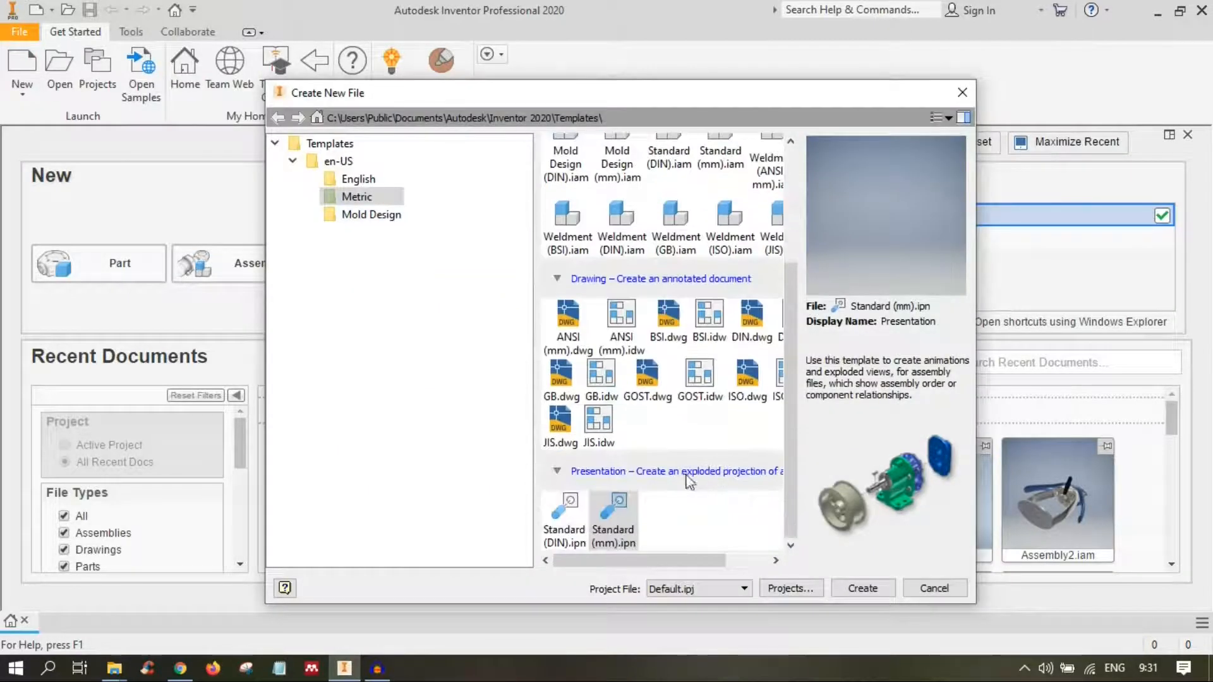
double_click(625, 529)
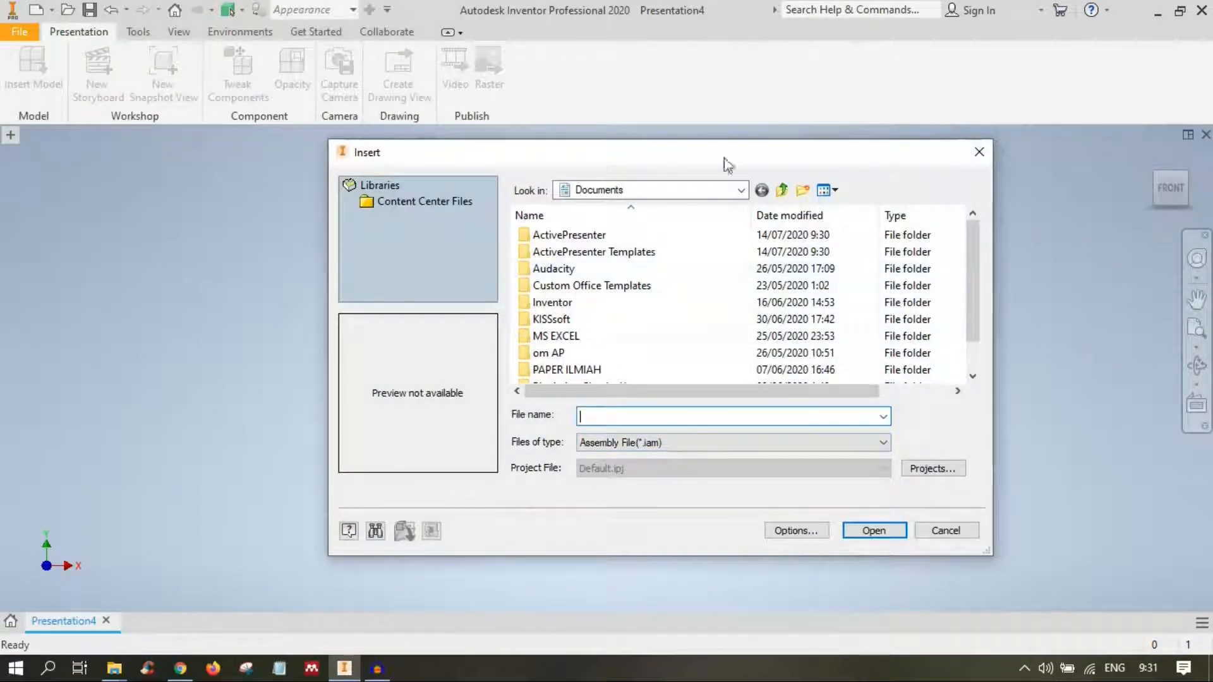
- Insert the GEAR assembly from the transmission folder inside 2 INVENTOR on drive D into the presentation
click(741, 189)
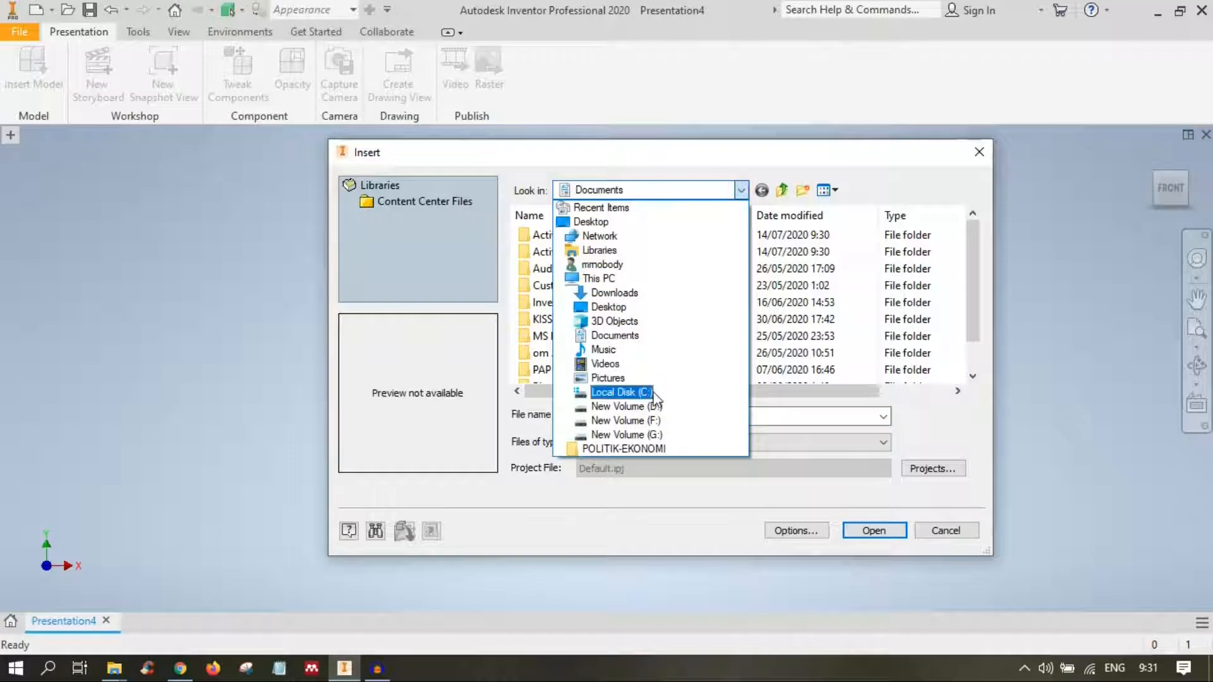
click(625, 406)
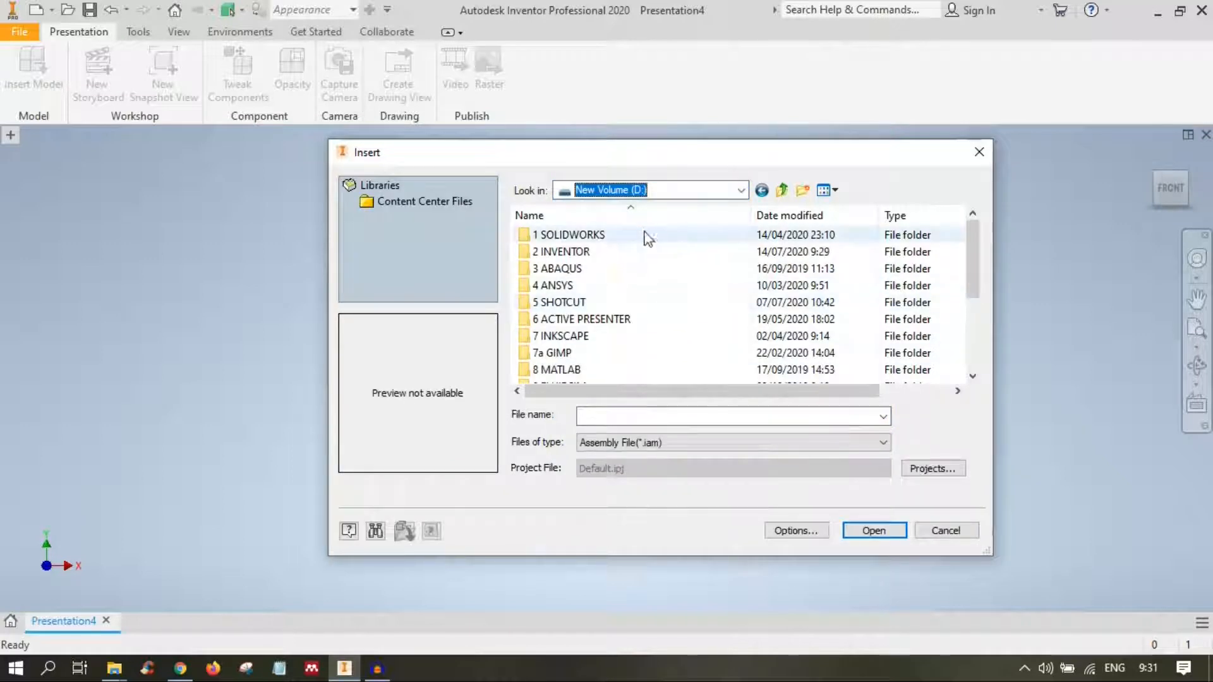
double_click(655, 255)
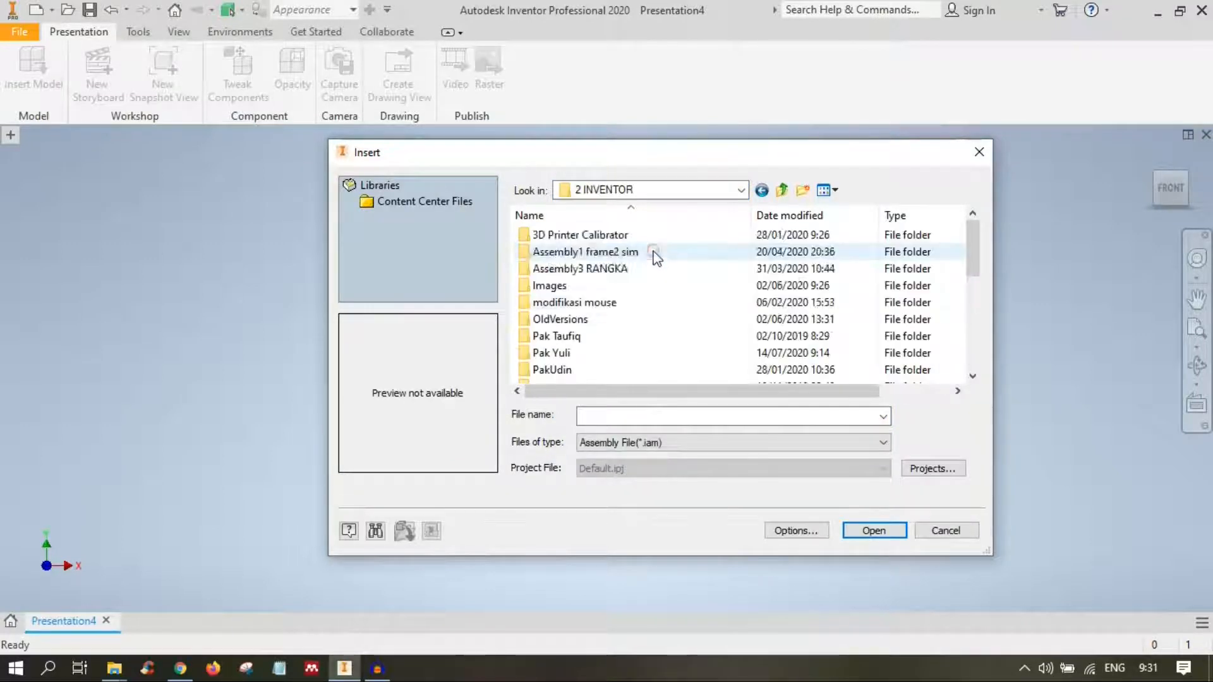
scroll(651, 252, down, 5)
click(603, 320)
double_click(603, 321)
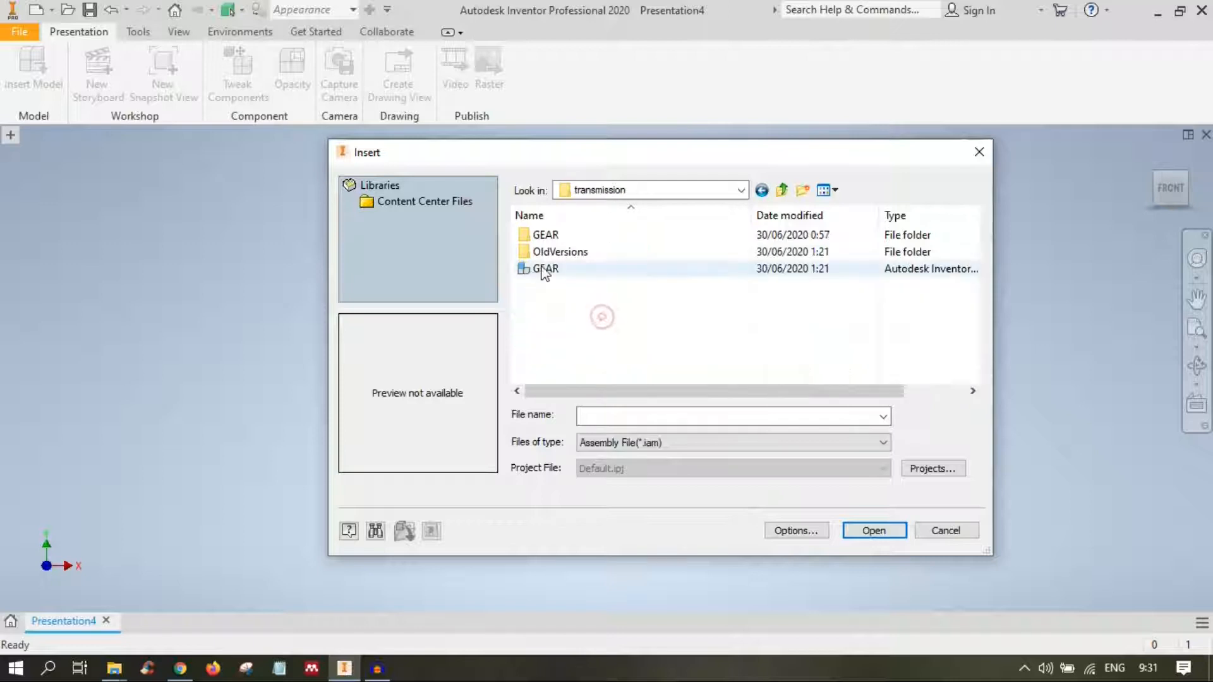
double_click(545, 269)
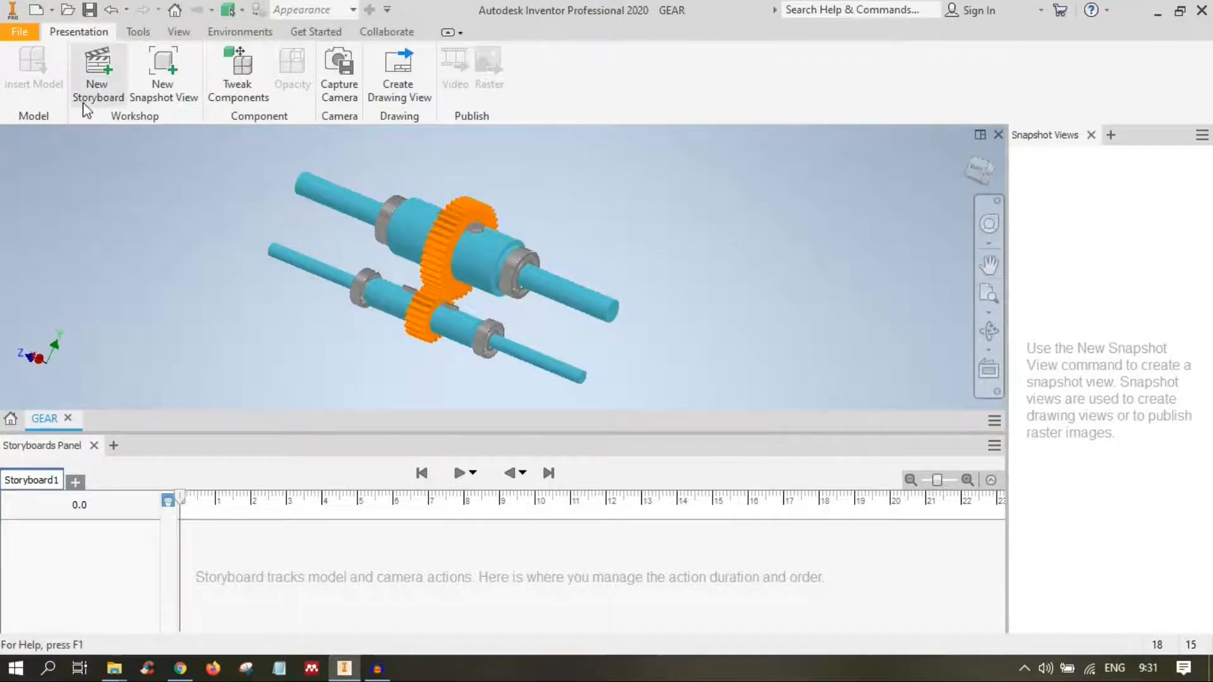
- Tweak the upper shaft's bearing nearest the viewer 59 mm outward along X, and that bearing with the shaft key a further 65 mm
click(532, 264)
right_click(532, 254)
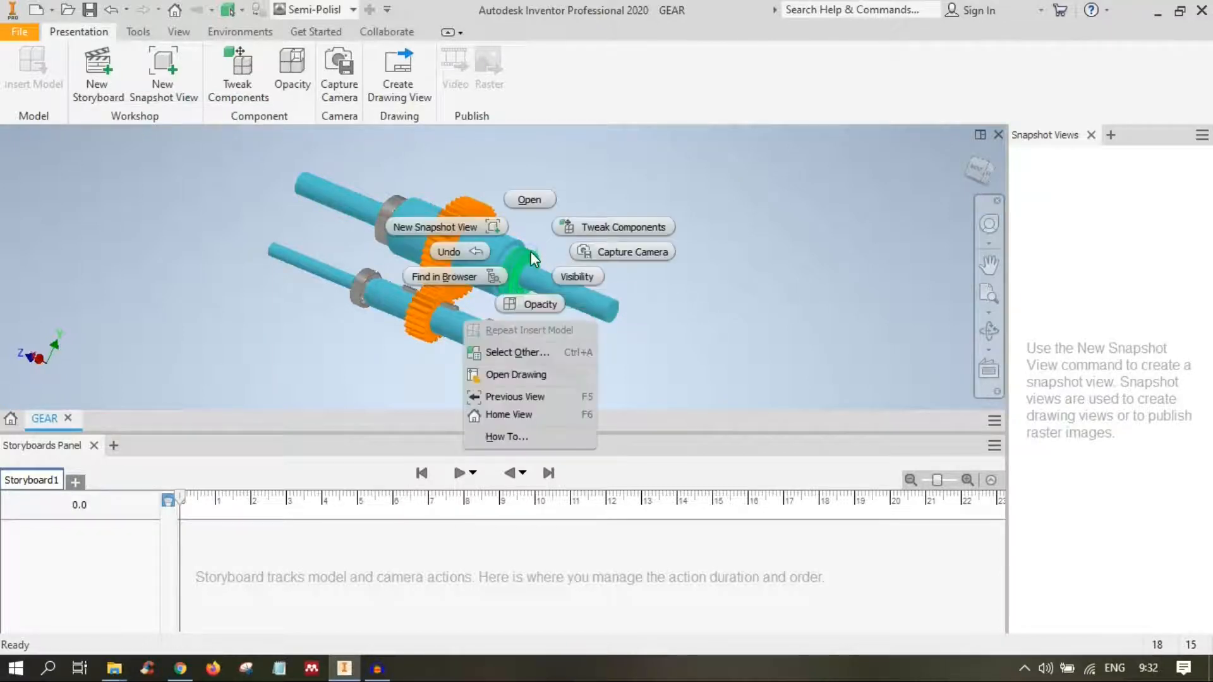
click(631, 225)
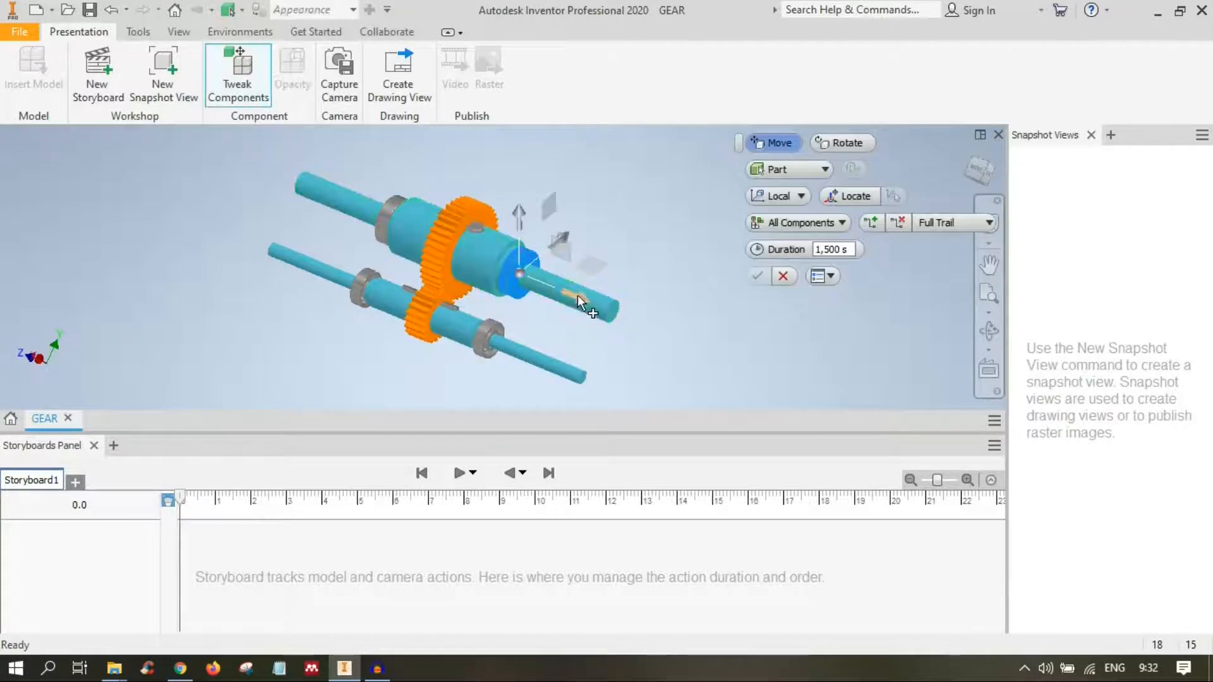
drag(577, 295, 641, 330)
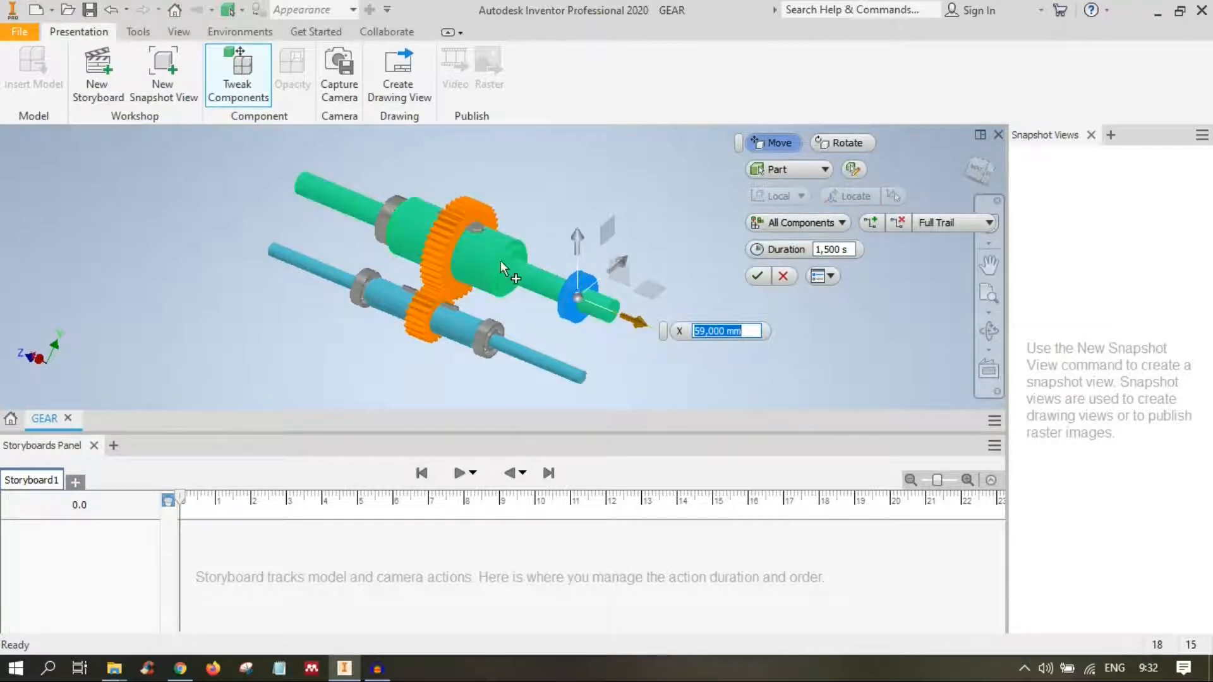
click(475, 228)
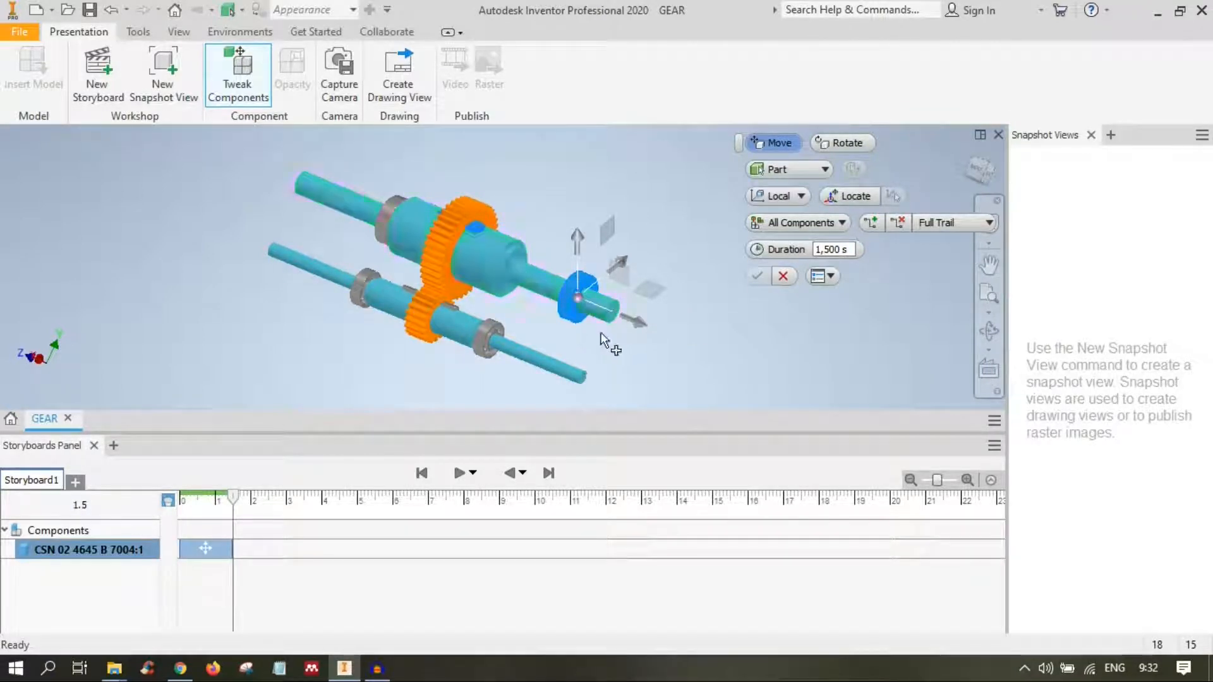
drag(634, 326, 708, 349)
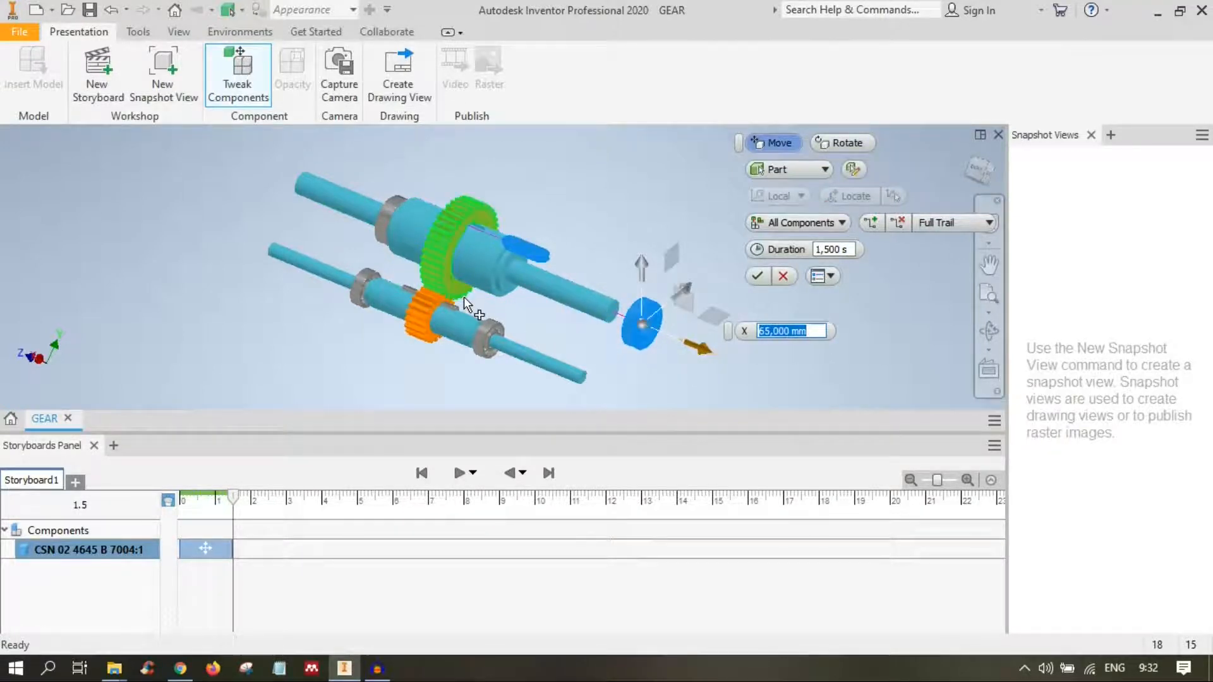
- Add the large spur gear to the tweak and move it with the bearing and key 59 mm along X over 1 s
click(456, 221)
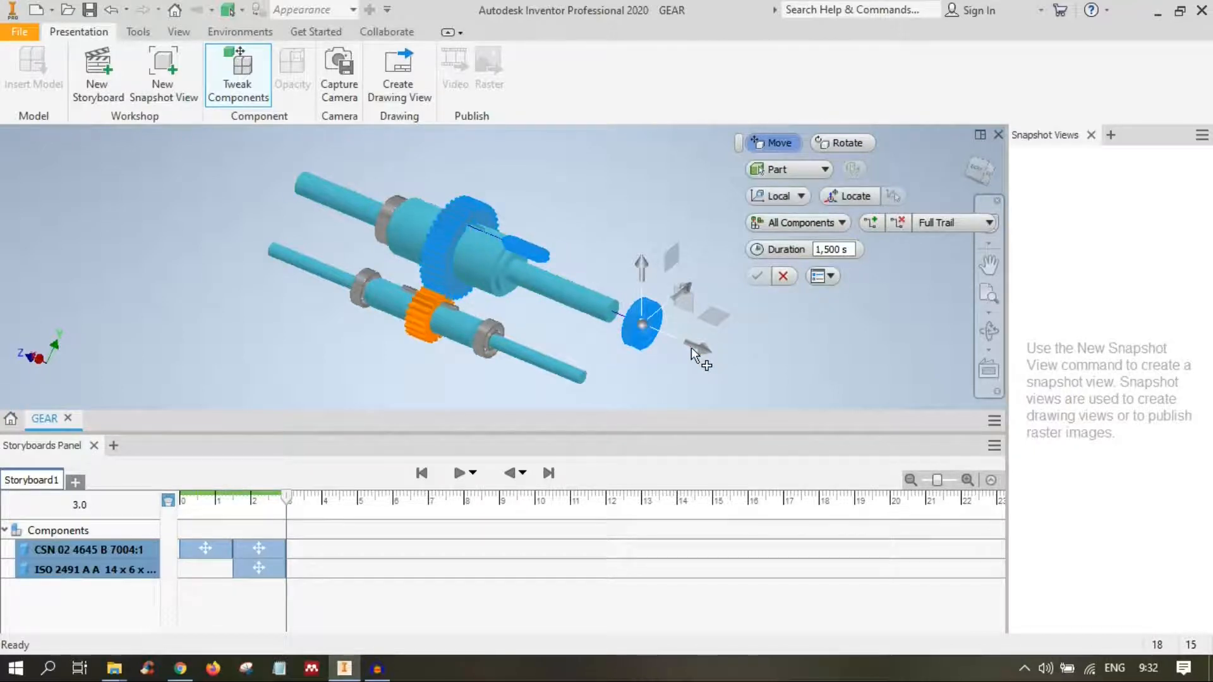
drag(696, 344, 752, 380)
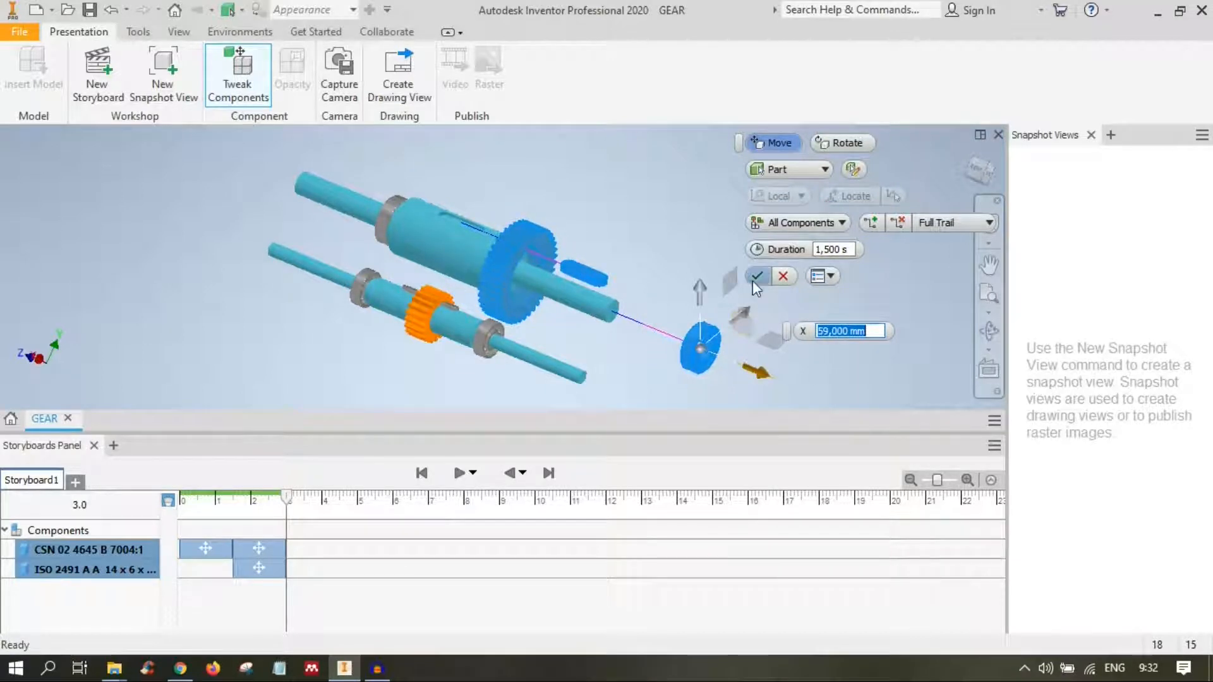
click(832, 248)
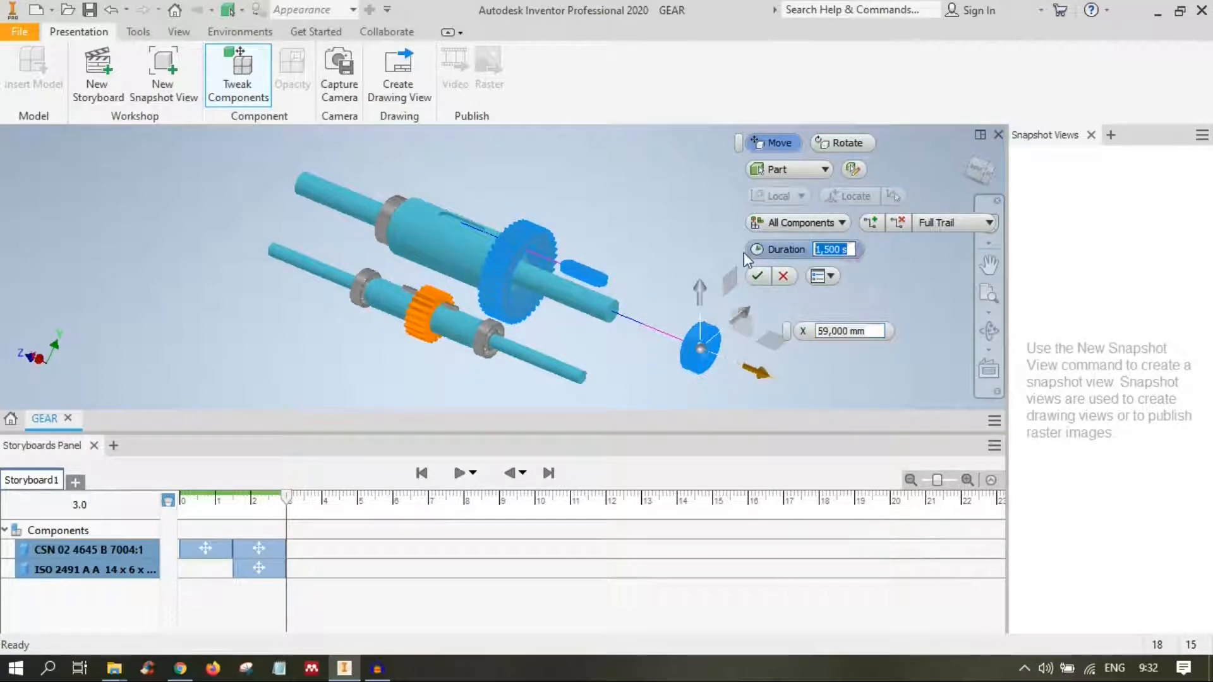
text(1)
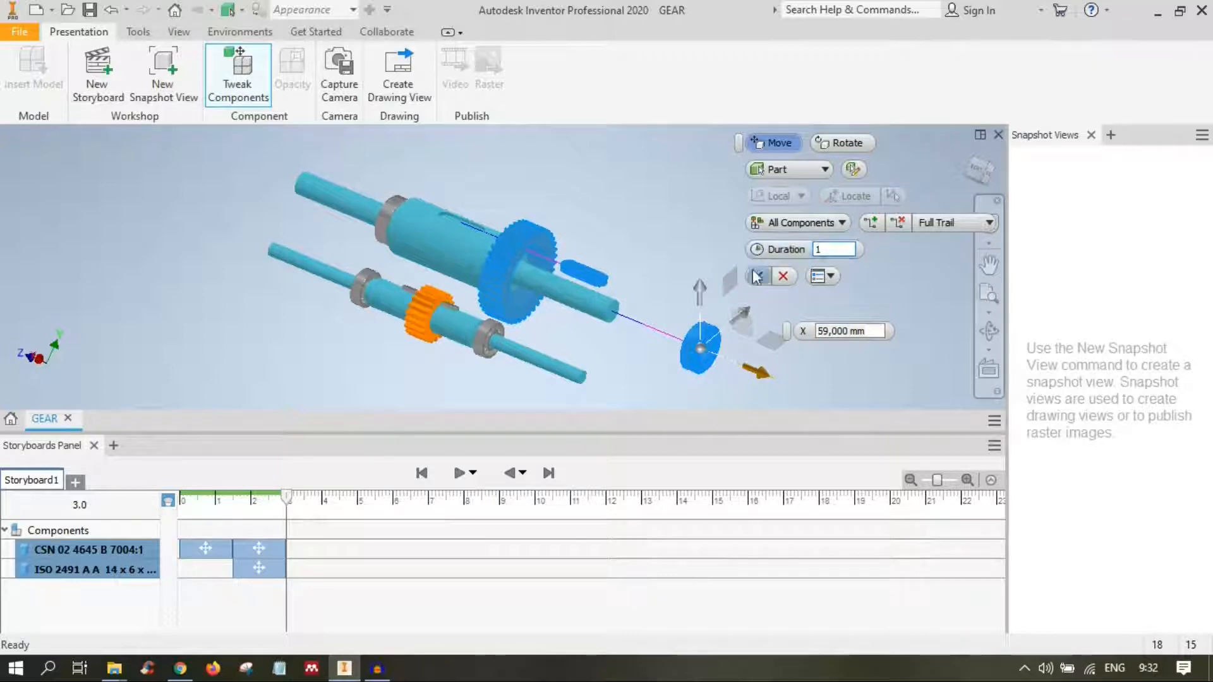
click(756, 277)
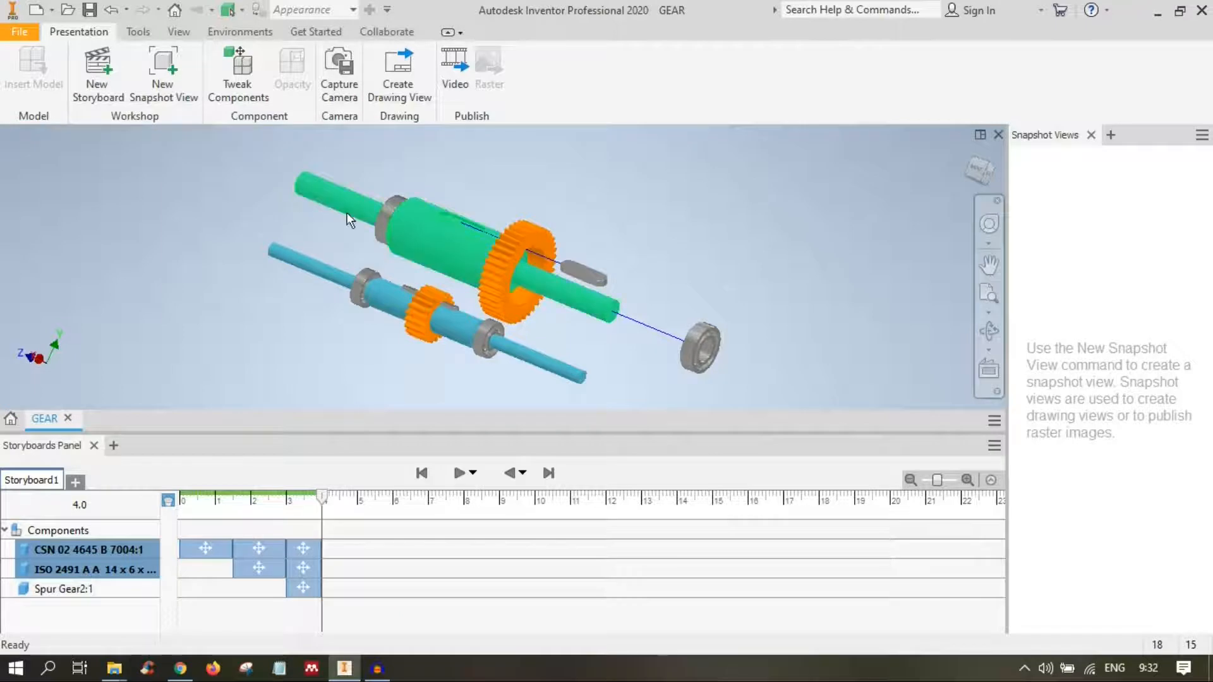
click(382, 225)
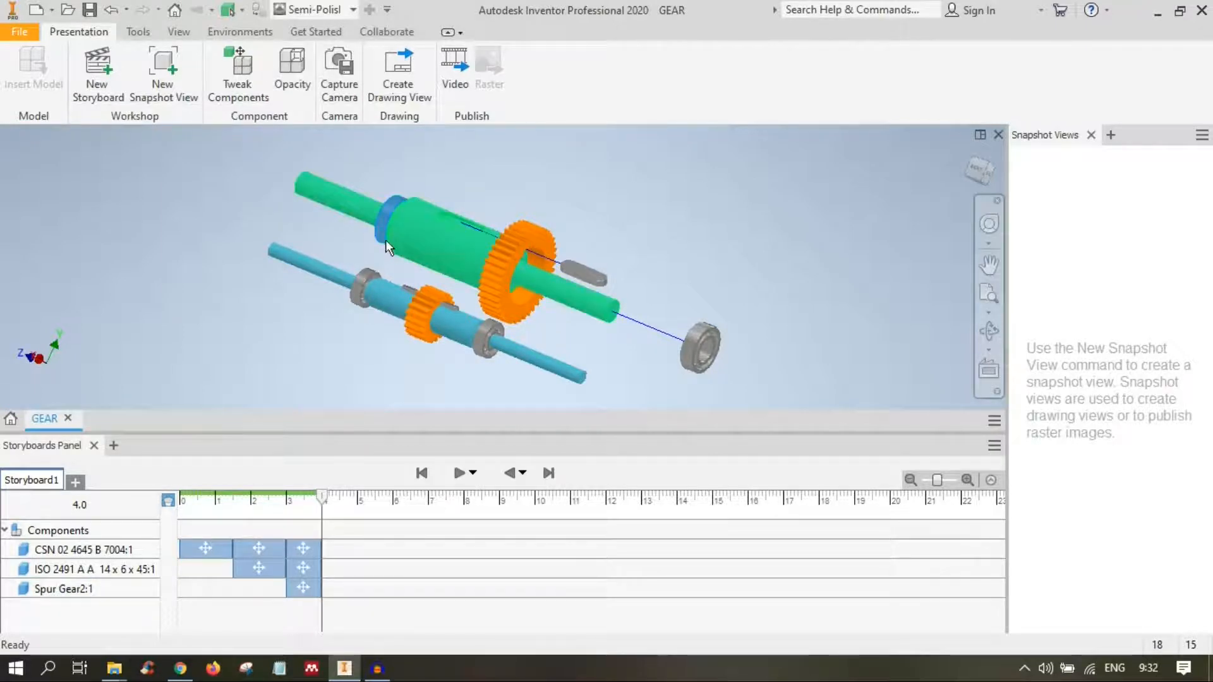
click(502, 180)
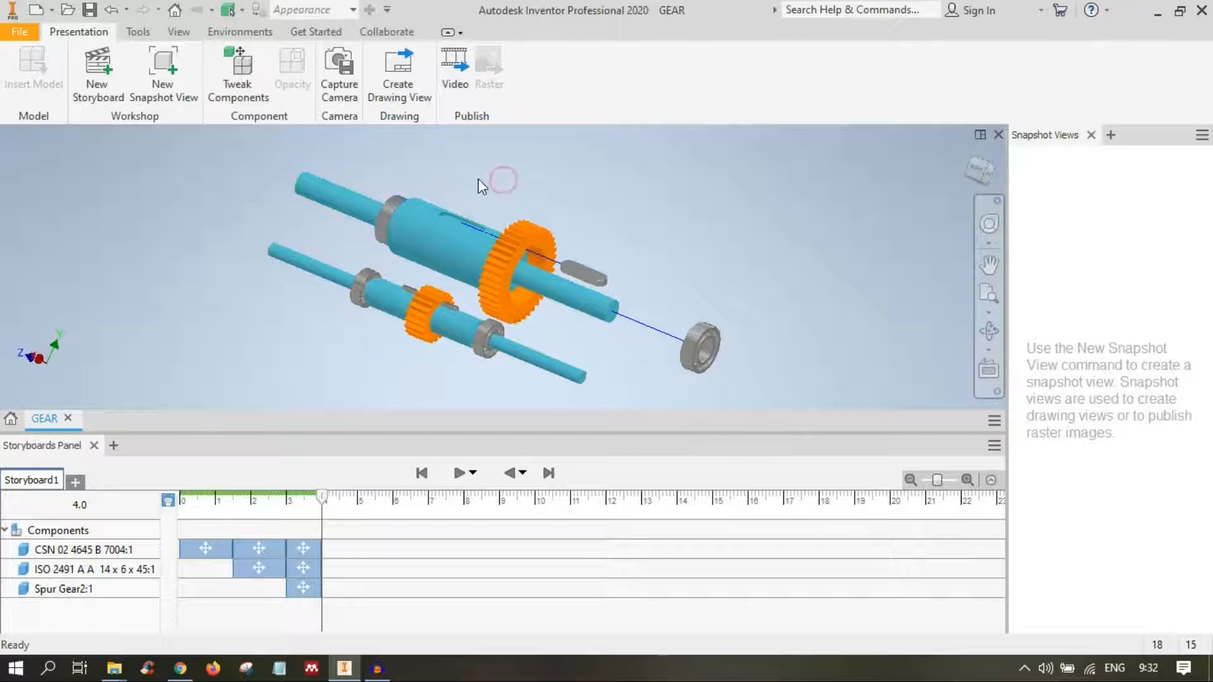
right_click(478, 180)
click(387, 203)
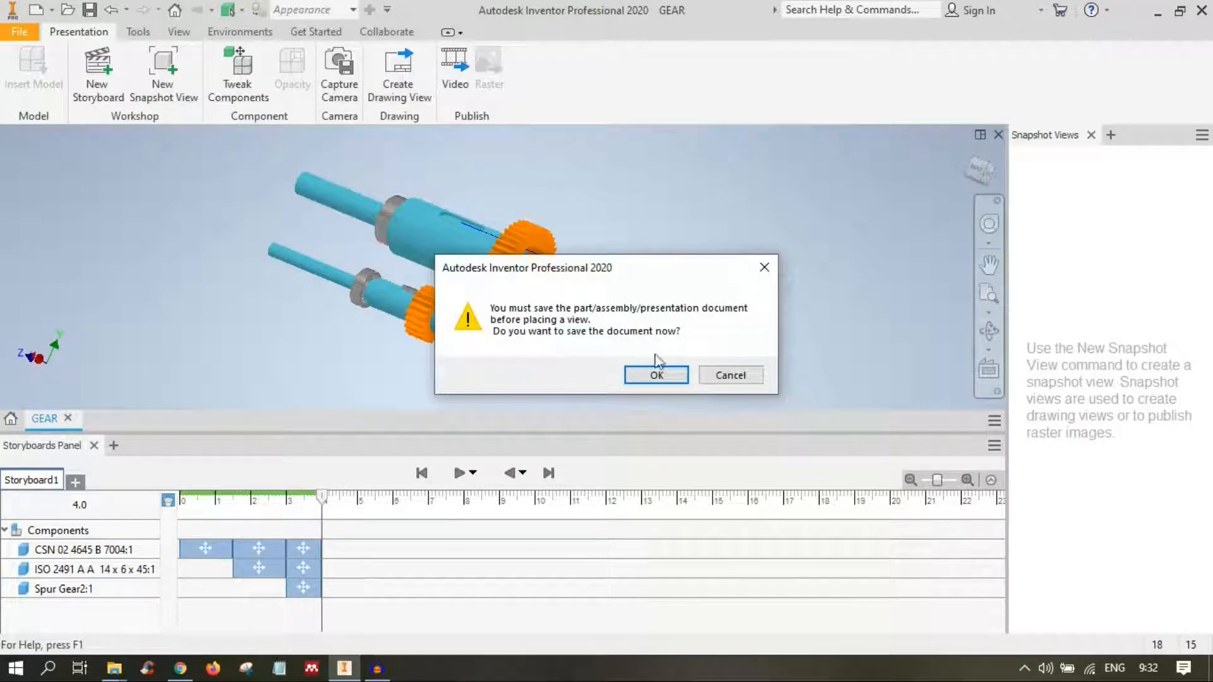
click(731, 375)
- Tweak the bearing at the far end of the upper shaft -60 mm along X
click(383, 217)
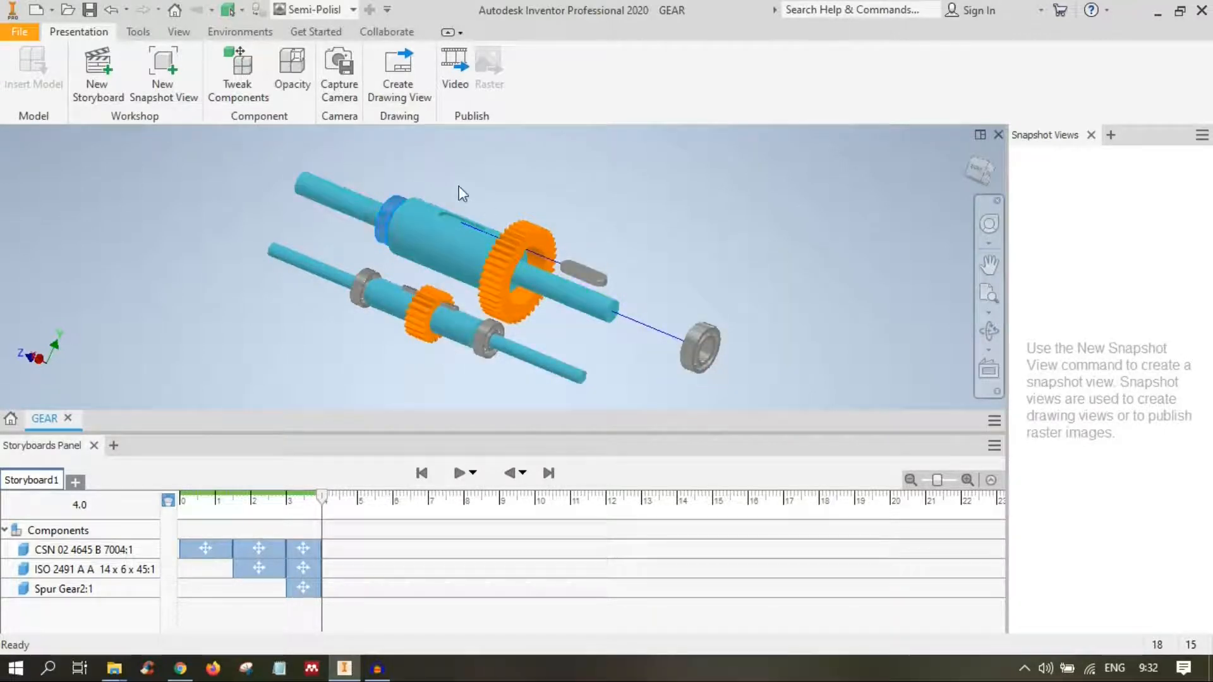
right_click(388, 206)
click(478, 182)
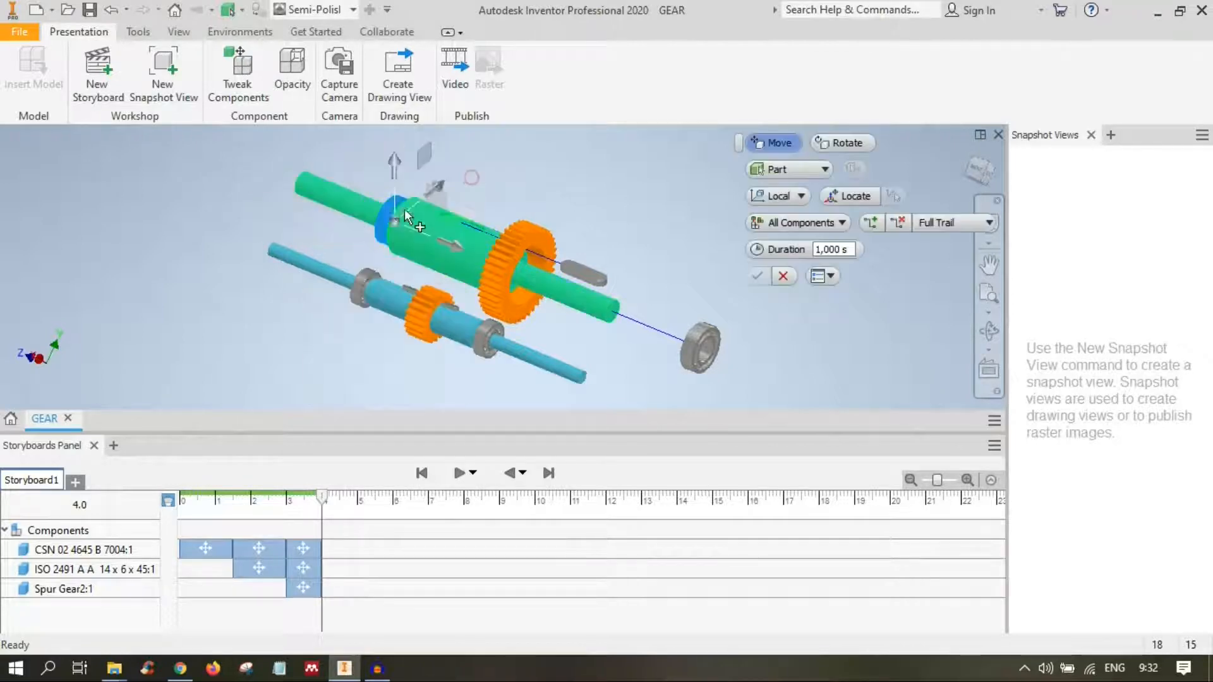
drag(434, 240, 385, 237)
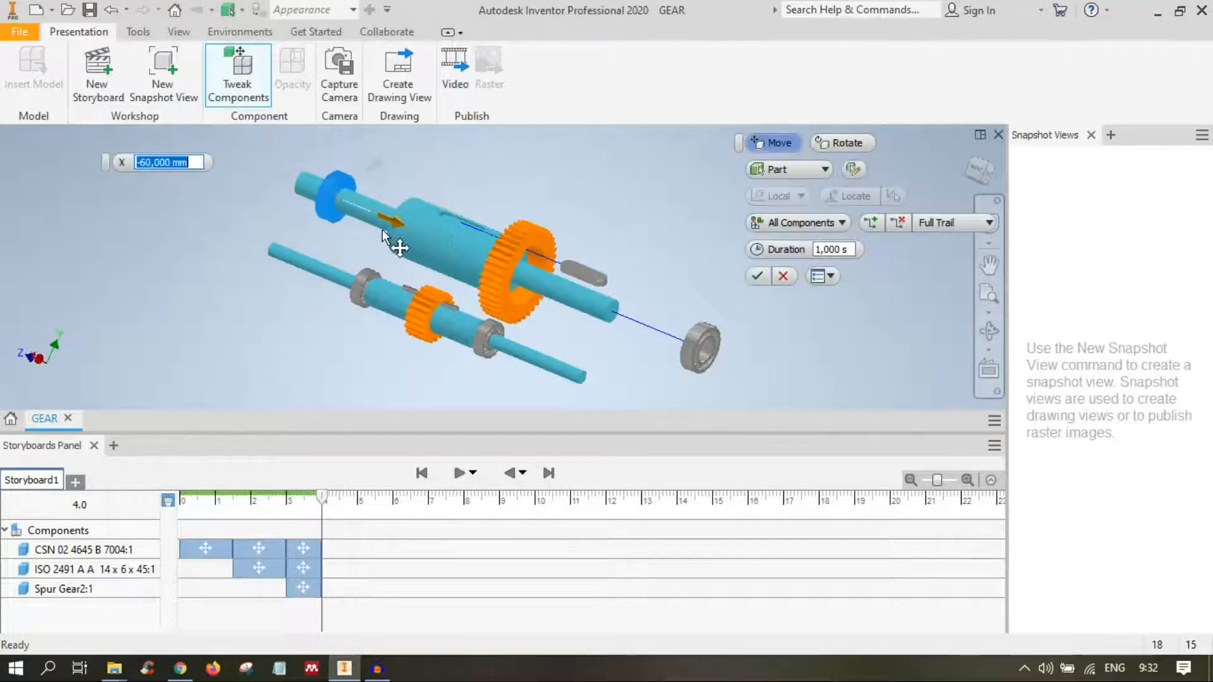
key(Return)
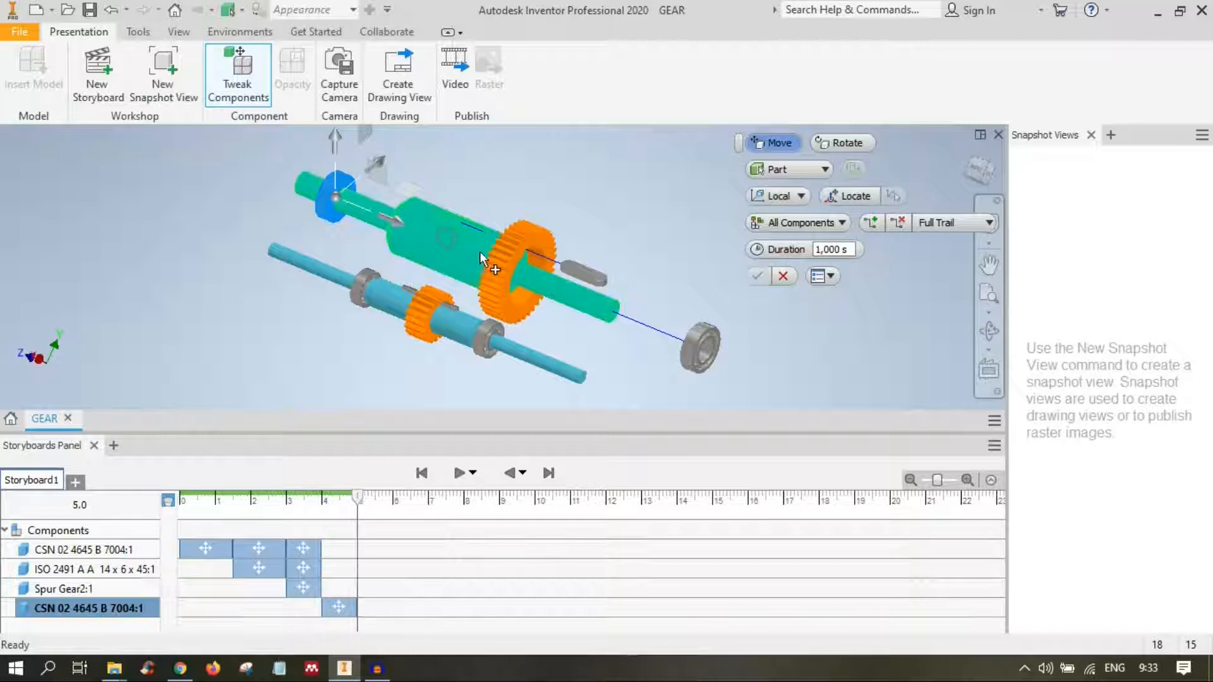
- Add the upper shaft to the tweak and move it together with the far bearing -75 mm along X
click(393, 243)
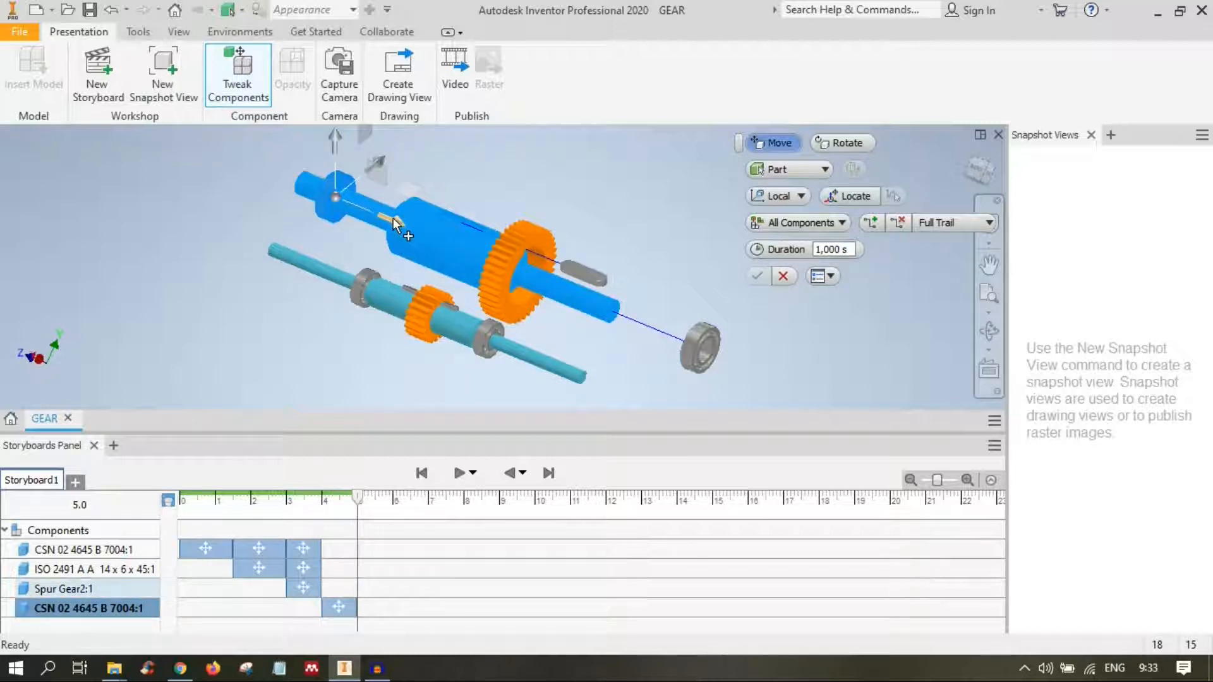
drag(392, 222, 319, 190)
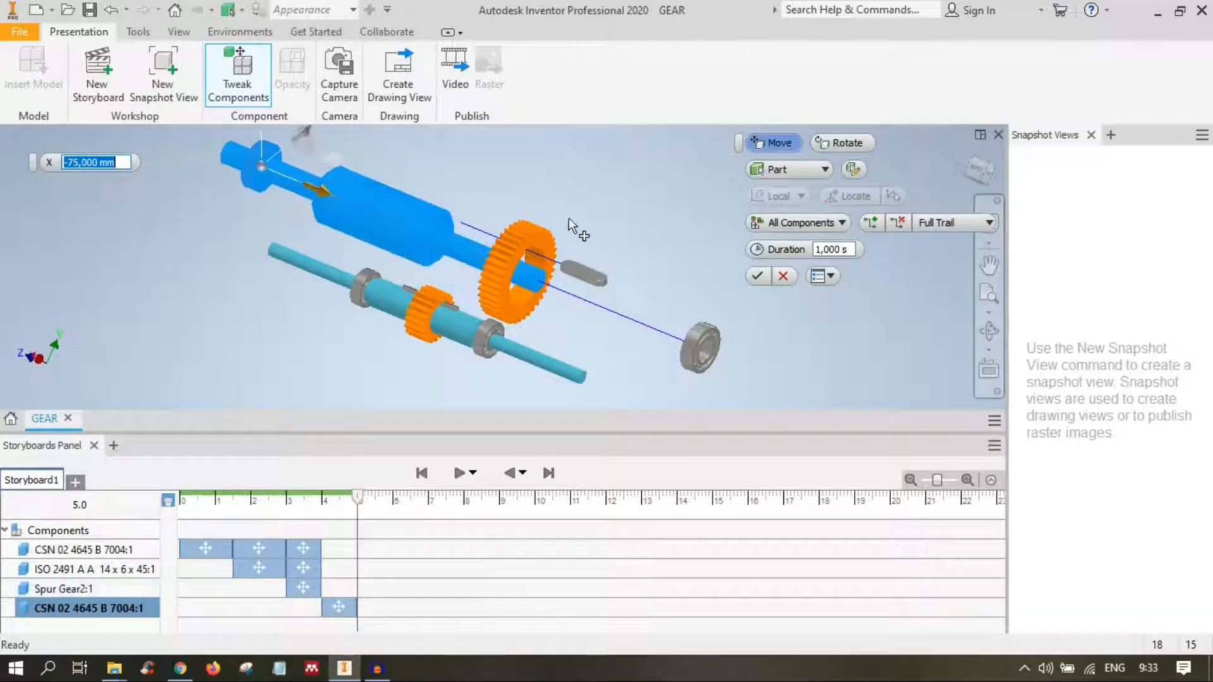
click(755, 276)
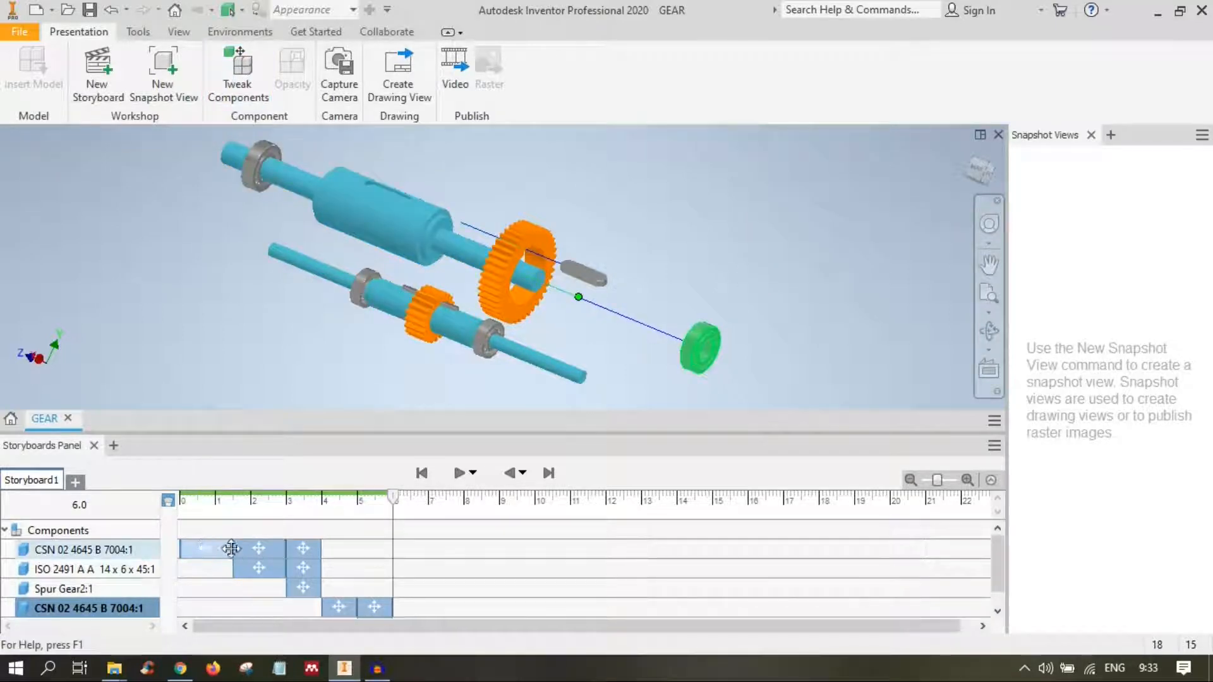
- Rewind the storyboard to its start and preview the explosion animation forward and in reverse
scroll(246, 572, down, 1)
scroll(252, 576, up, 1)
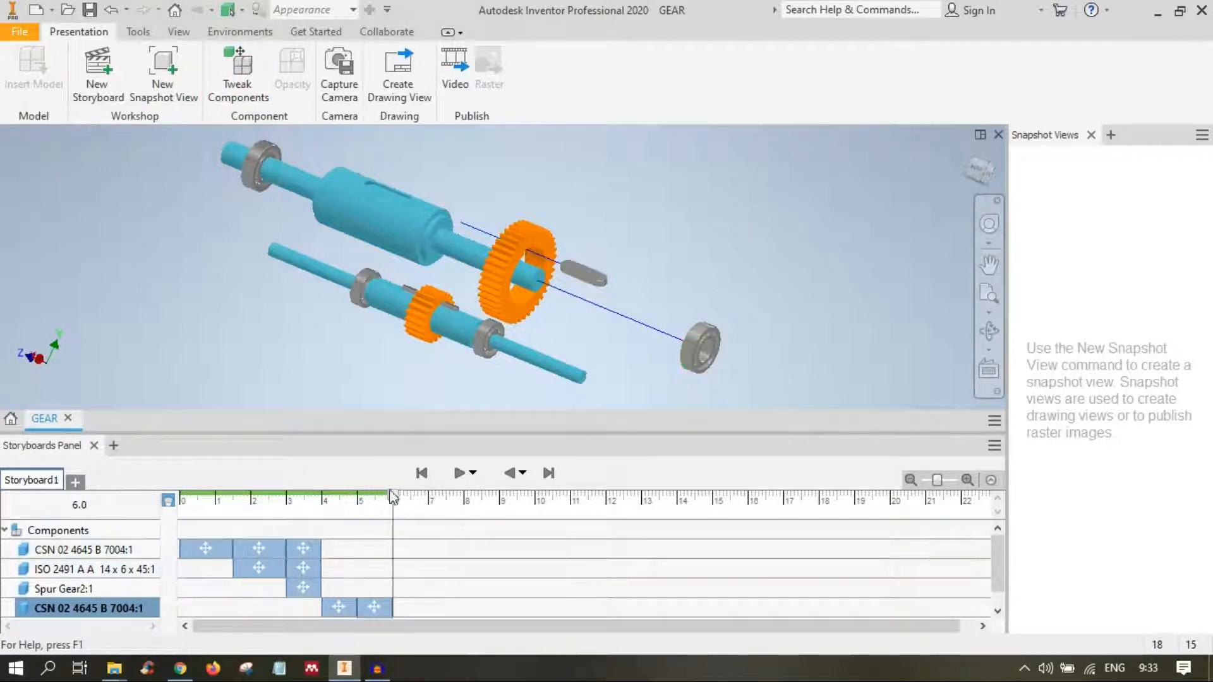
drag(394, 499, 133, 511)
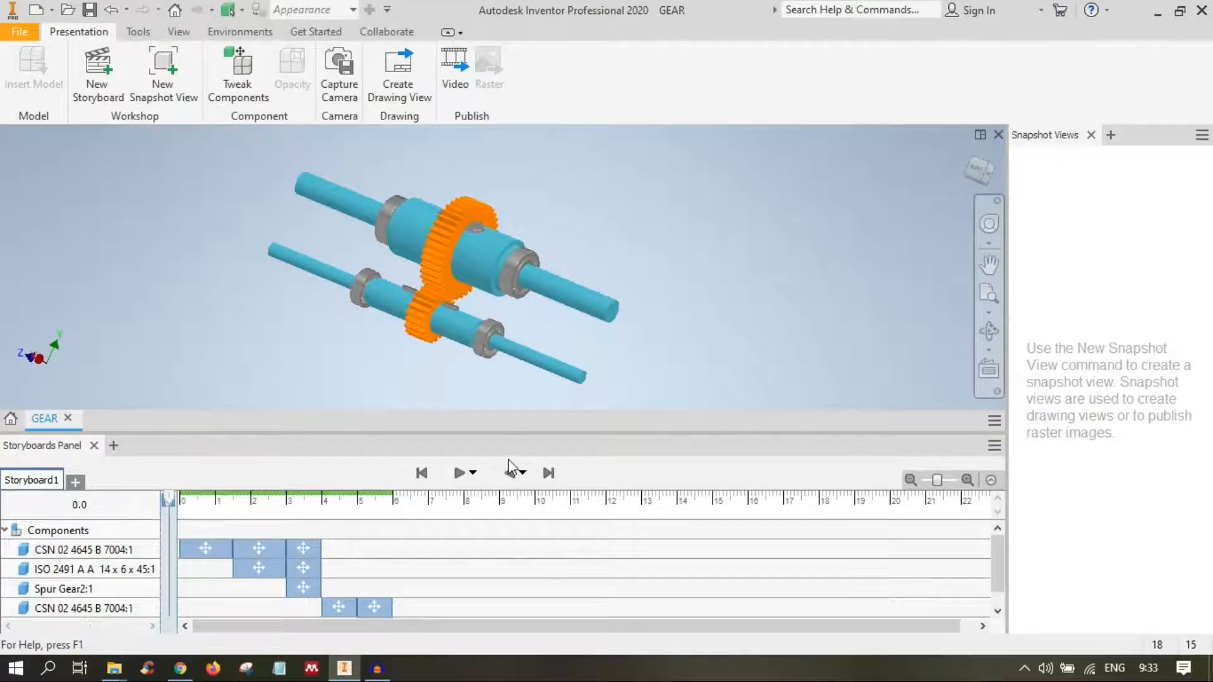
click(458, 475)
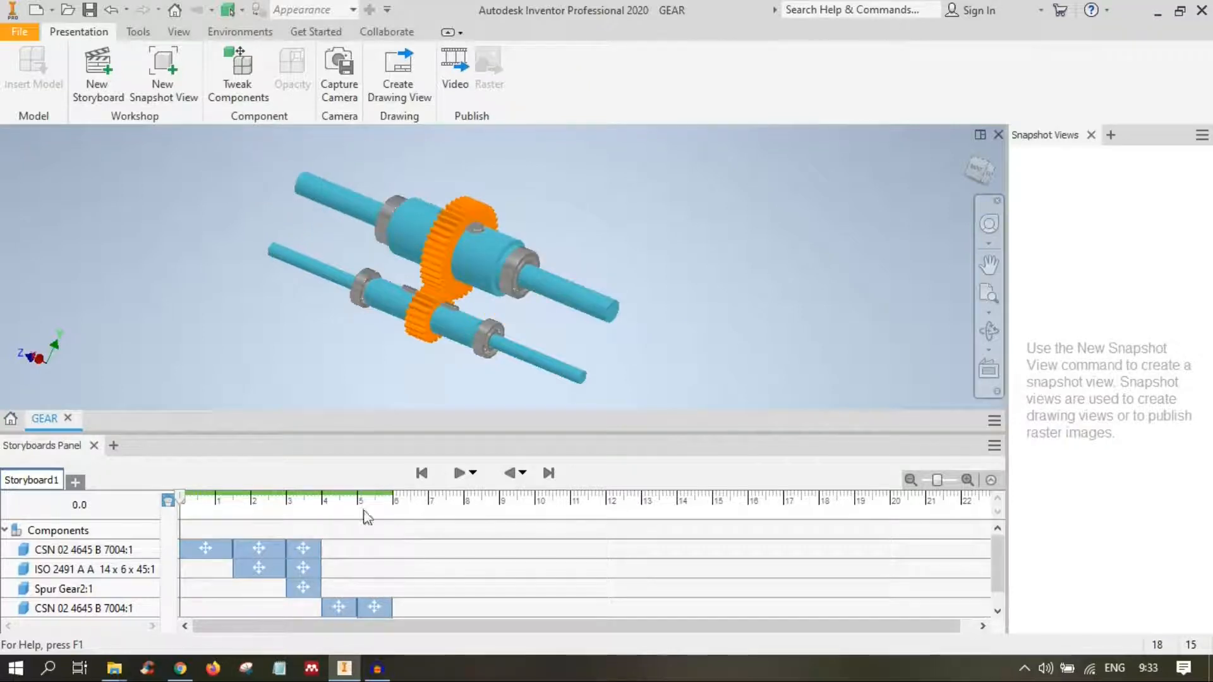
click(511, 474)
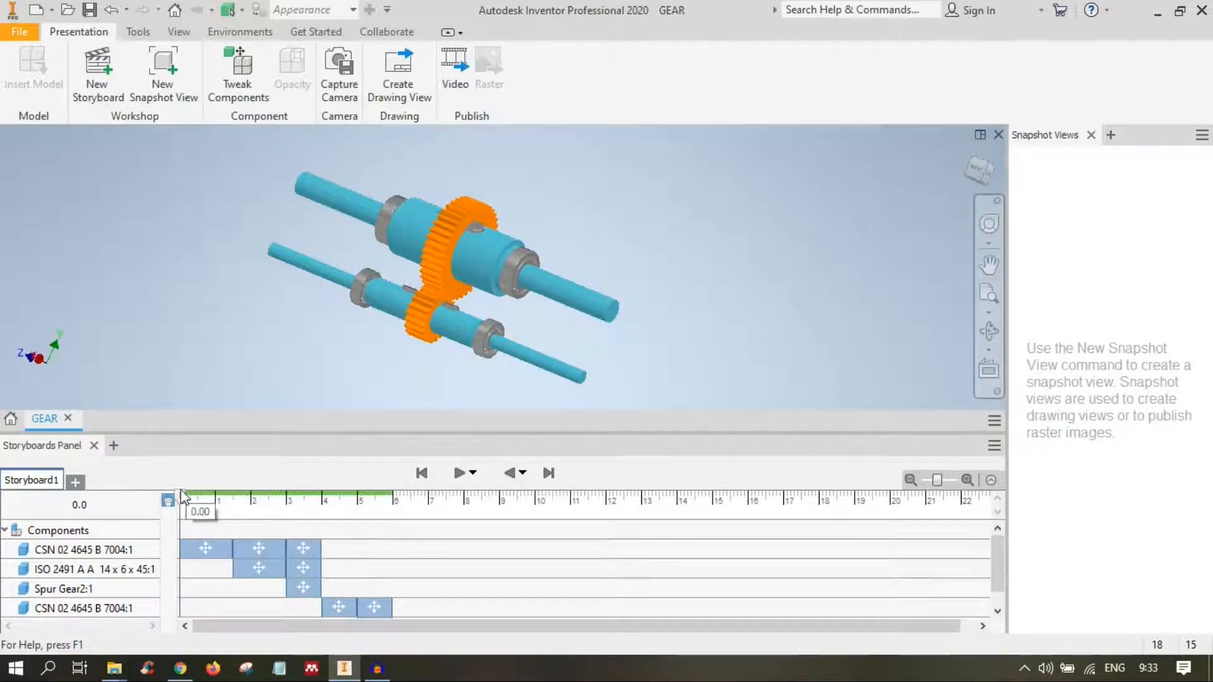
- Scrub the timeline through the first bearing movement and go to the end of the storyboard
drag(182, 497, 282, 507)
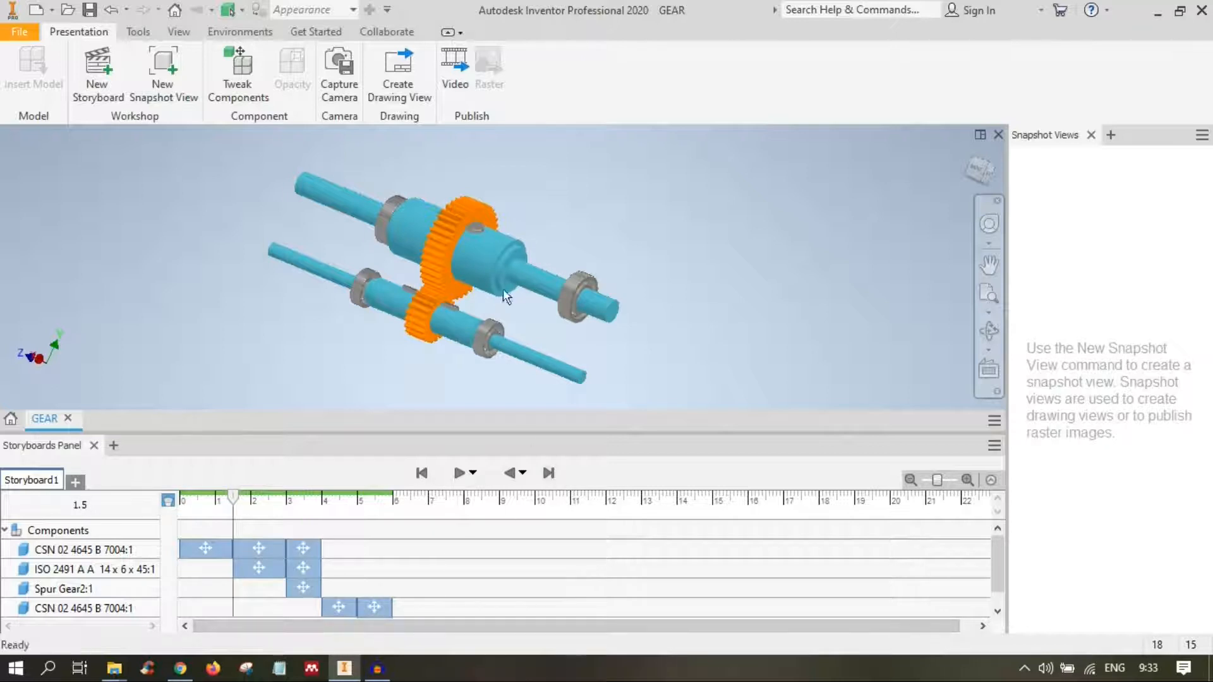
click(548, 474)
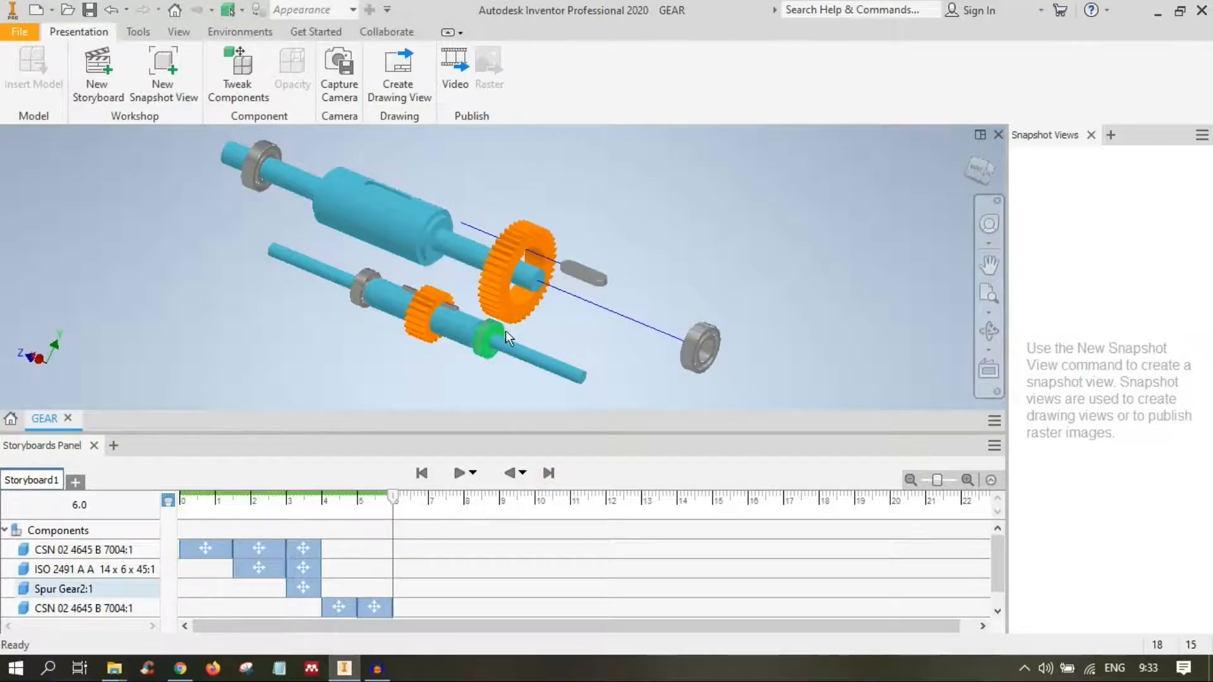
middle_drag(517, 302, 613, 313)
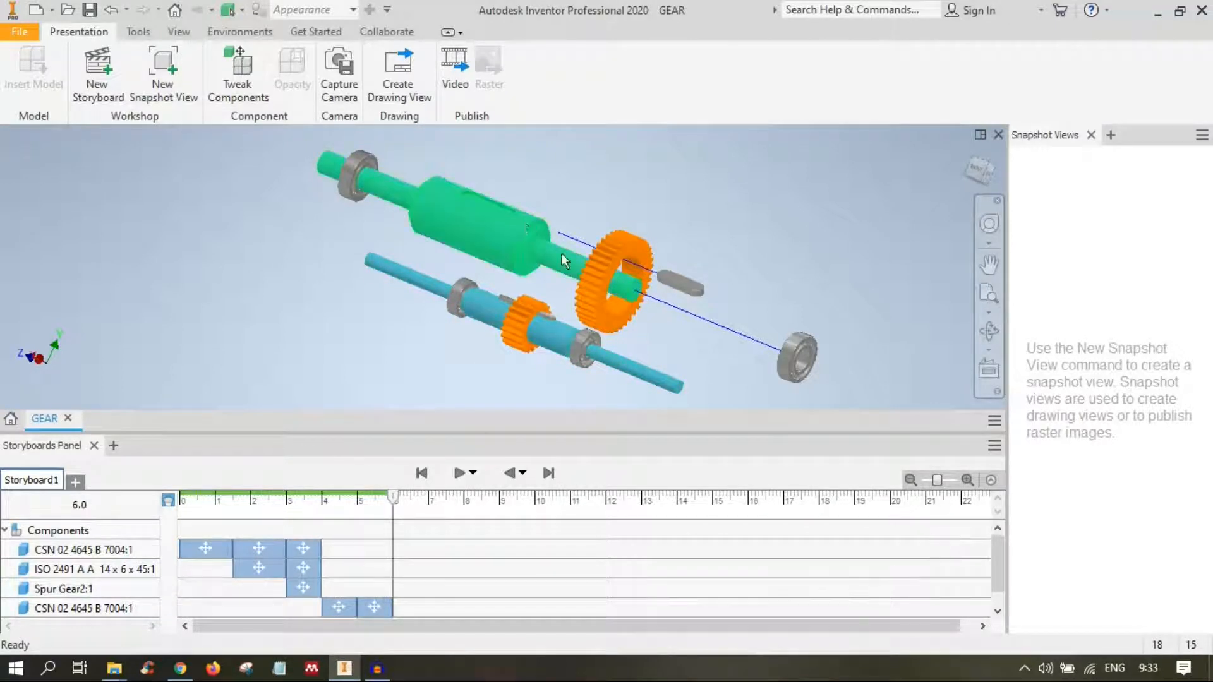
- Switch the view projection to Perspective
click(179, 32)
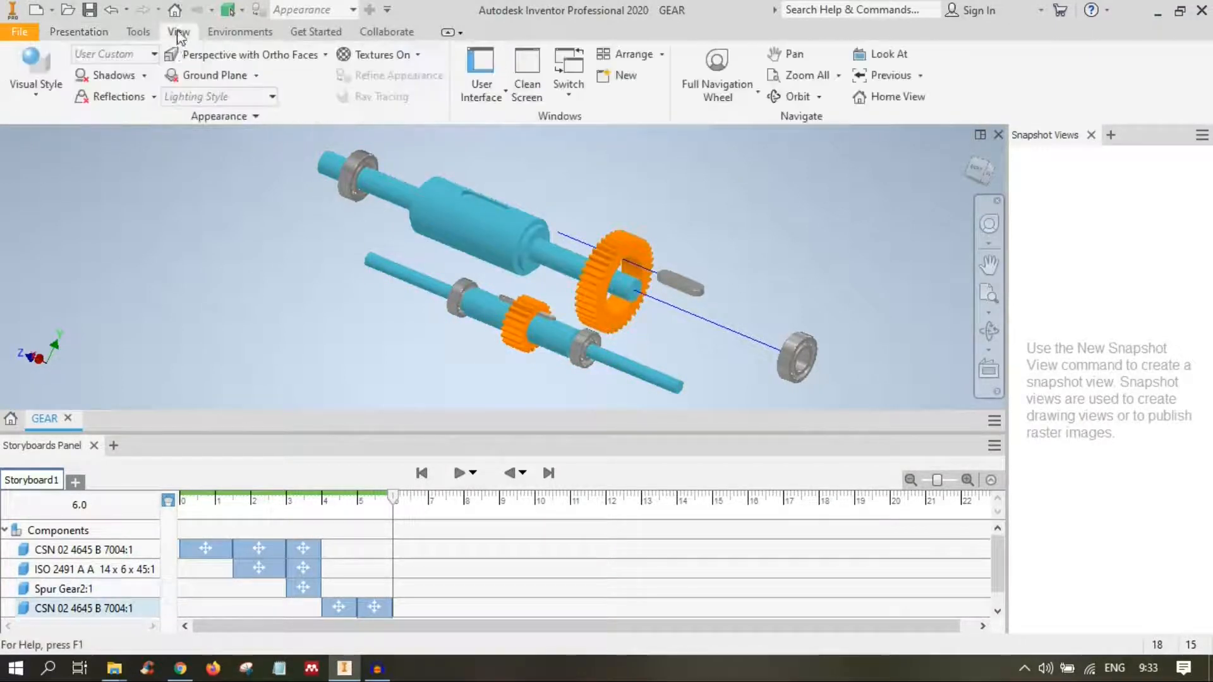
click(250, 55)
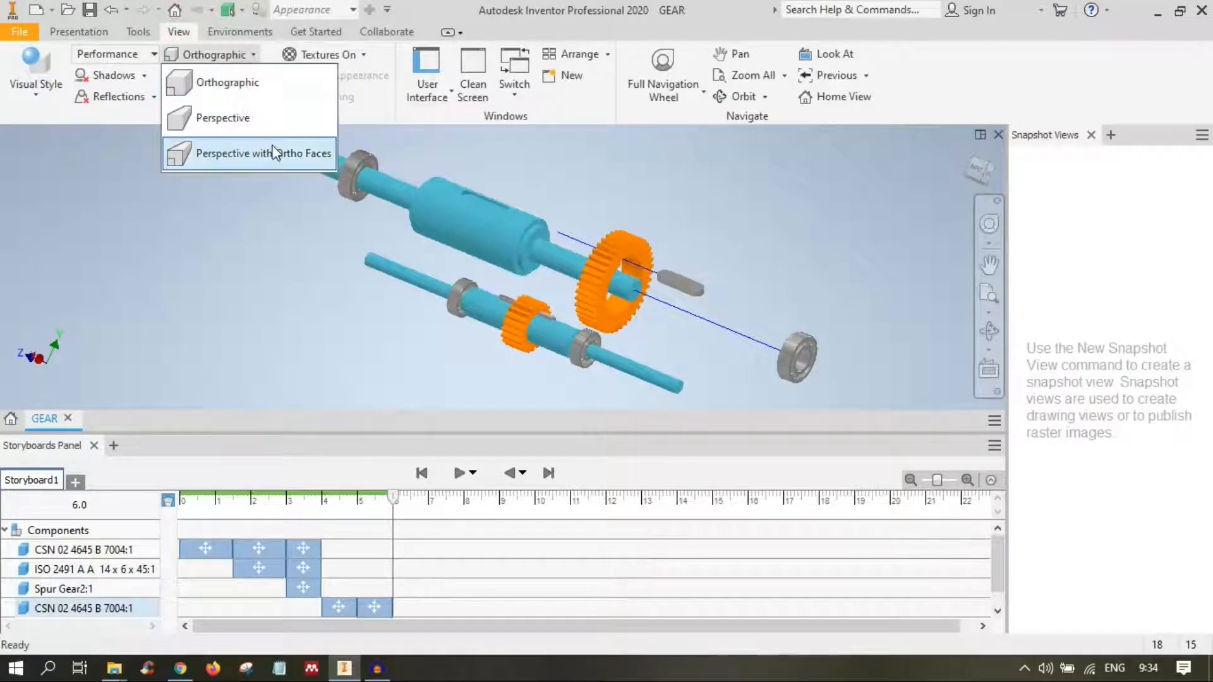
click(250, 130)
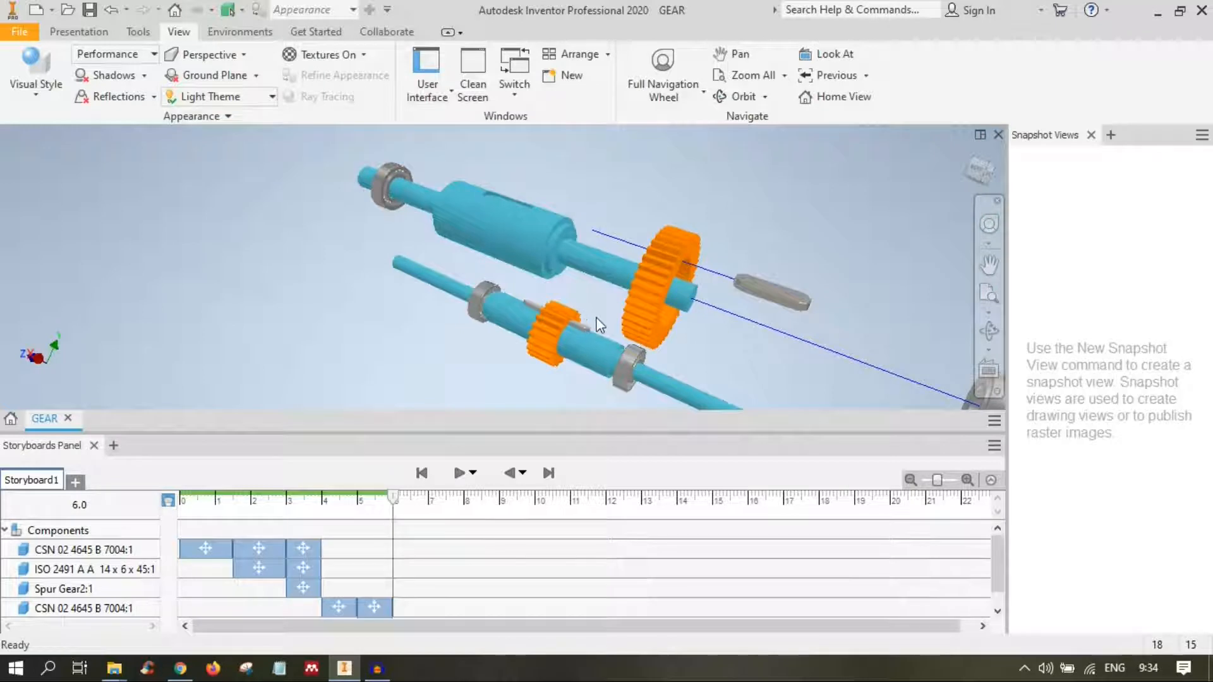
- Pan the exploded assembly so the far-out bearing is in view and capture the camera at 6 s
middle_drag(601, 324, 470, 291)
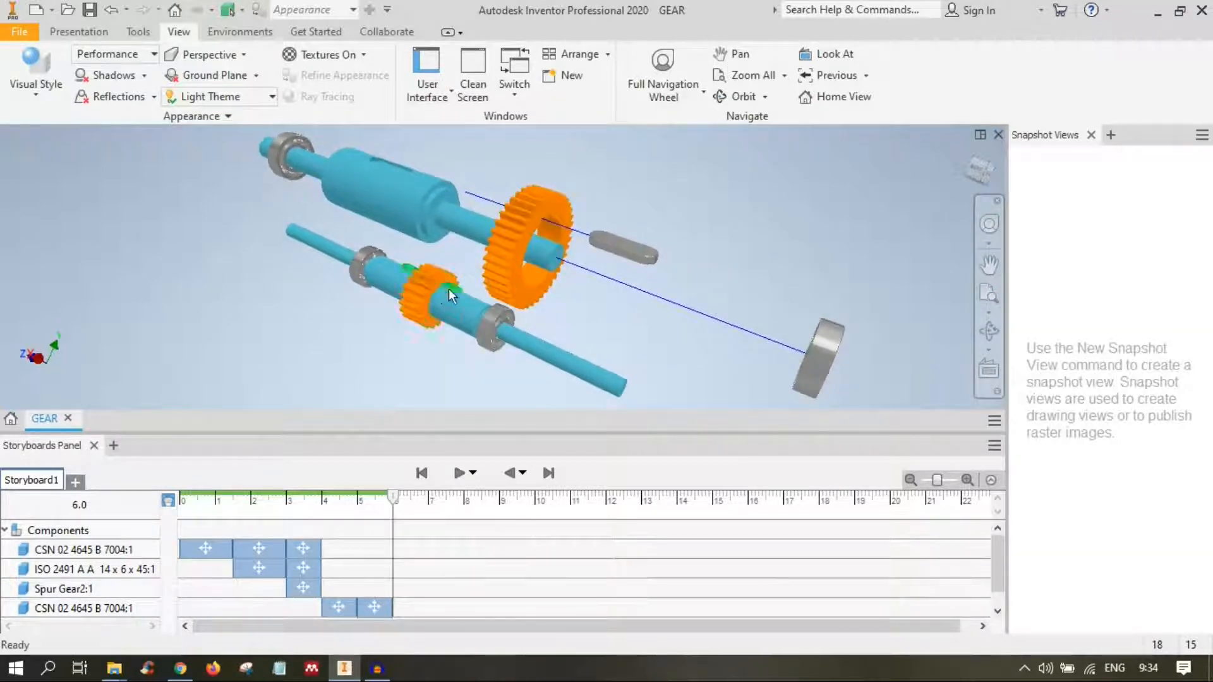
click(79, 31)
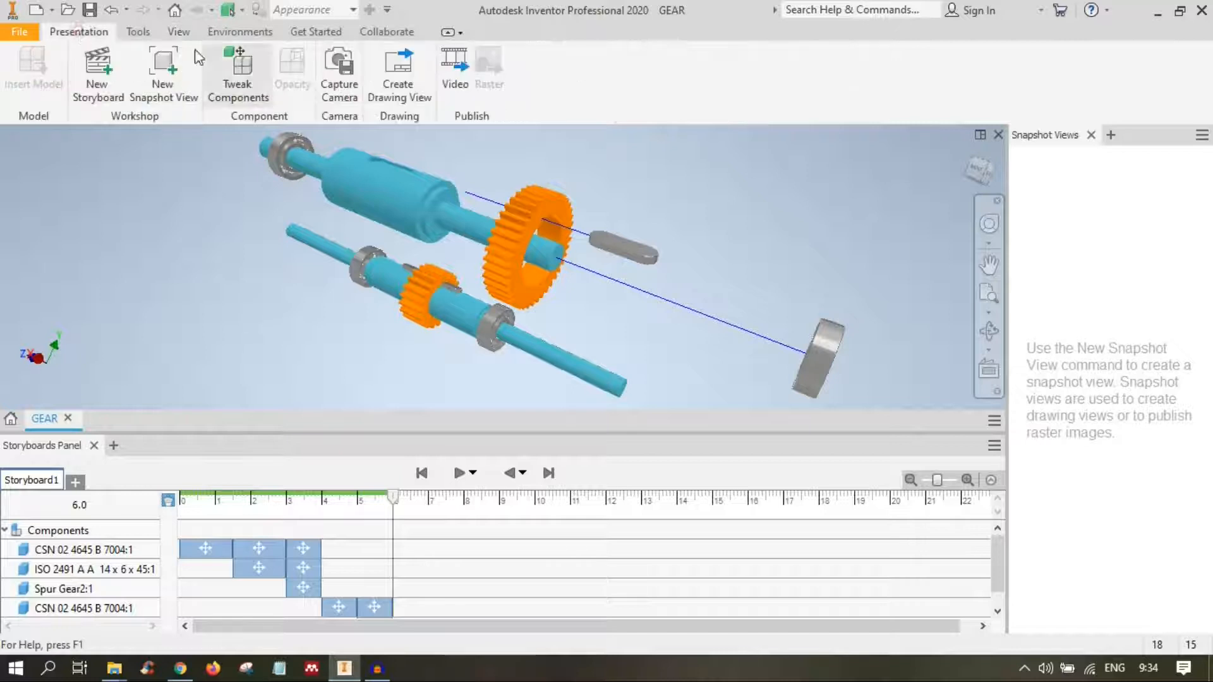
click(338, 70)
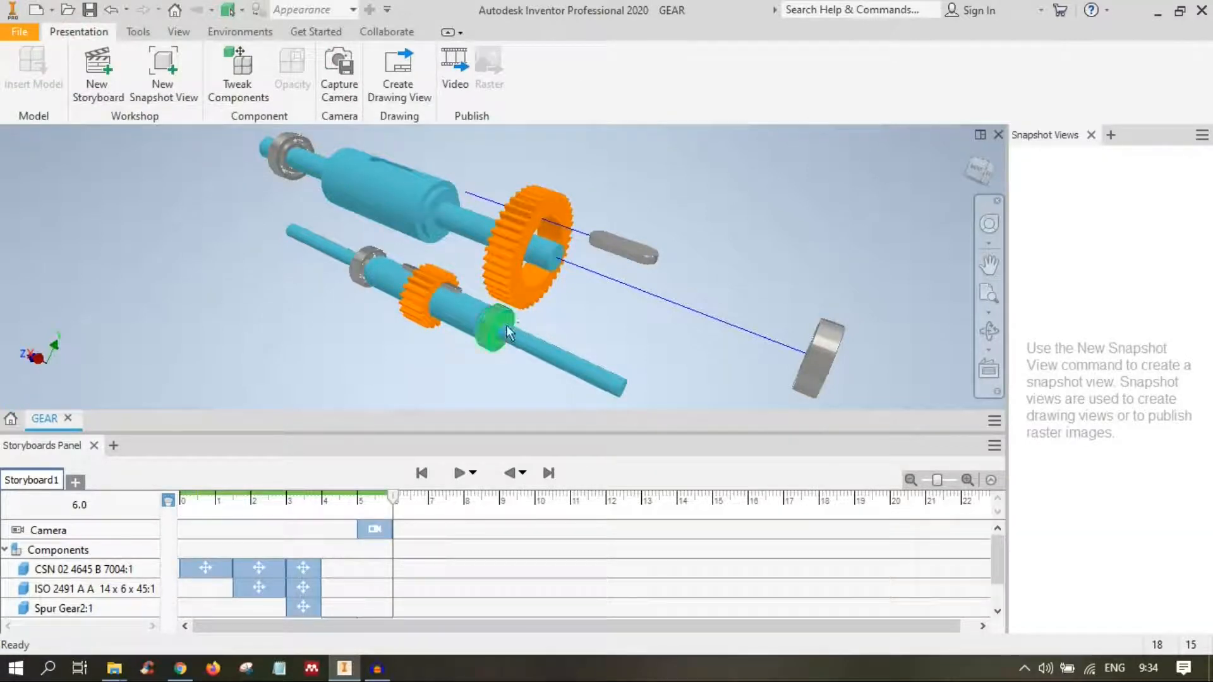
- Scrub the storyboard back from 5 s and replay it to check the captured camera movement
click(359, 505)
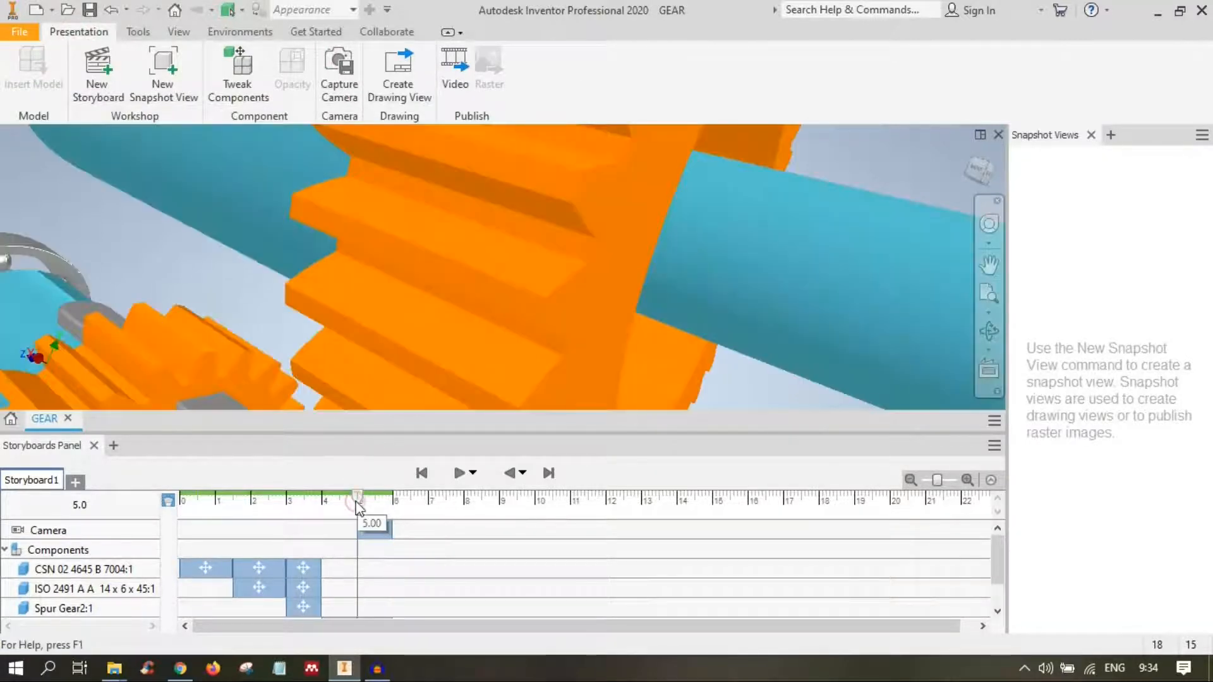
click(460, 473)
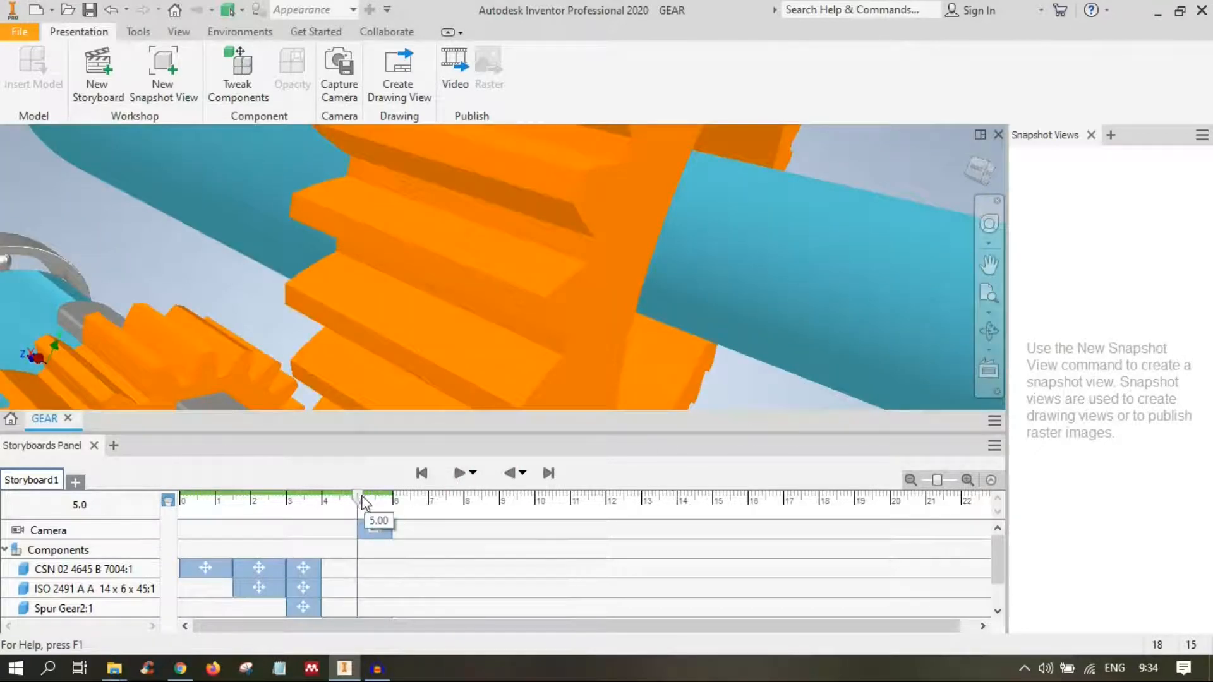
drag(358, 498, 243, 499)
click(460, 473)
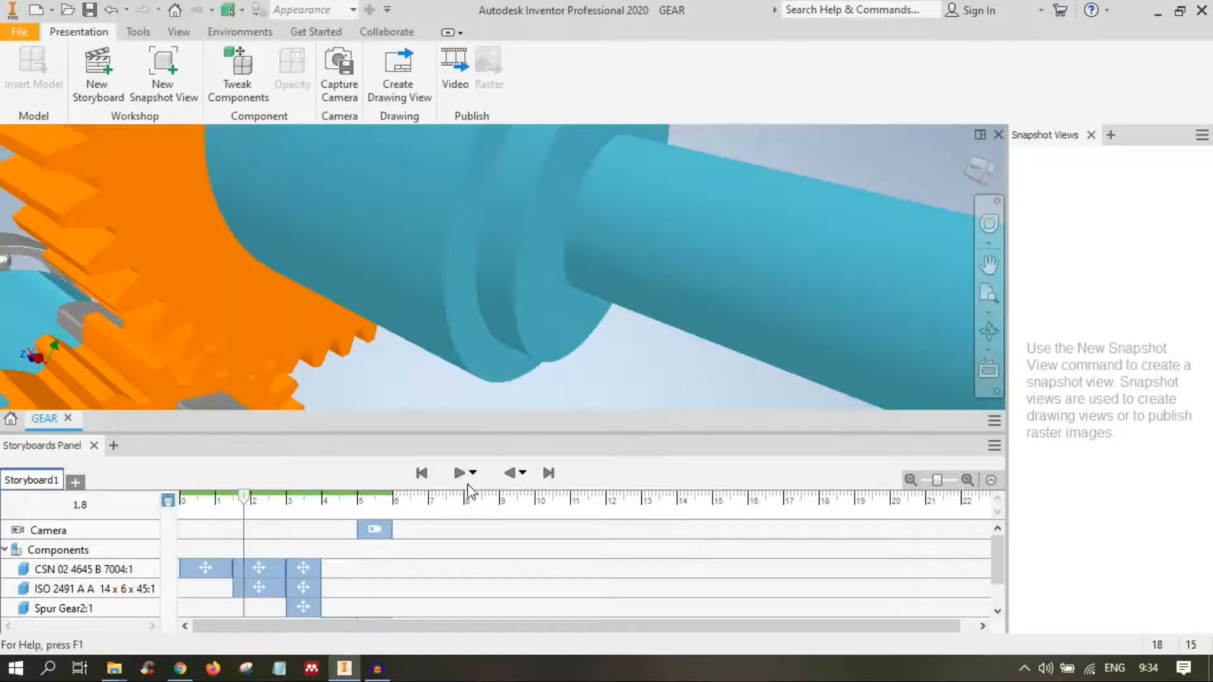
drag(279, 506, 211, 503)
click(458, 474)
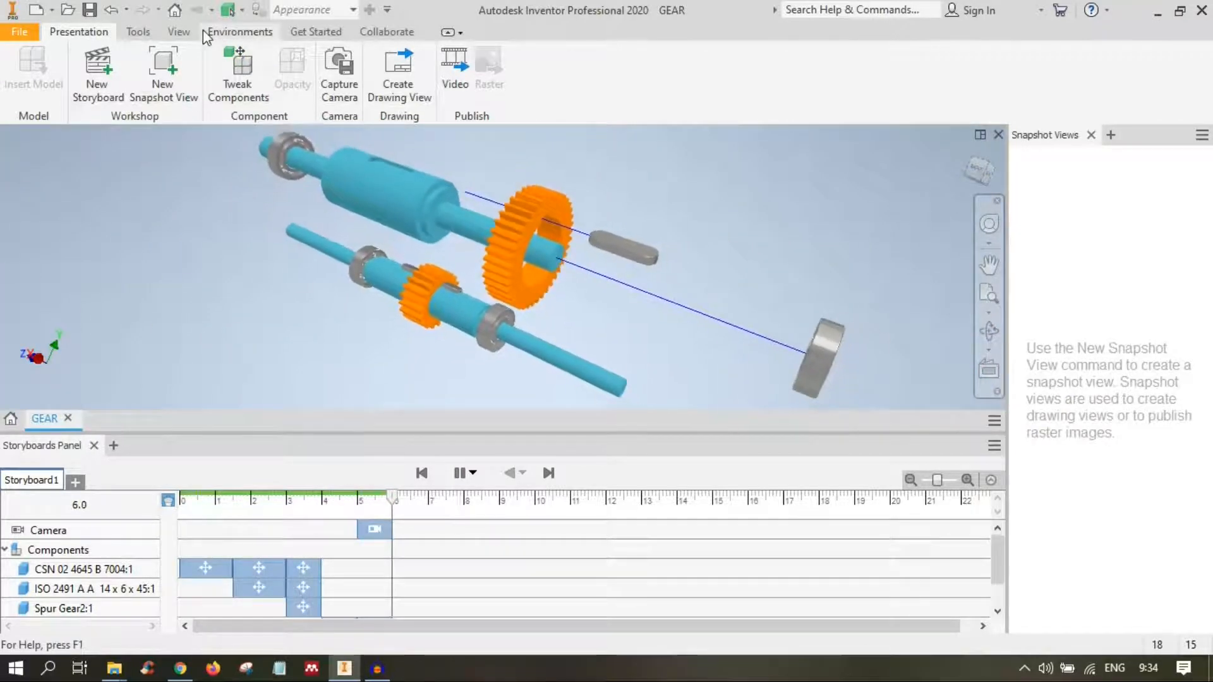
click(179, 31)
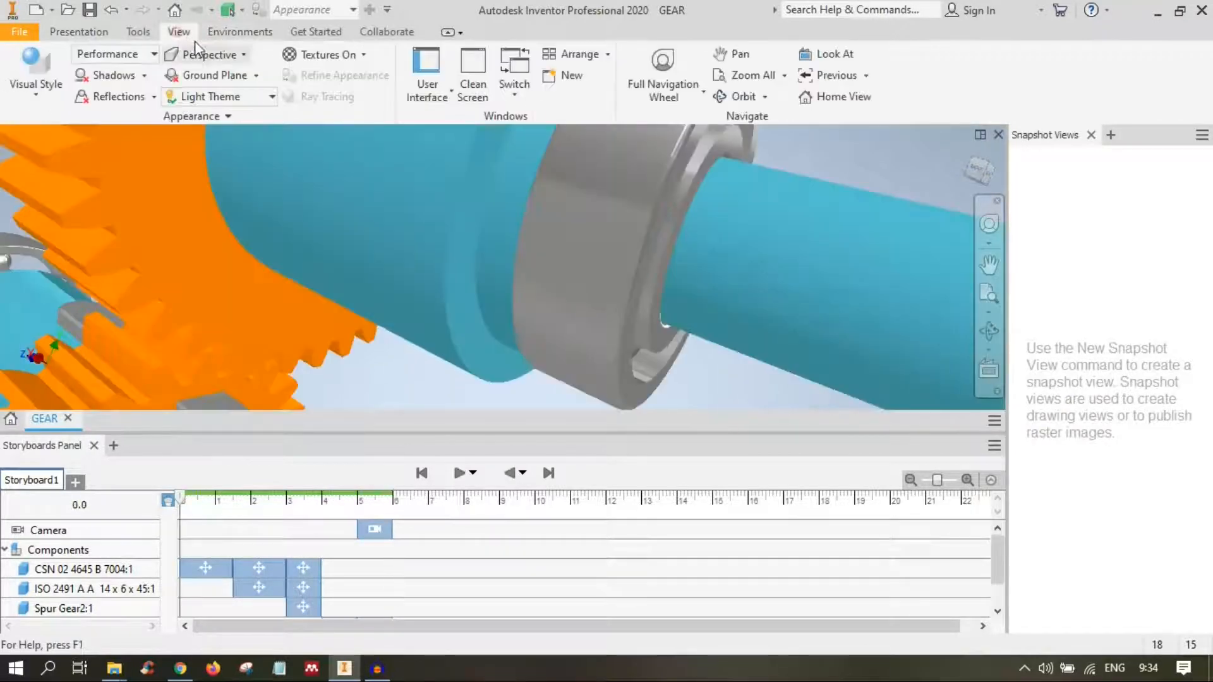
click(70, 31)
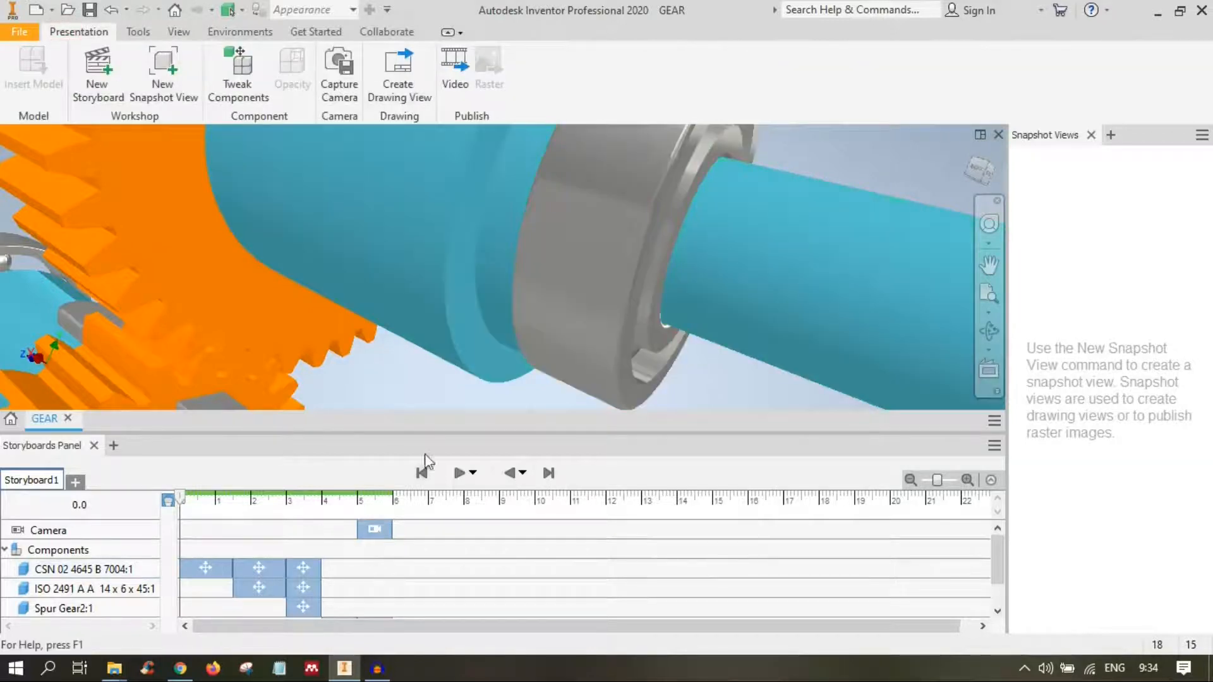
- Delete the camera action between 5 and 6 s from the storyboard and bring the whole assembly back into view
click(375, 528)
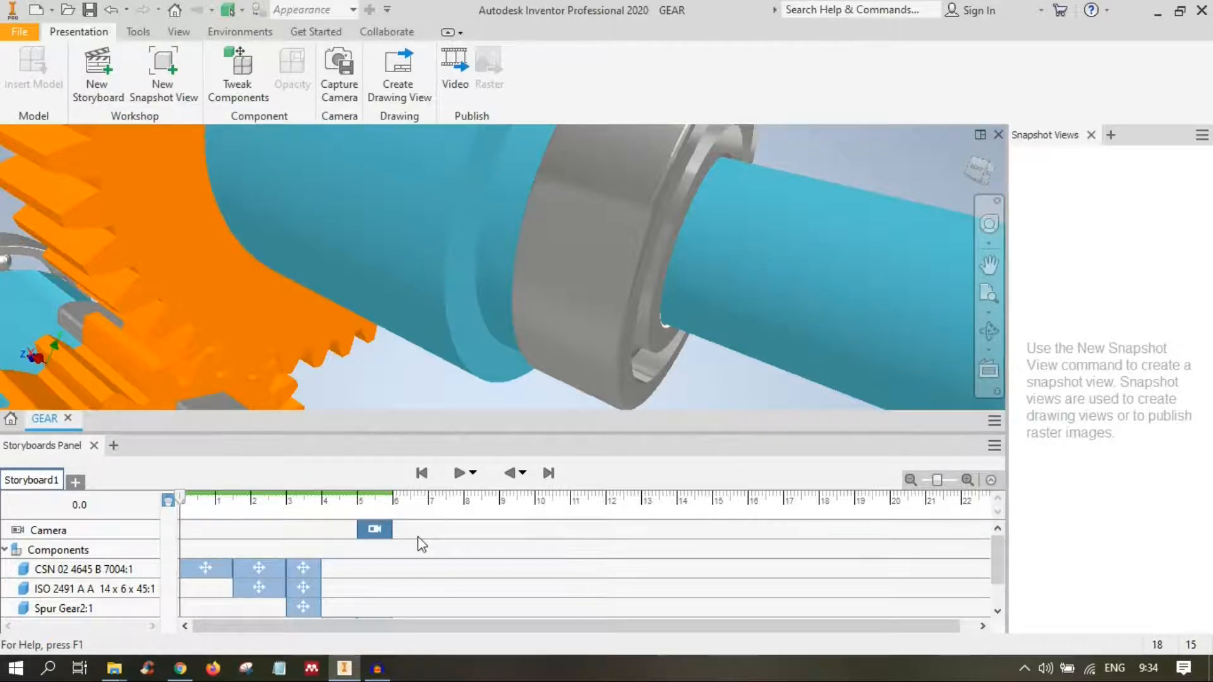
scroll(422, 544, down, 1)
scroll(473, 354, up, 5)
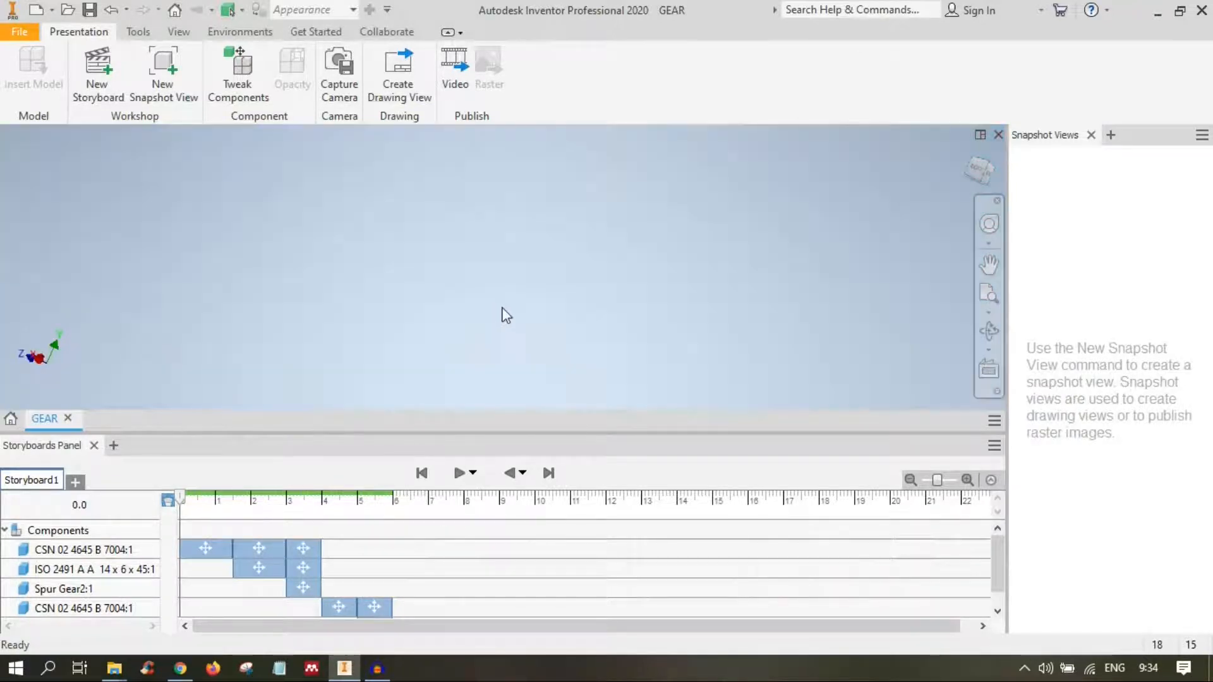
scroll(504, 310, down, 5)
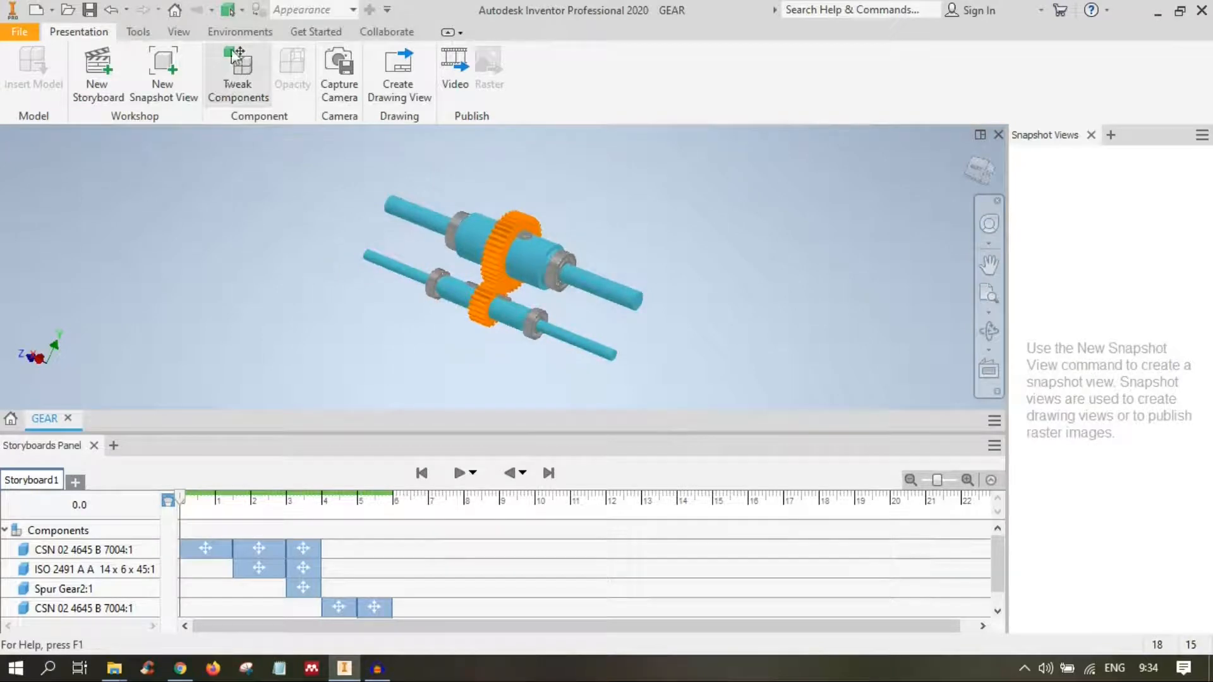
- Play the storyboard from the start to review the explosion, and go to its end
click(179, 33)
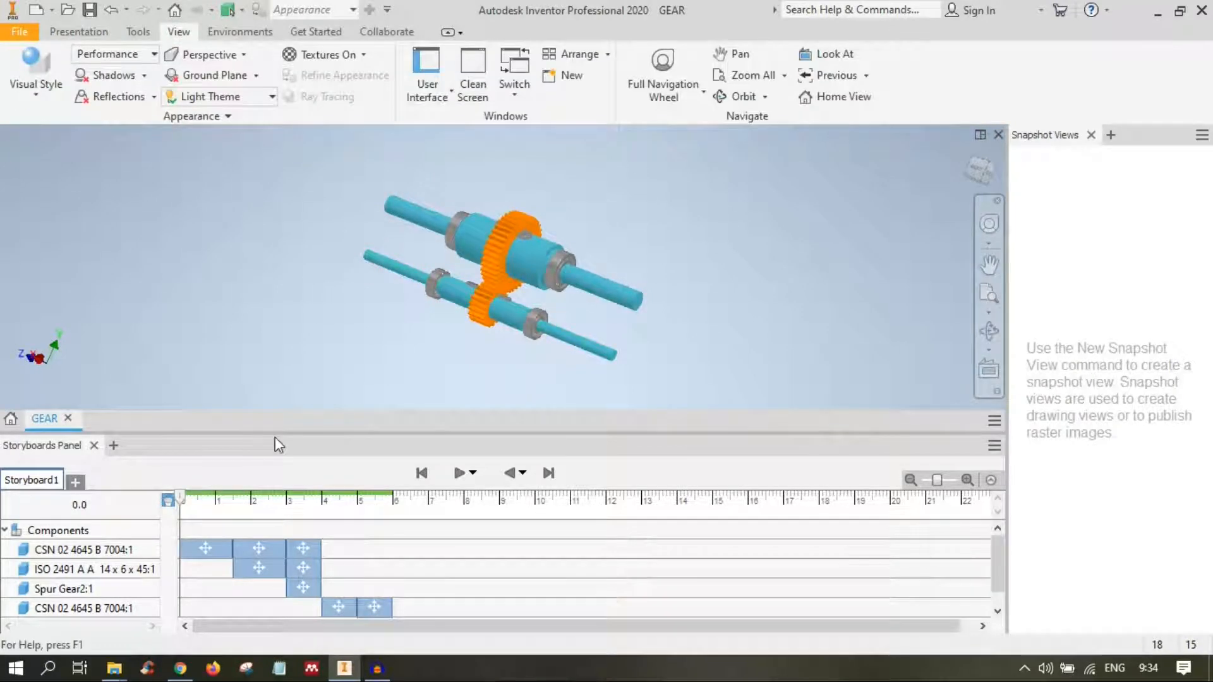
click(465, 475)
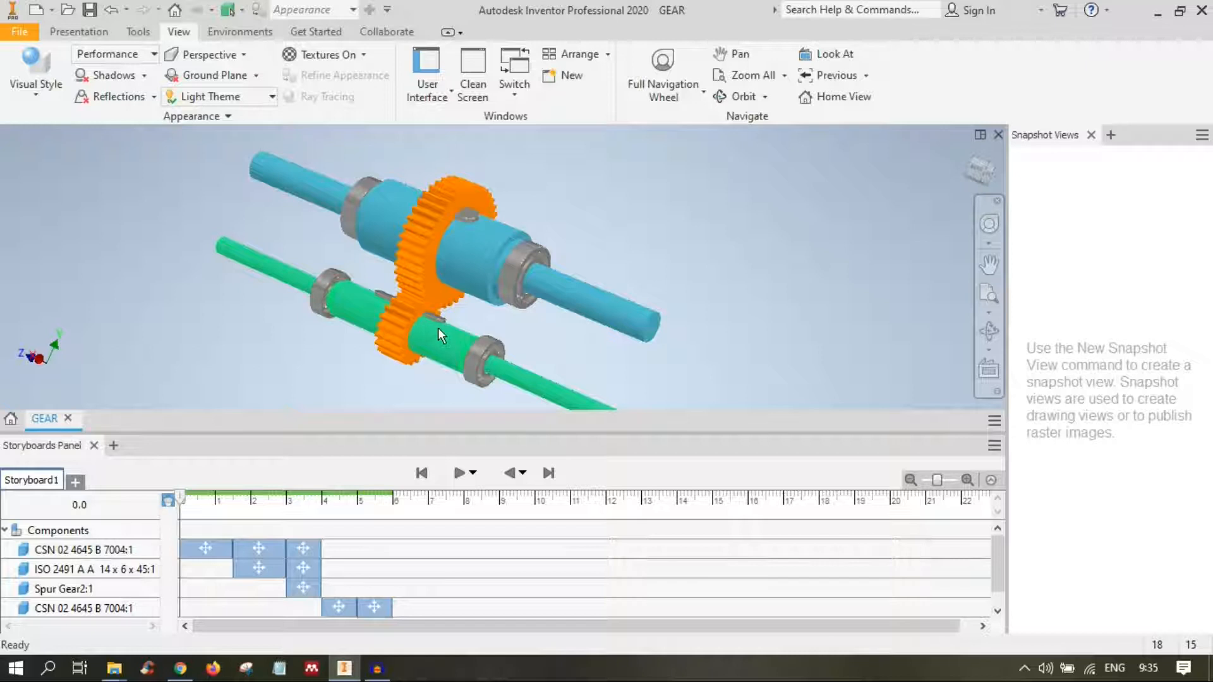
shift+middle_drag(438, 328, 461, 315)
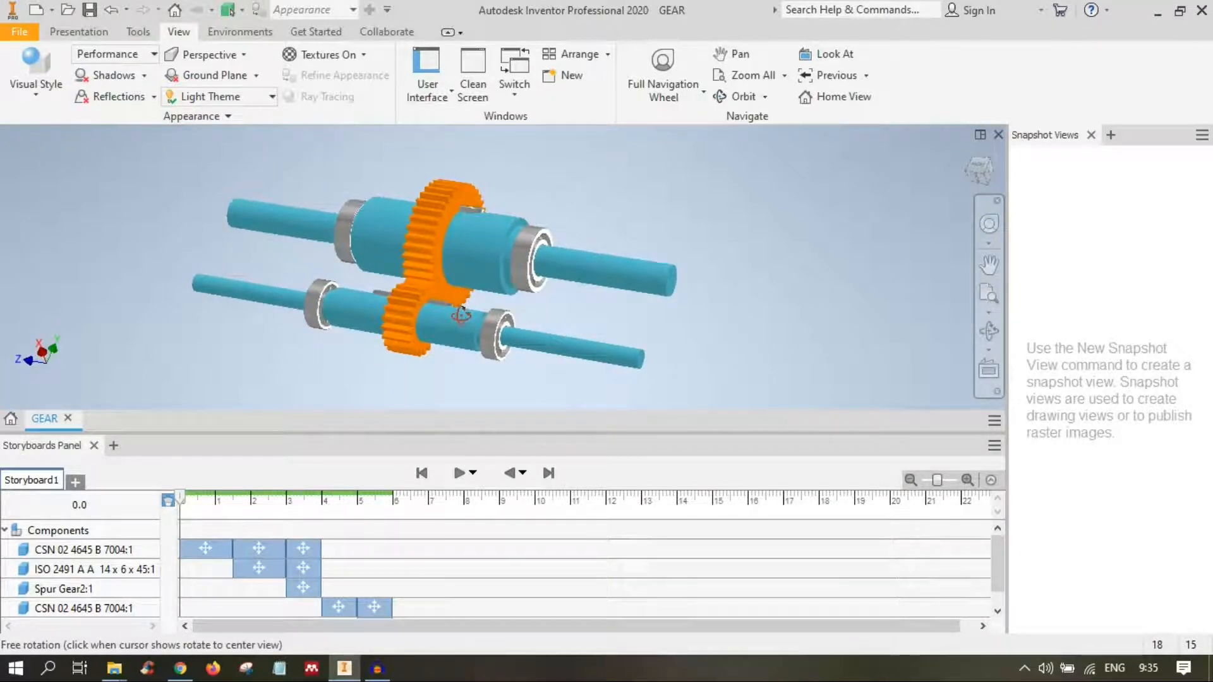
click(460, 474)
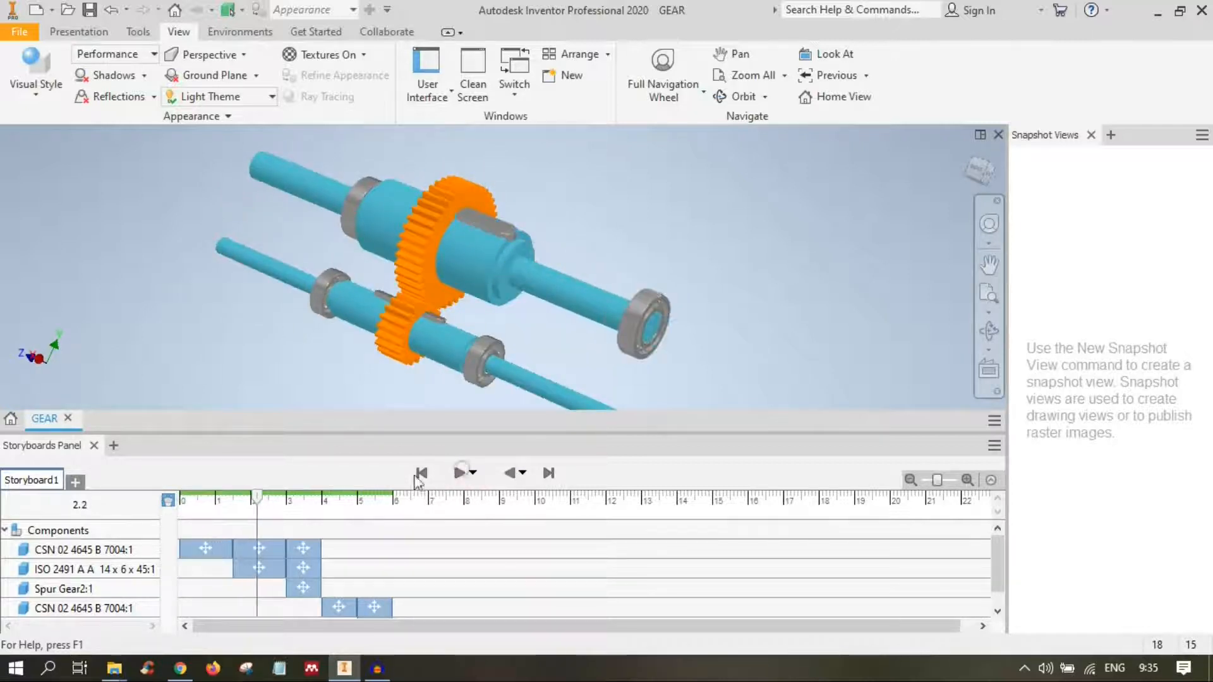
click(460, 474)
click(547, 475)
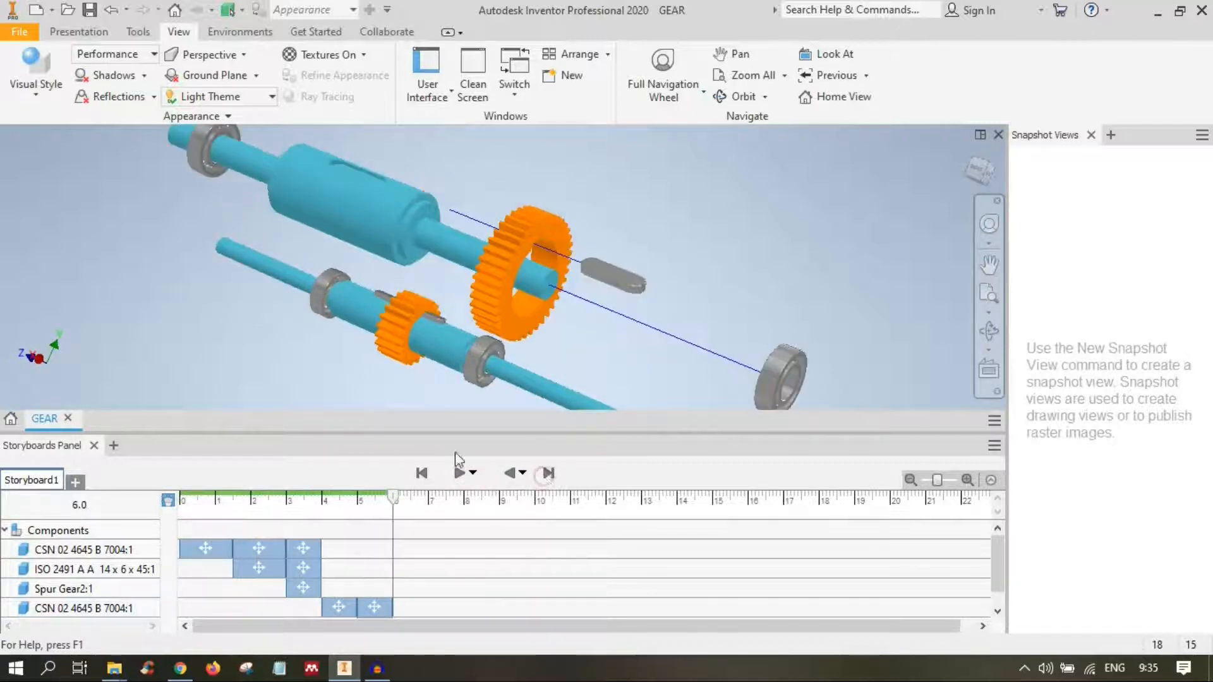
- Orbit the exploded assembly to show it from the opposite side and capture the camera at 6 s
scroll(496, 322, up, 2)
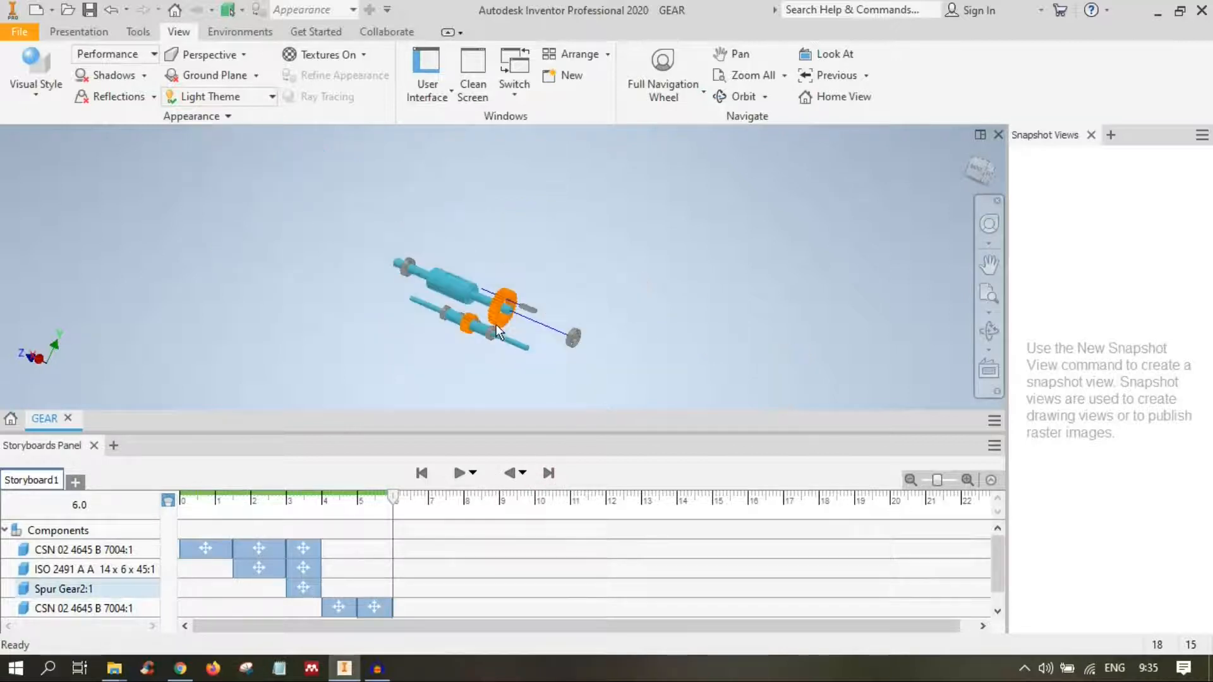
shift+middle_drag(498, 334, 651, 323)
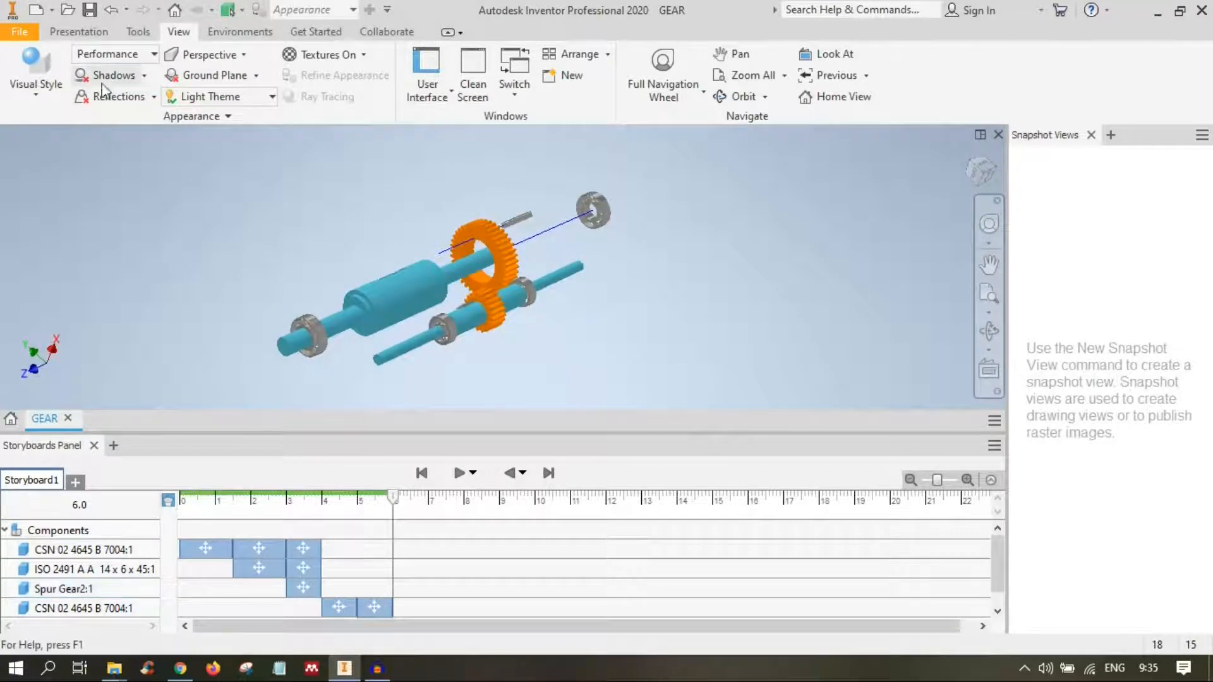
click(79, 32)
click(335, 79)
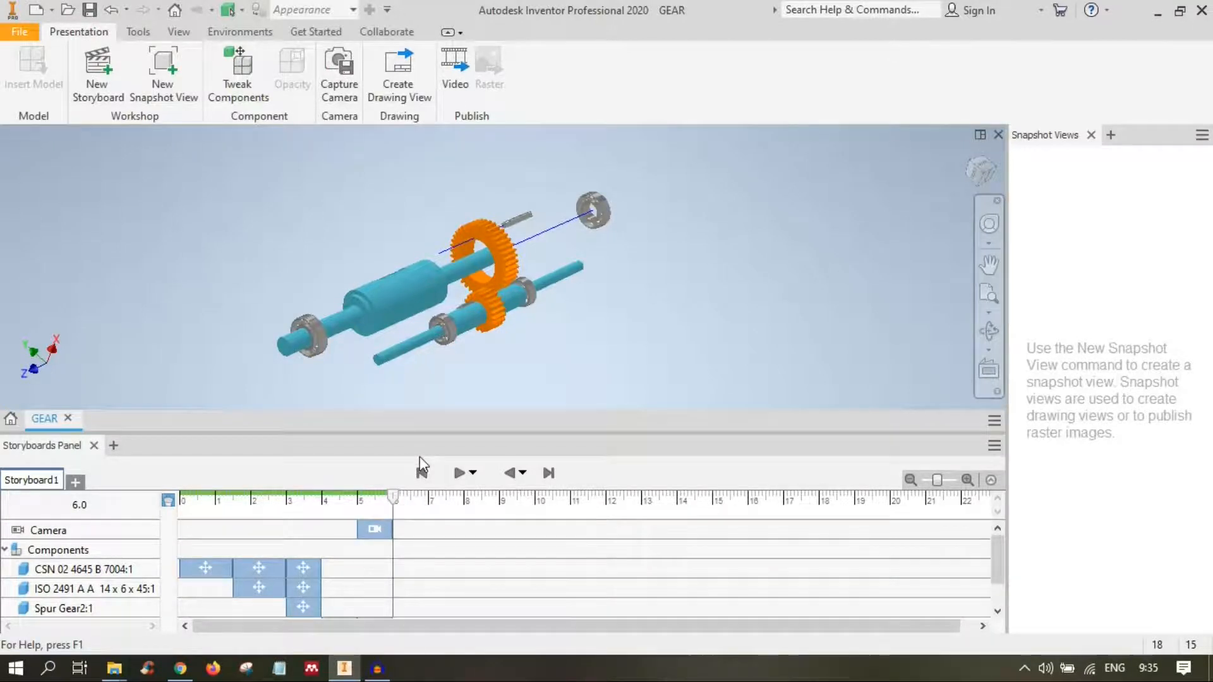
- Tweak the near bearing of the lower shaft about -49.5 mm along Z
click(450, 336)
right_click(451, 335)
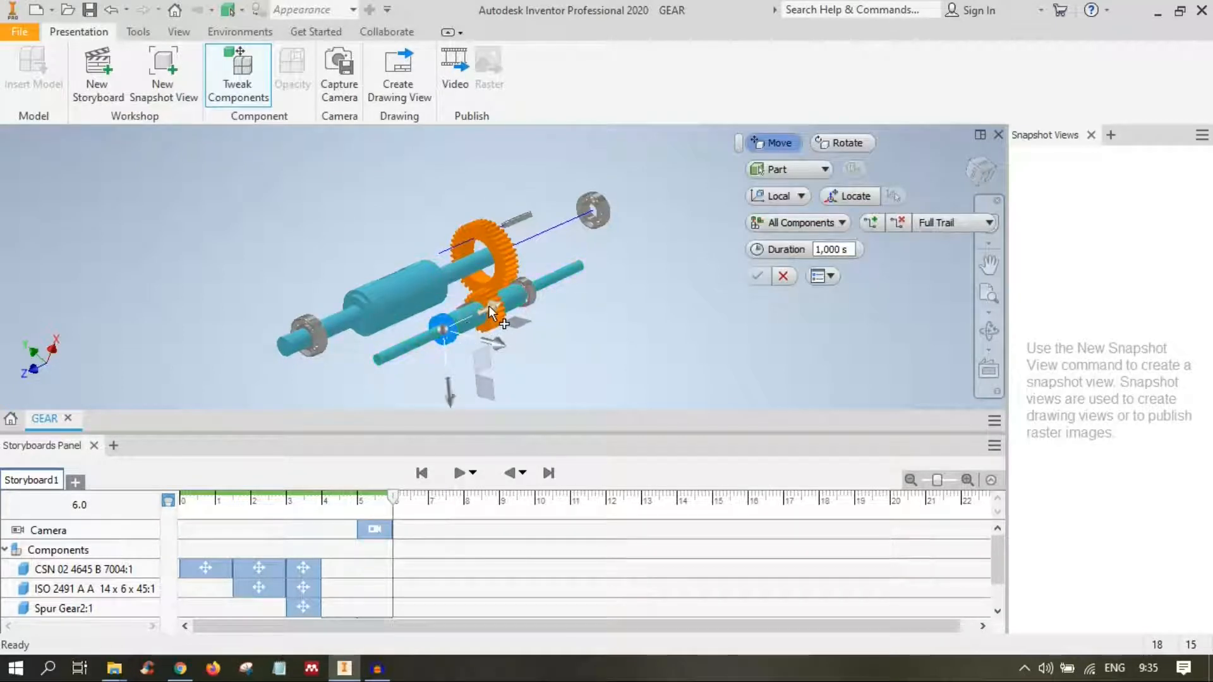
drag(490, 311, 459, 327)
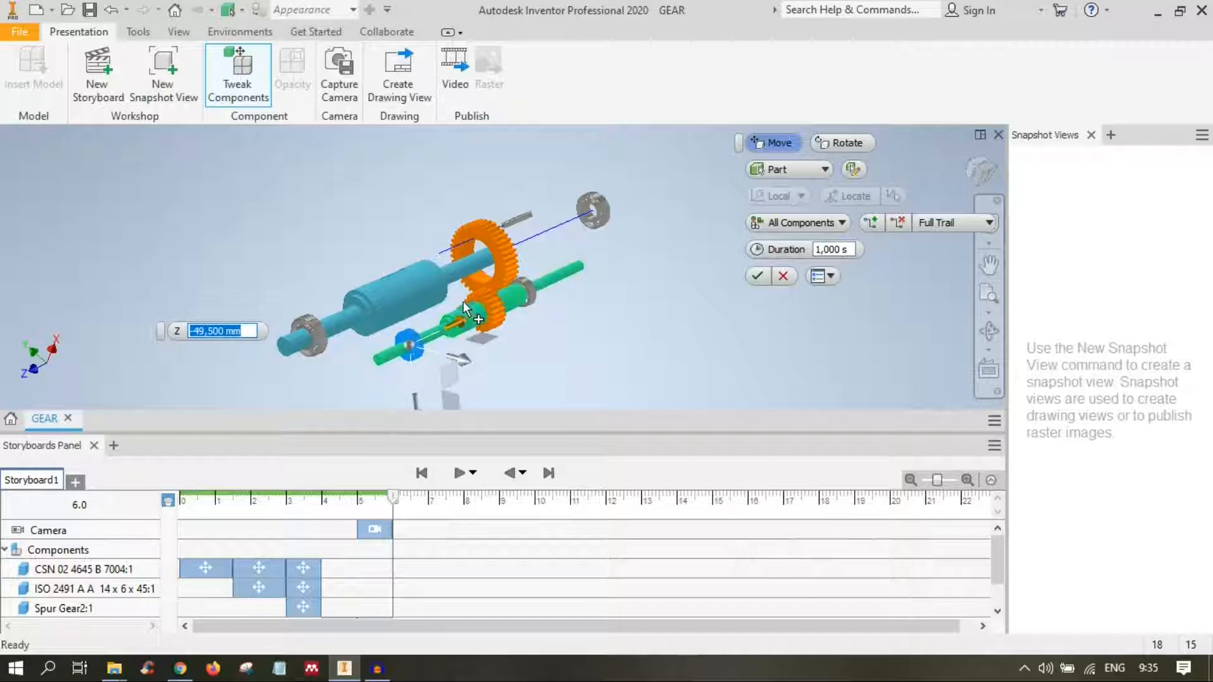
- Try to move the lower shaft's key together with its near bearing about -58 mm along Z
scroll(471, 321, up, 3)
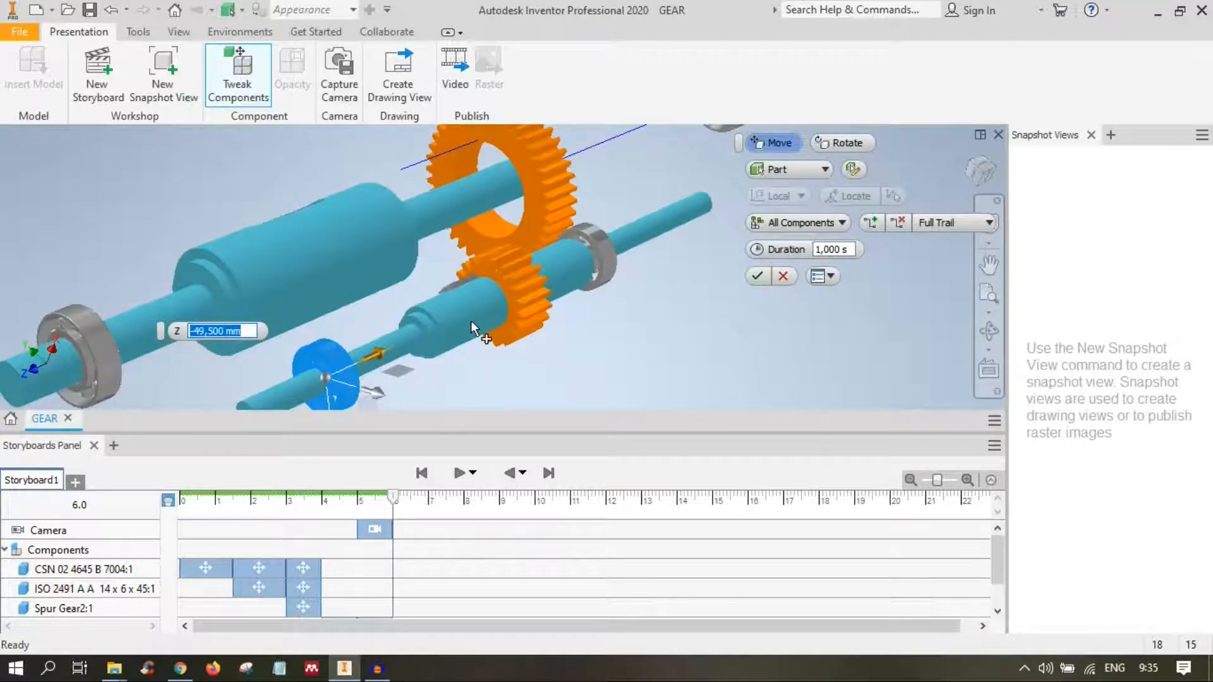
middle_drag(478, 313, 500, 295)
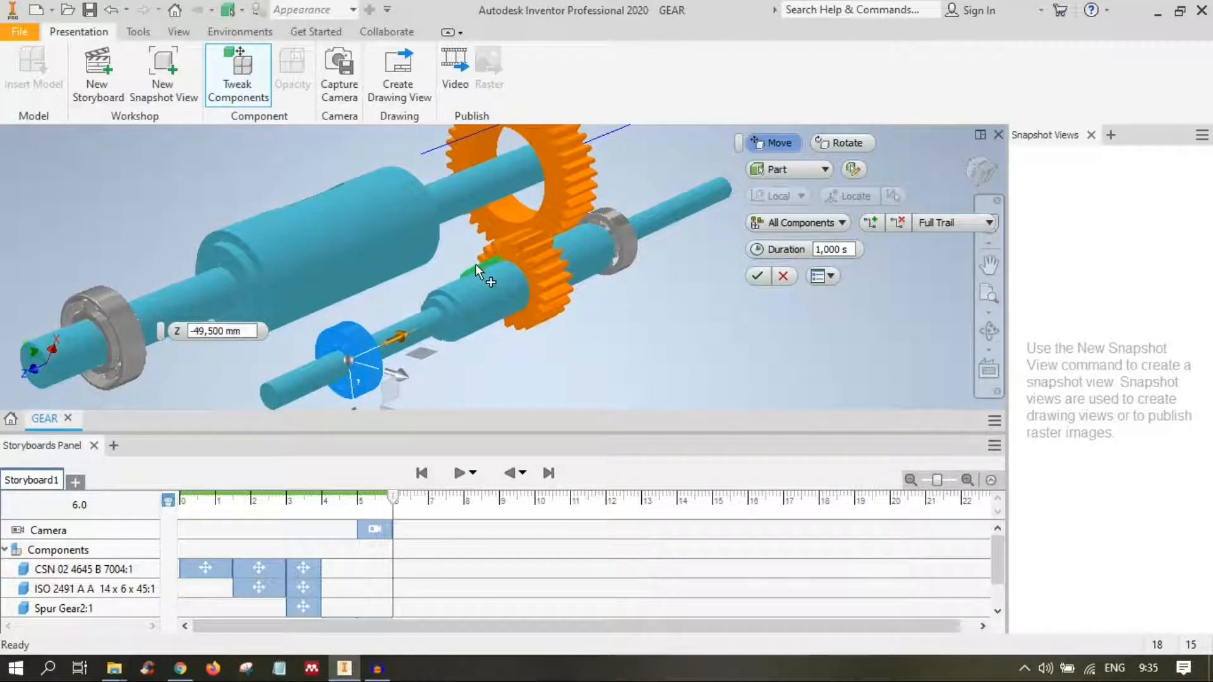
click(475, 266)
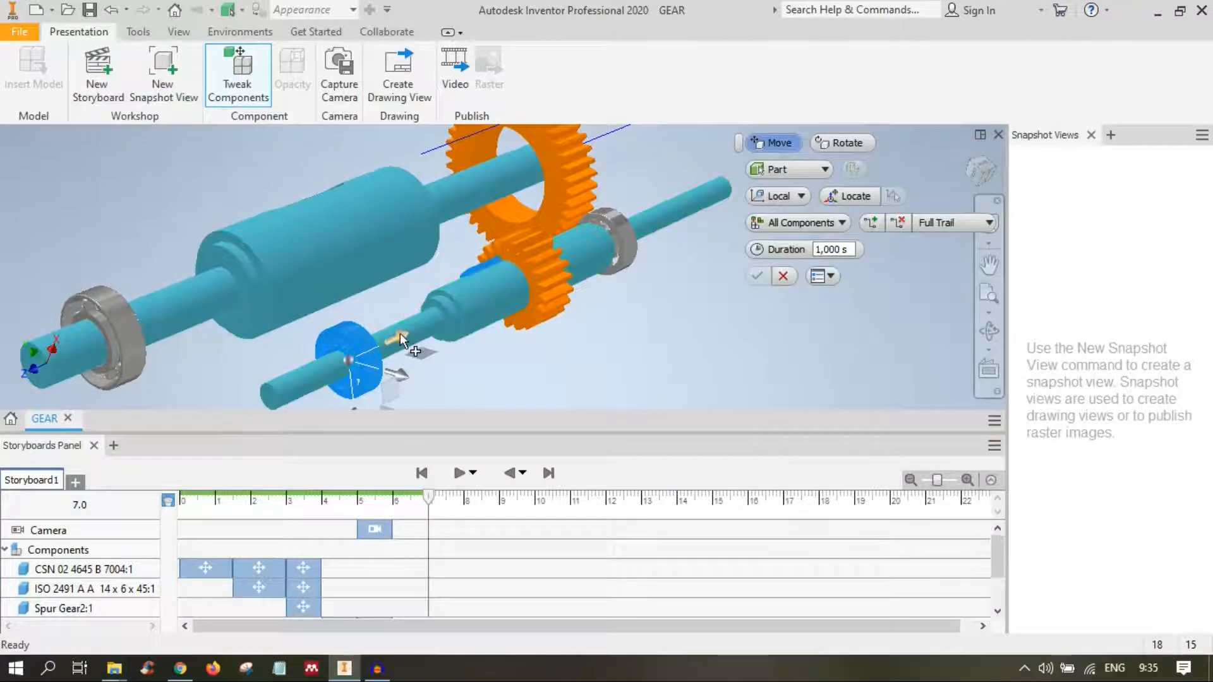
drag(400, 340, 339, 333)
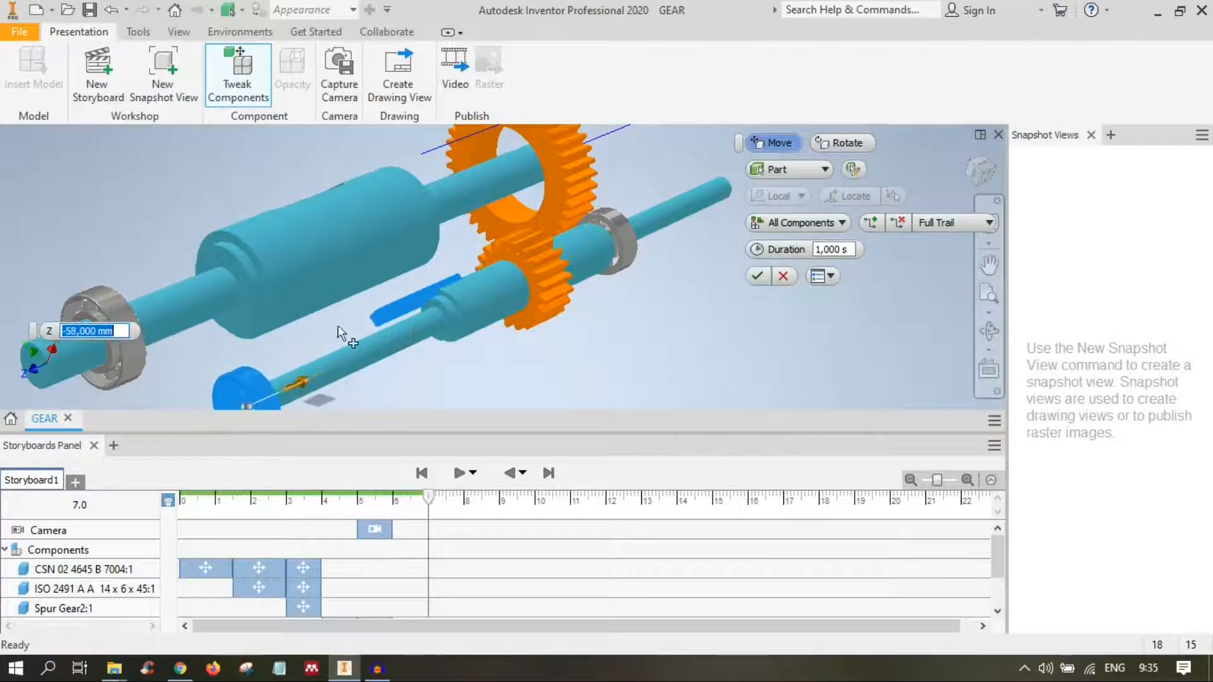
- Capture the close-up camera view of the lower shaft at 7 s
click(335, 79)
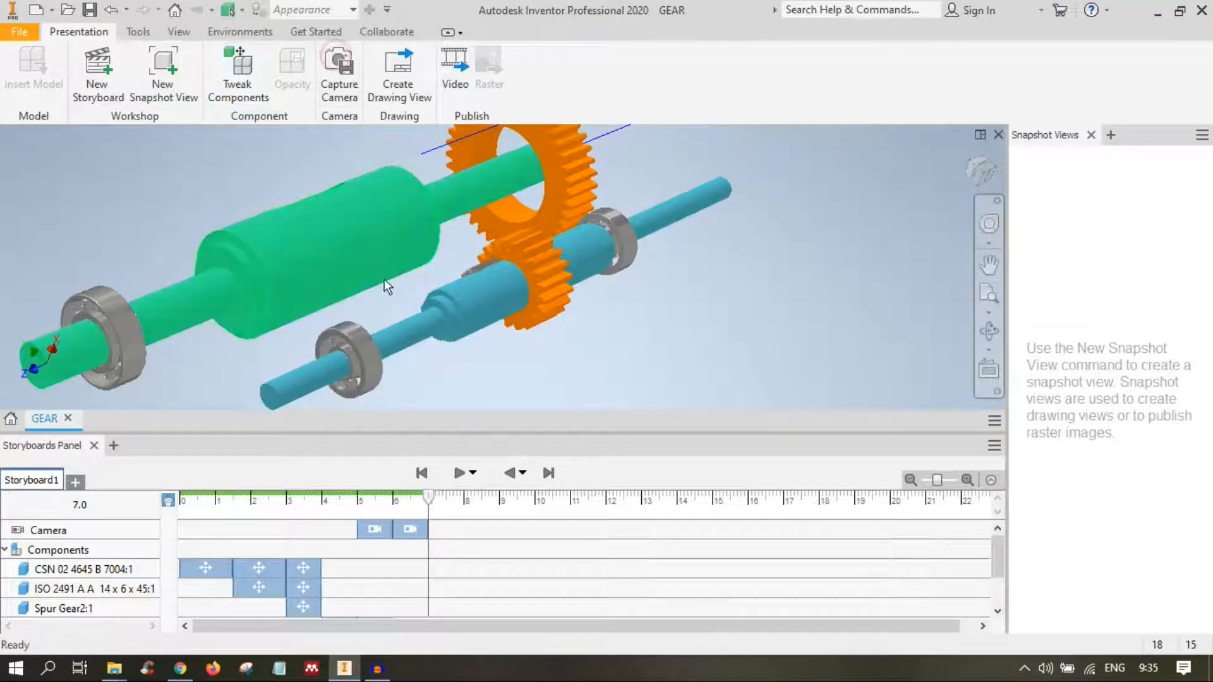
middle_drag(439, 344, 501, 343)
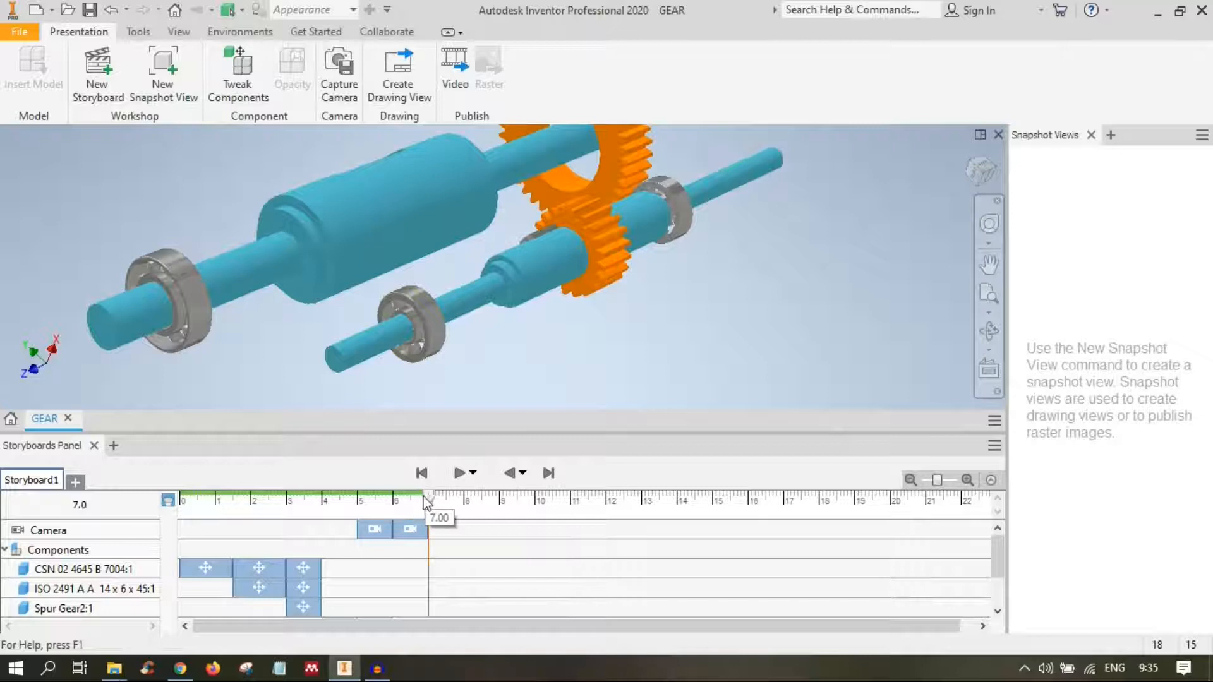
- Scrub the storyboard back to 4.4 s and examine the movement actions of the bearings and the upper shaft
drag(425, 499, 336, 501)
scroll(380, 528, down, 2)
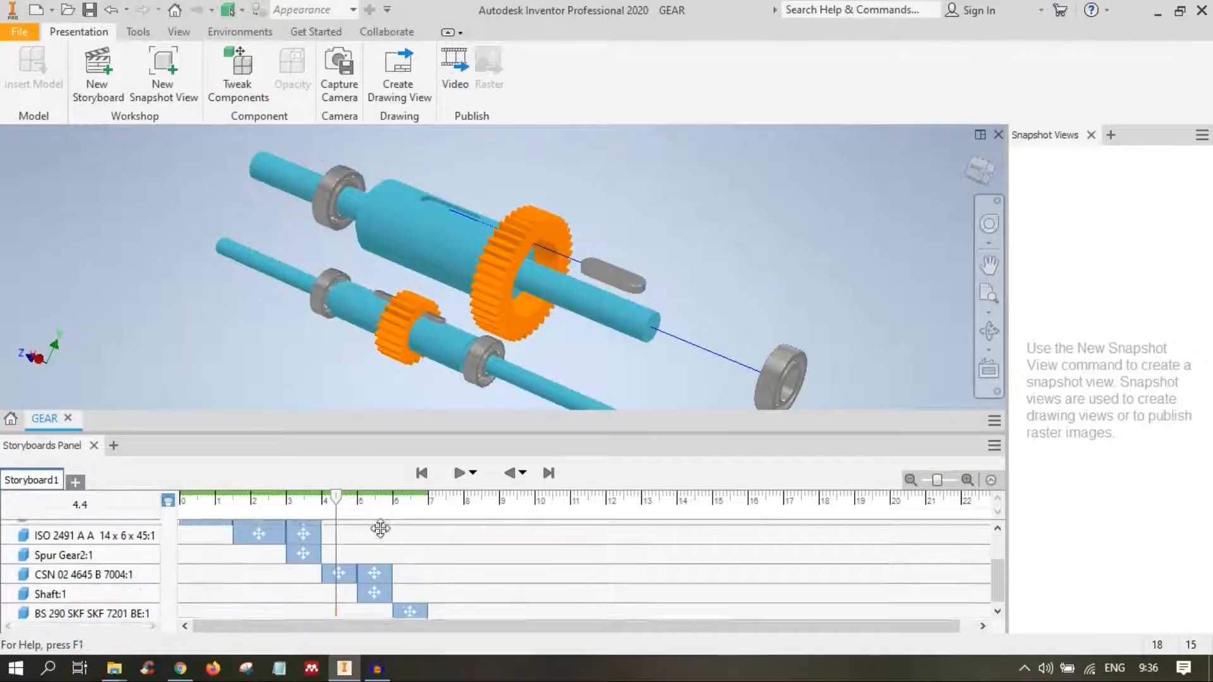
click(414, 610)
click(385, 592)
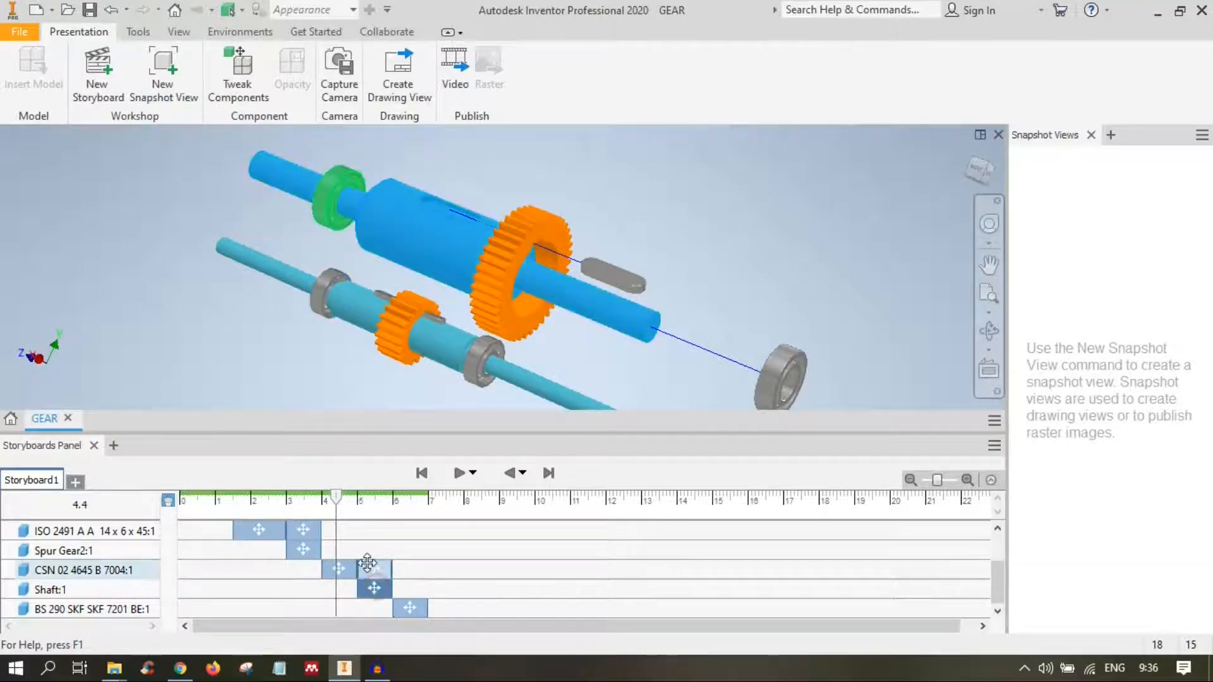
click(387, 569)
scroll(388, 570, up, 3)
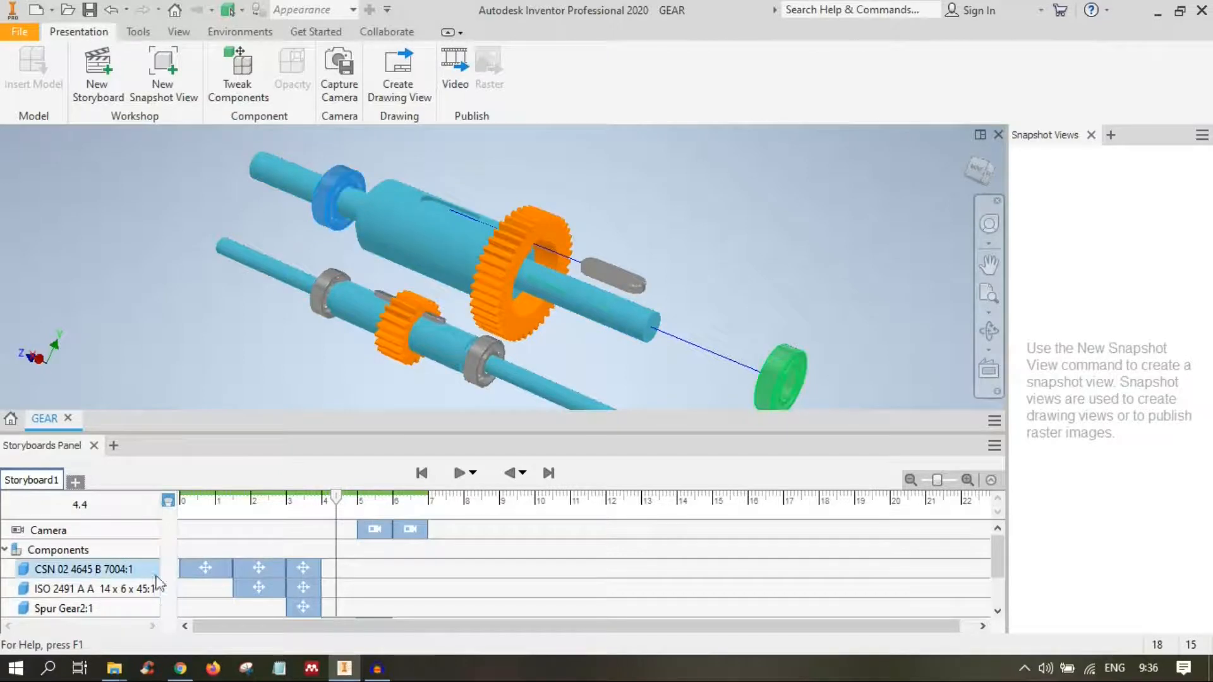
click(90, 570)
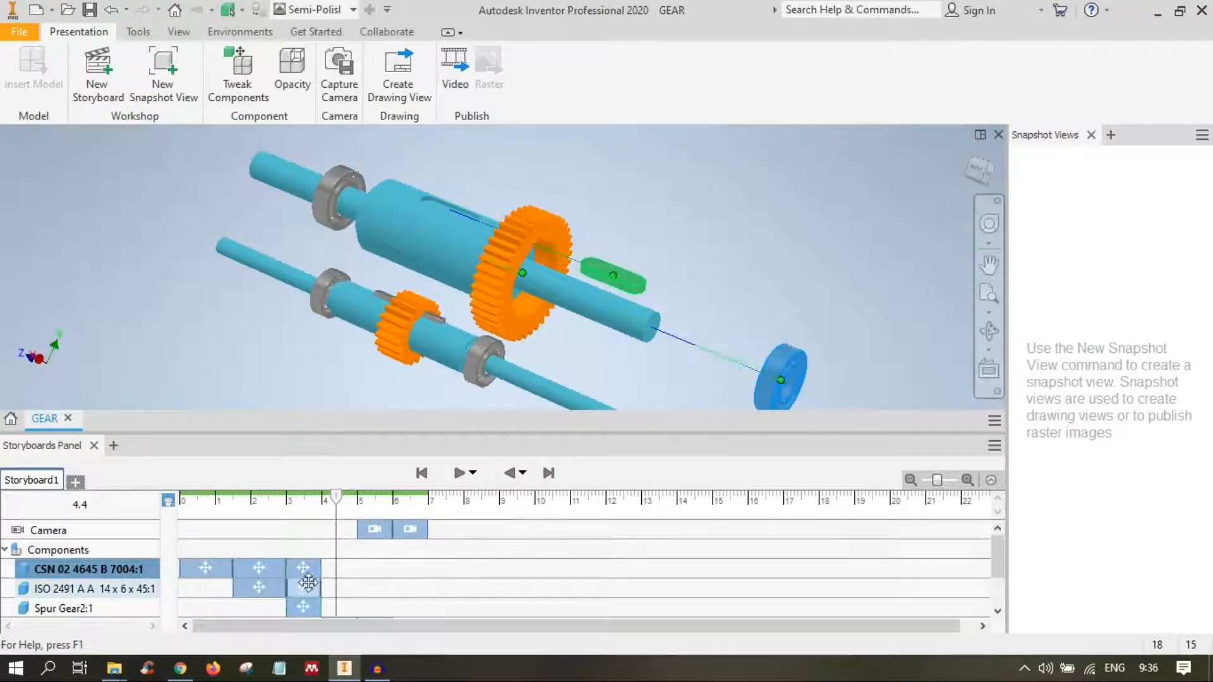
- Examine the movement actions of the upper shaft's key in the storyboard
click(124, 589)
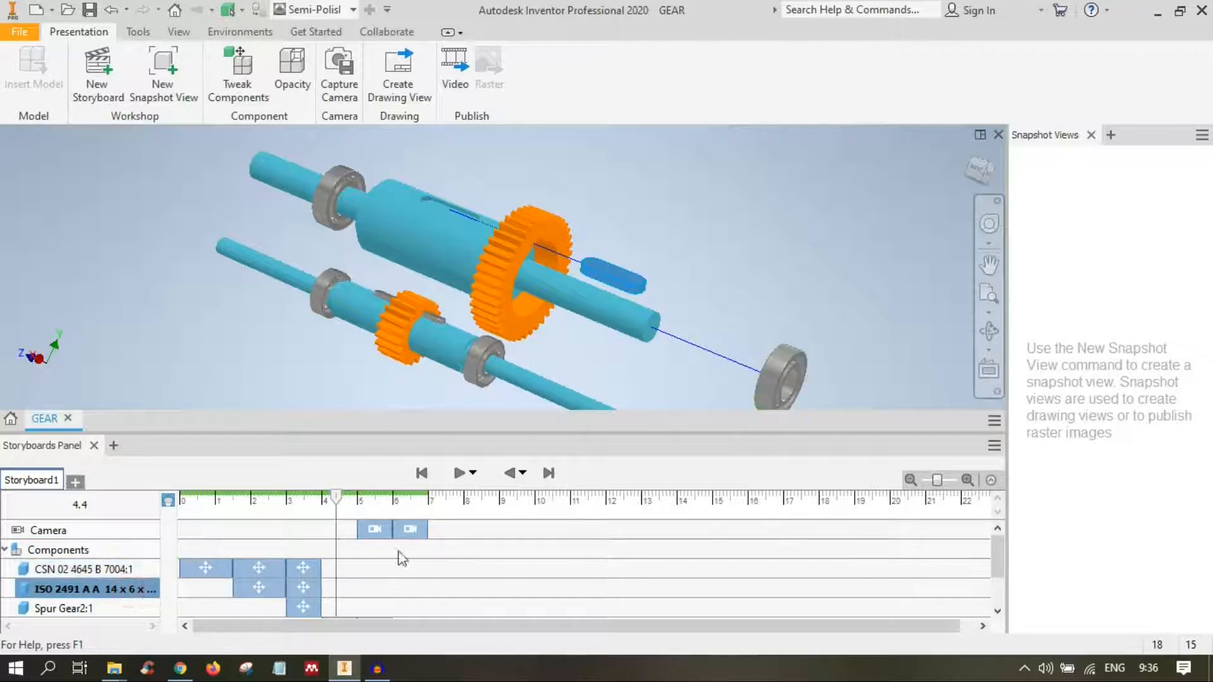
scroll(135, 575, down, 2)
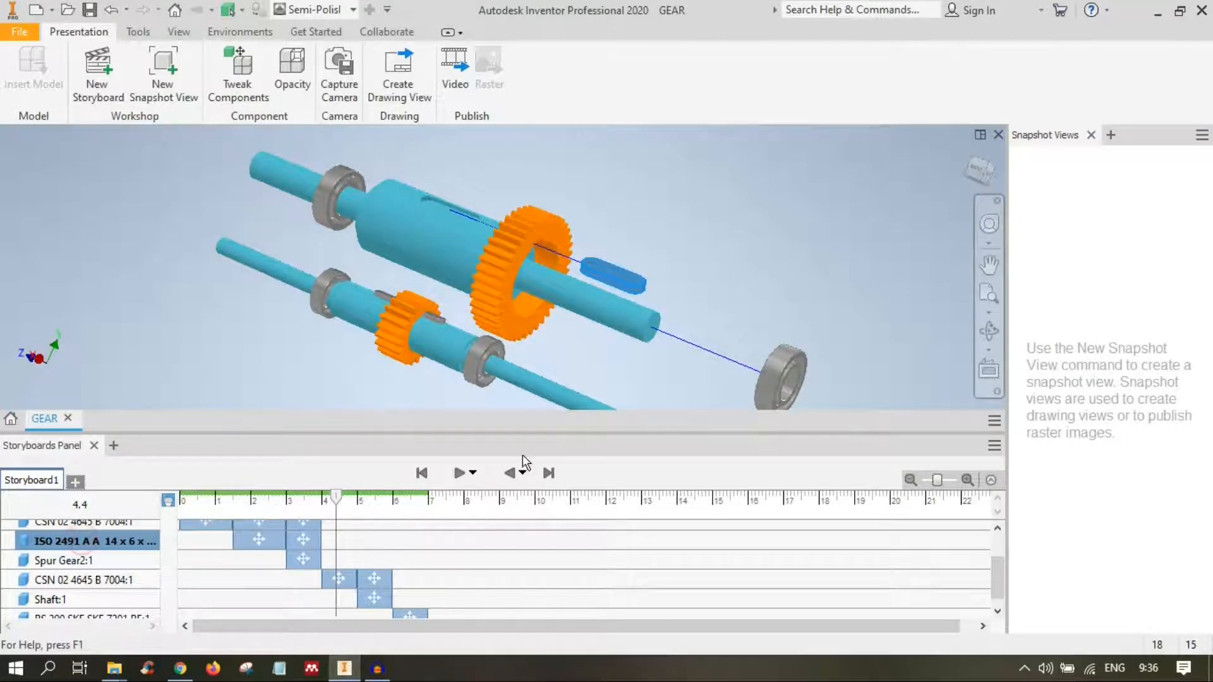
click(242, 542)
click(303, 540)
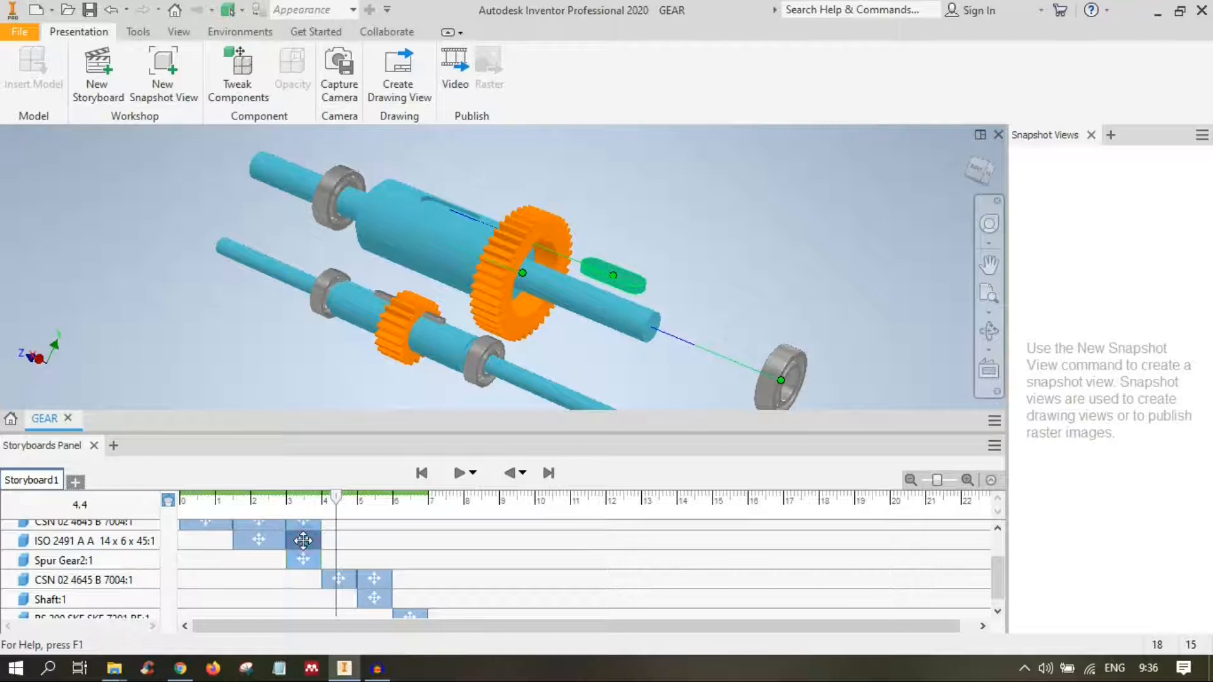
mouse_move(303, 540)
mouse_down()
mouse_move(334, 541)
mouse_move(305, 542)
mouse_up()
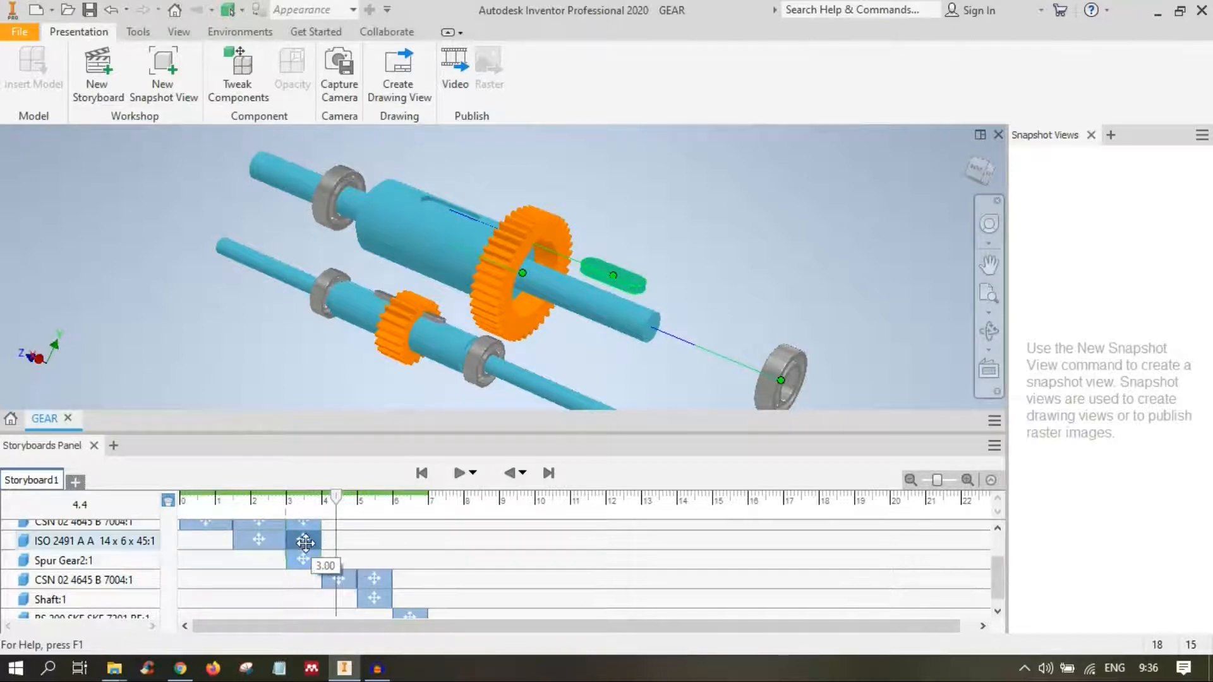
click(400, 554)
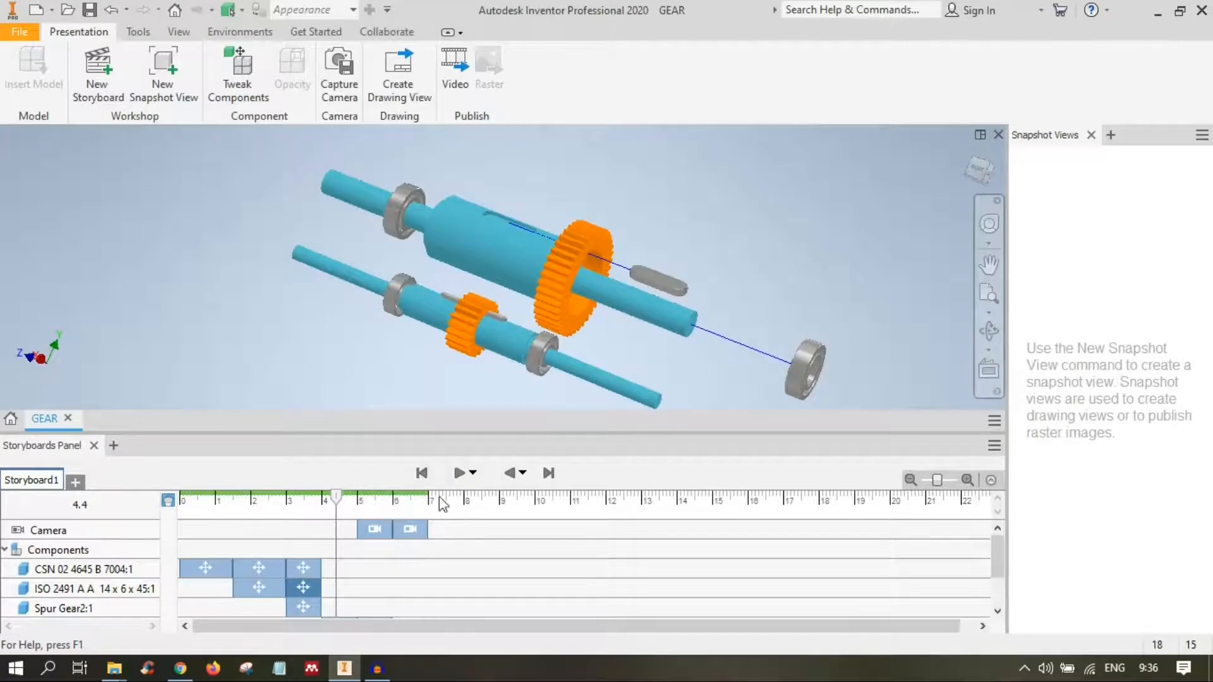
- Extend the second camera action in the storyboard so that it ends at about 9.4 s
drag(427, 529, 513, 529)
click(458, 475)
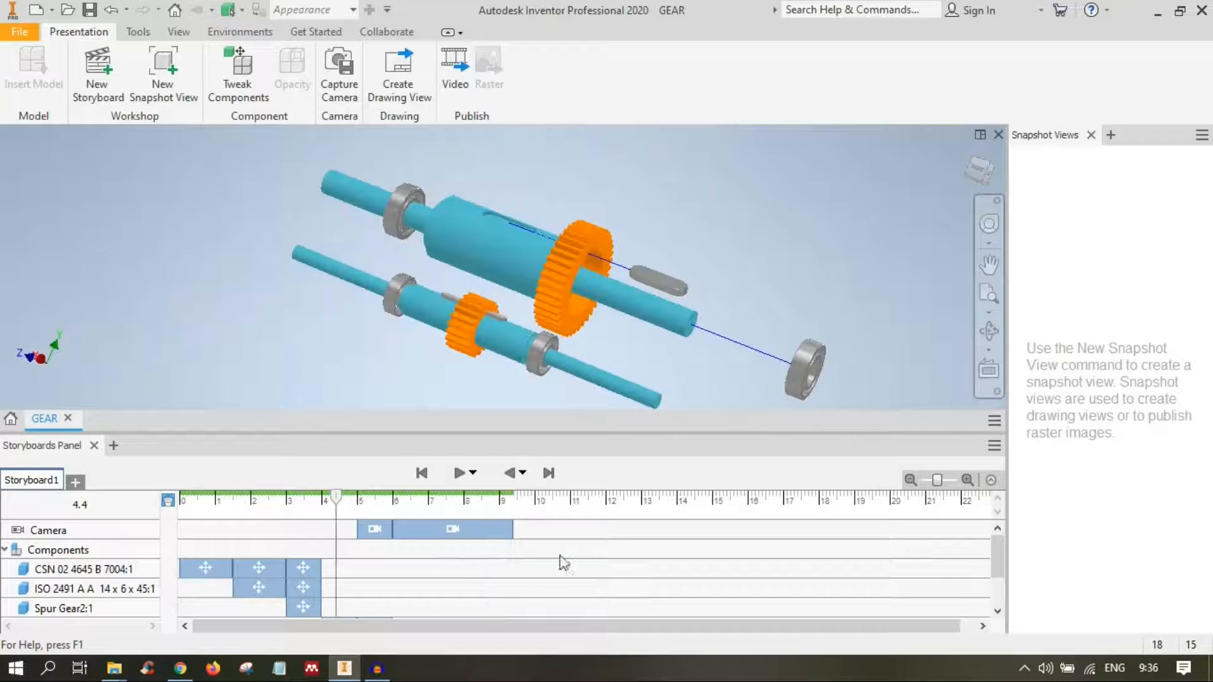
scroll(529, 582, down, 1)
scroll(522, 586, up, 1)
- Tweak the lower shaft's near bearing, key and spur gear together -82 mm along Z from the end of the storyboard
click(548, 474)
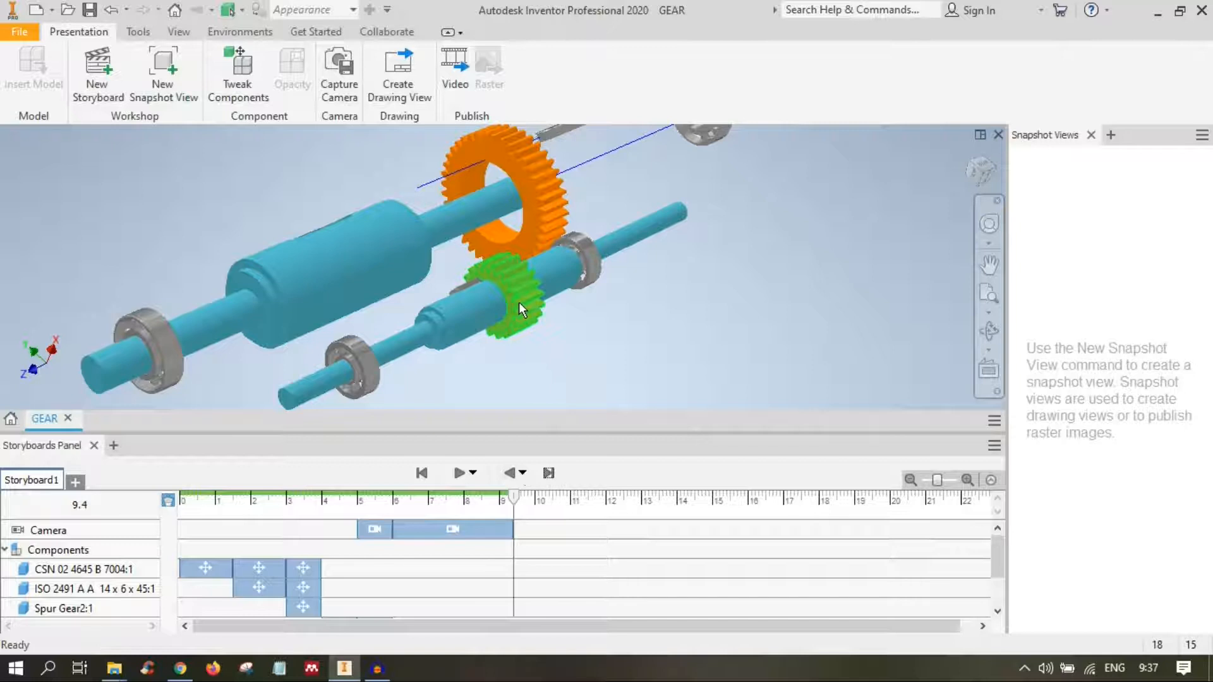
click(358, 359)
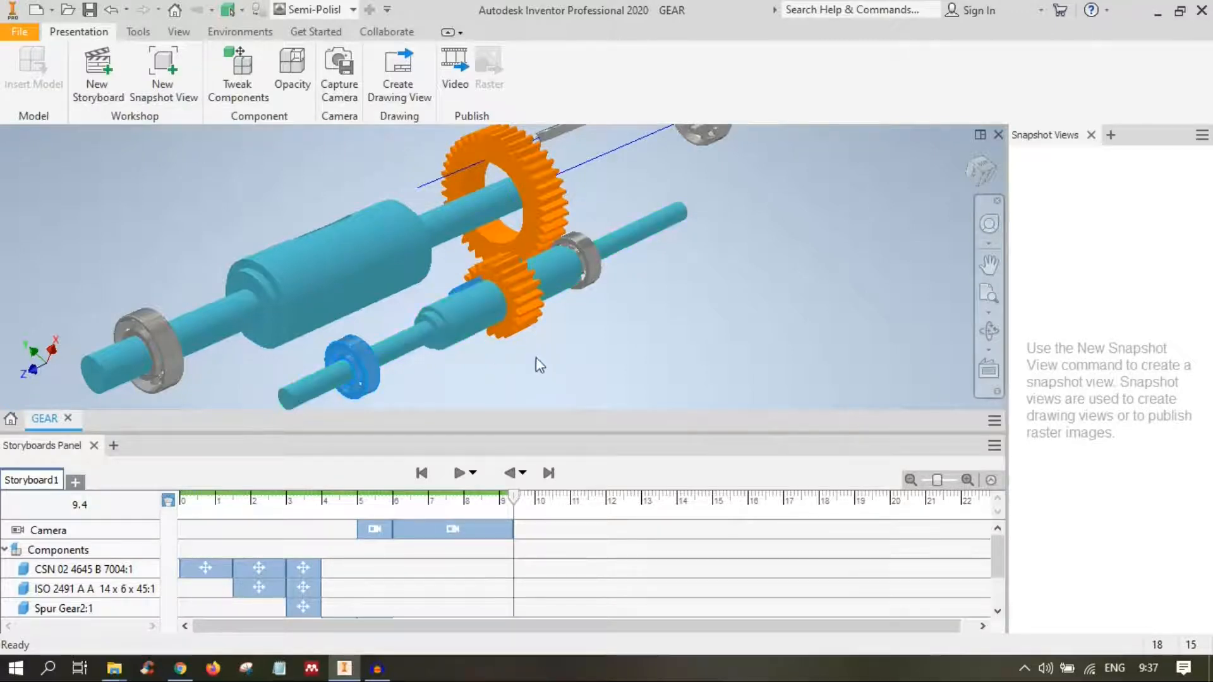
ctrl+click(519, 295)
right_click(519, 294)
click(576, 270)
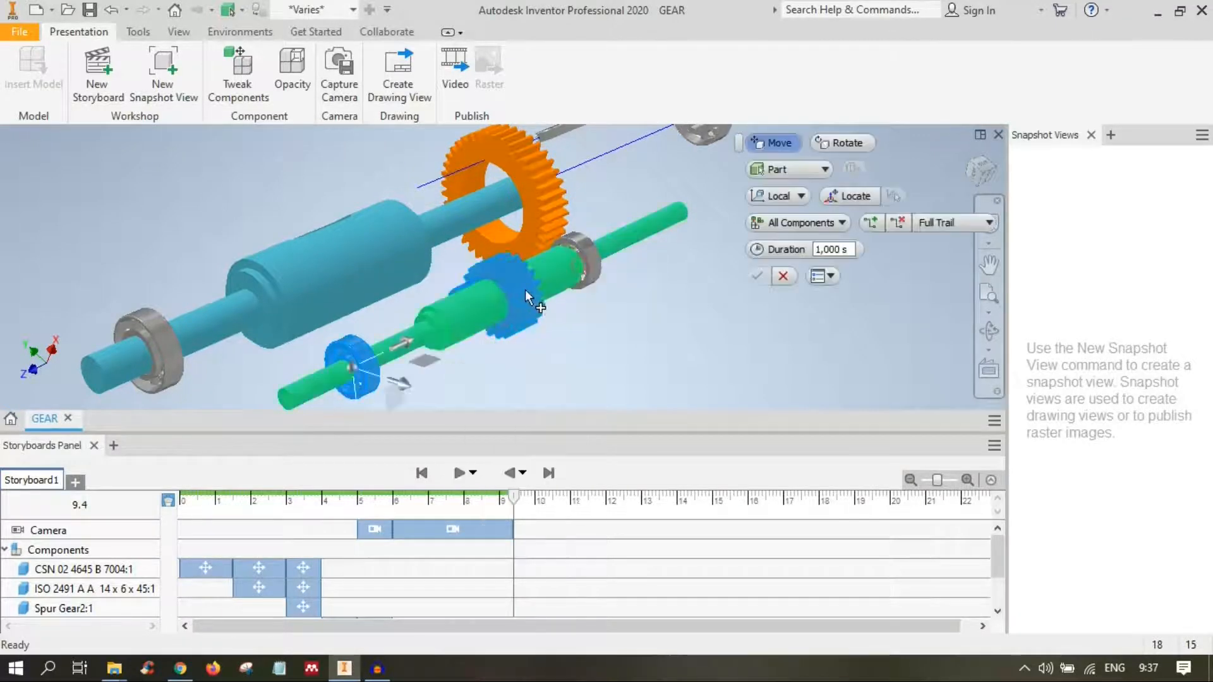
click(391, 351)
drag(389, 349, 275, 379)
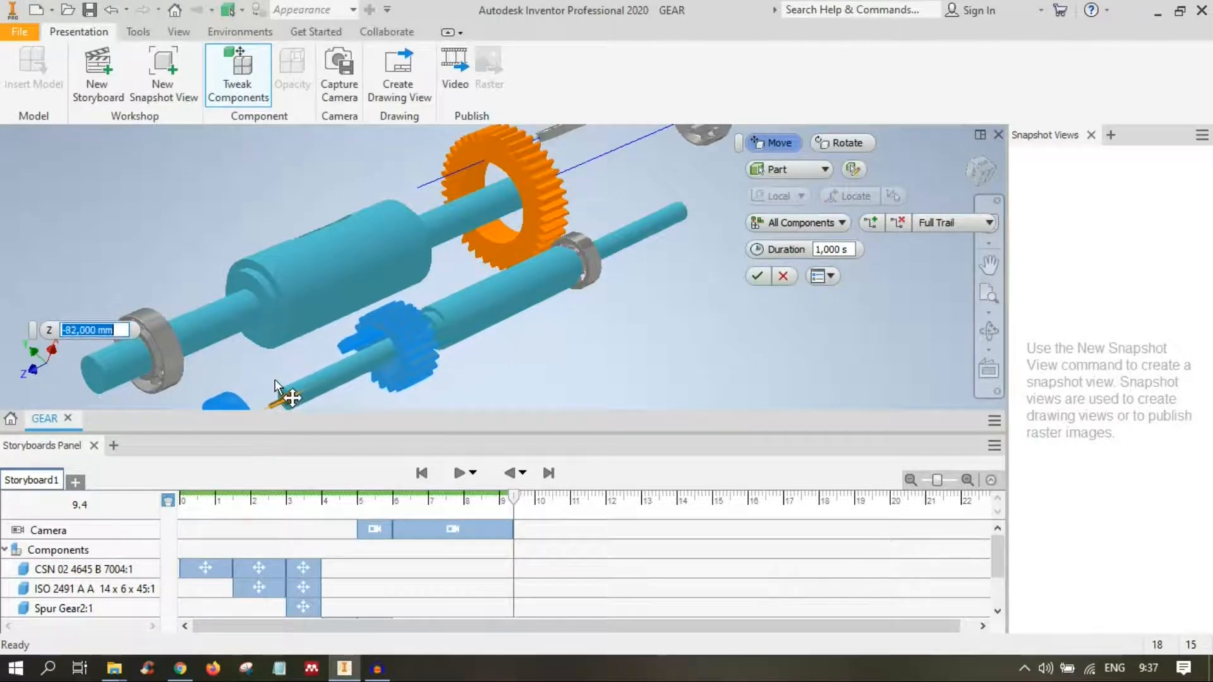
scroll(365, 362, up, 1)
middle_drag(366, 361, 518, 310)
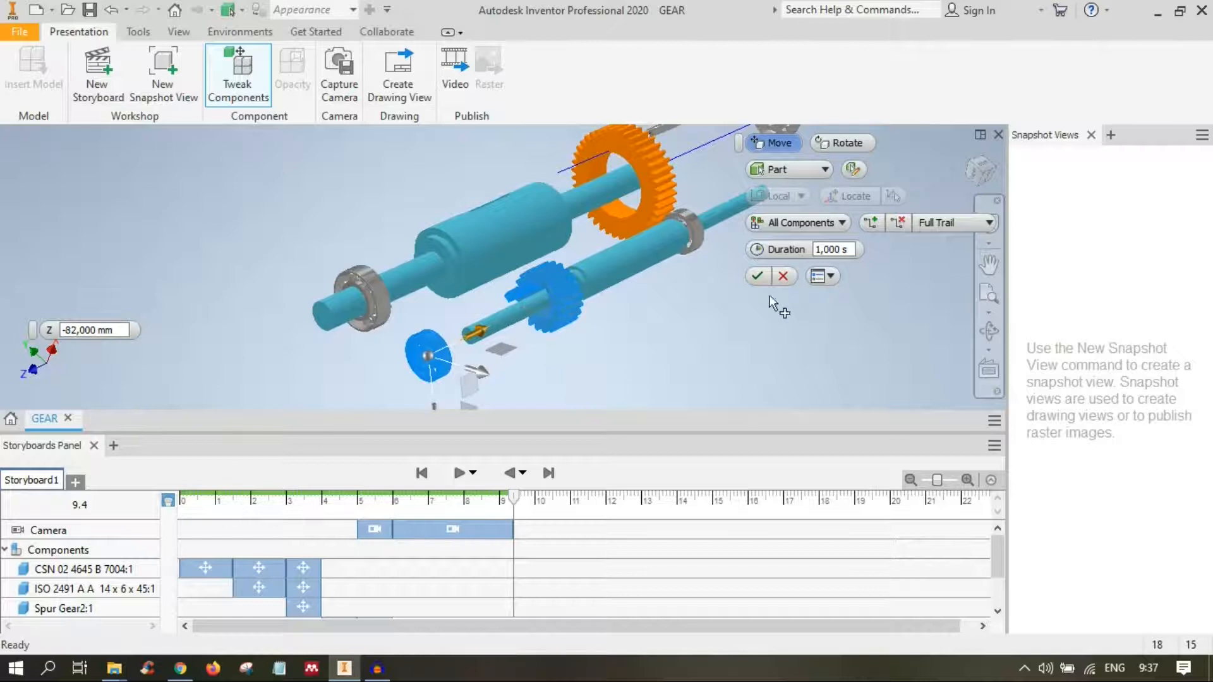
click(756, 277)
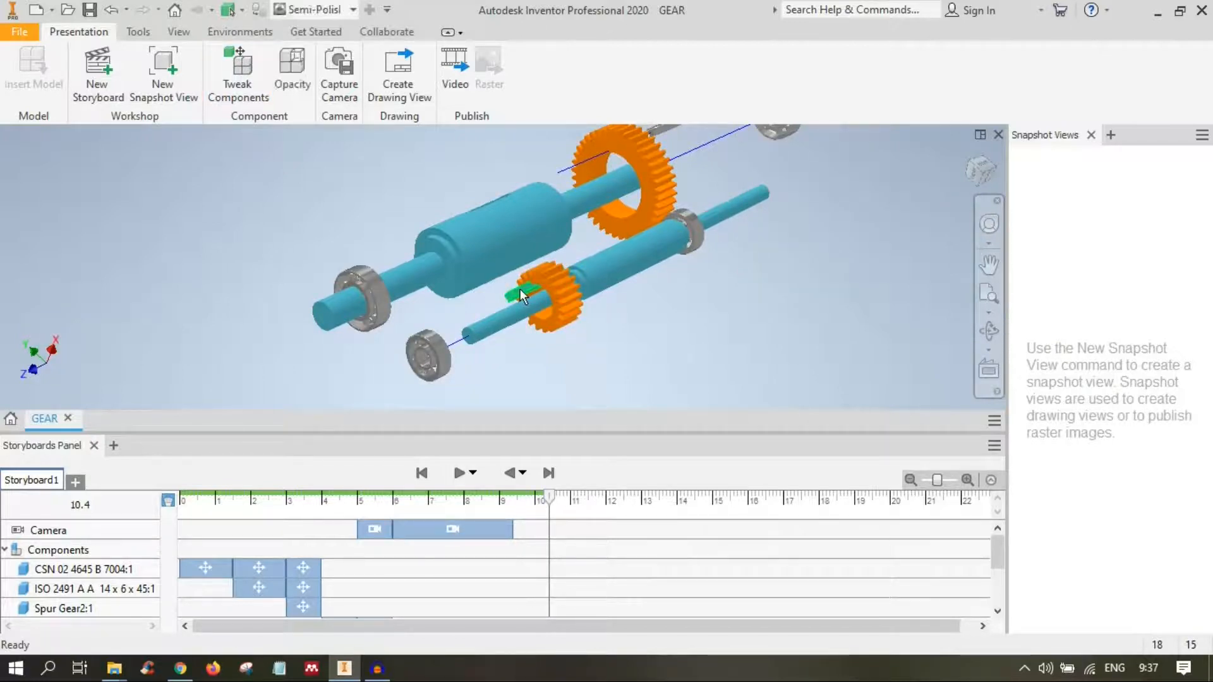
- Tweak the lower shaft's key -51 mm along X, out of the small spur gear
right_click(521, 290)
click(606, 262)
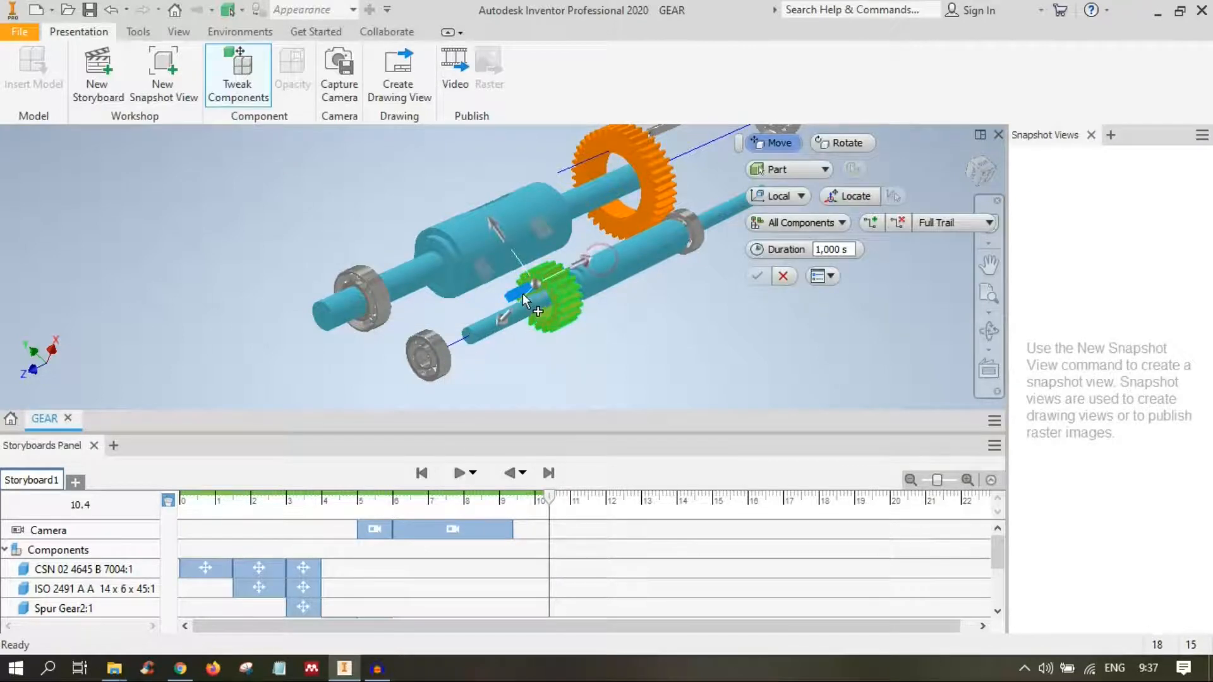
click(584, 259)
drag(572, 270, 486, 309)
click(751, 276)
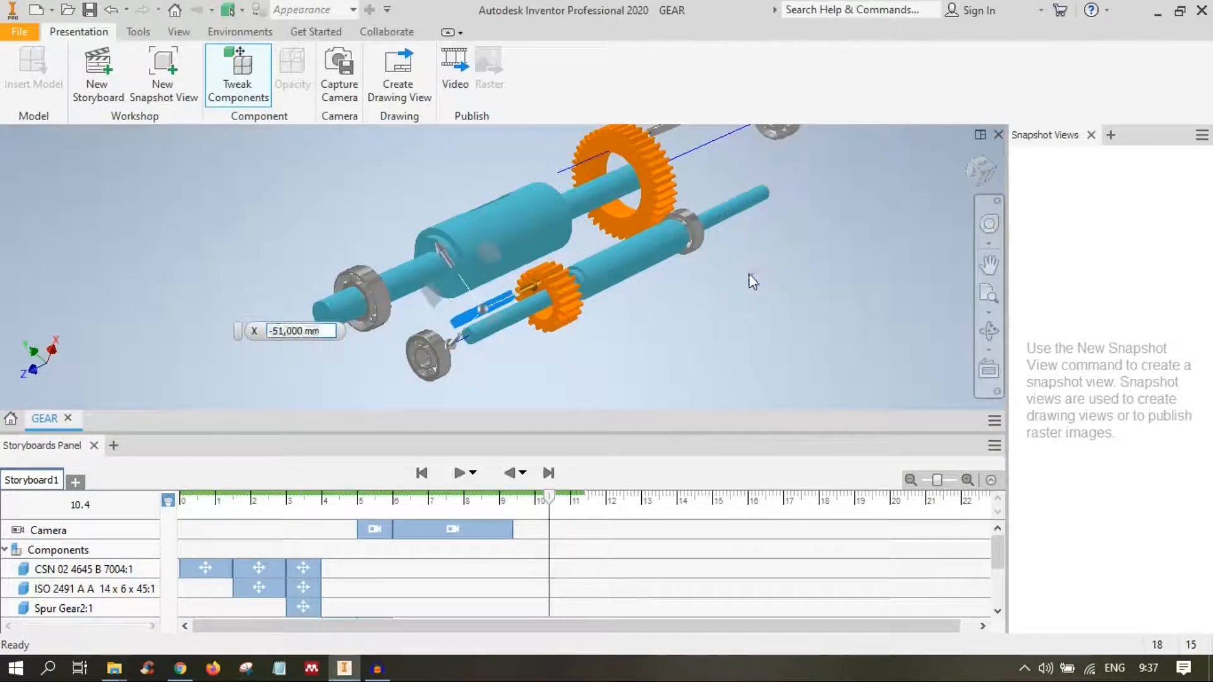
- Capture a camera view showing the whole exploded assembly from the opposite side at 11.4 s
shift+middle_drag(704, 373, 533, 366)
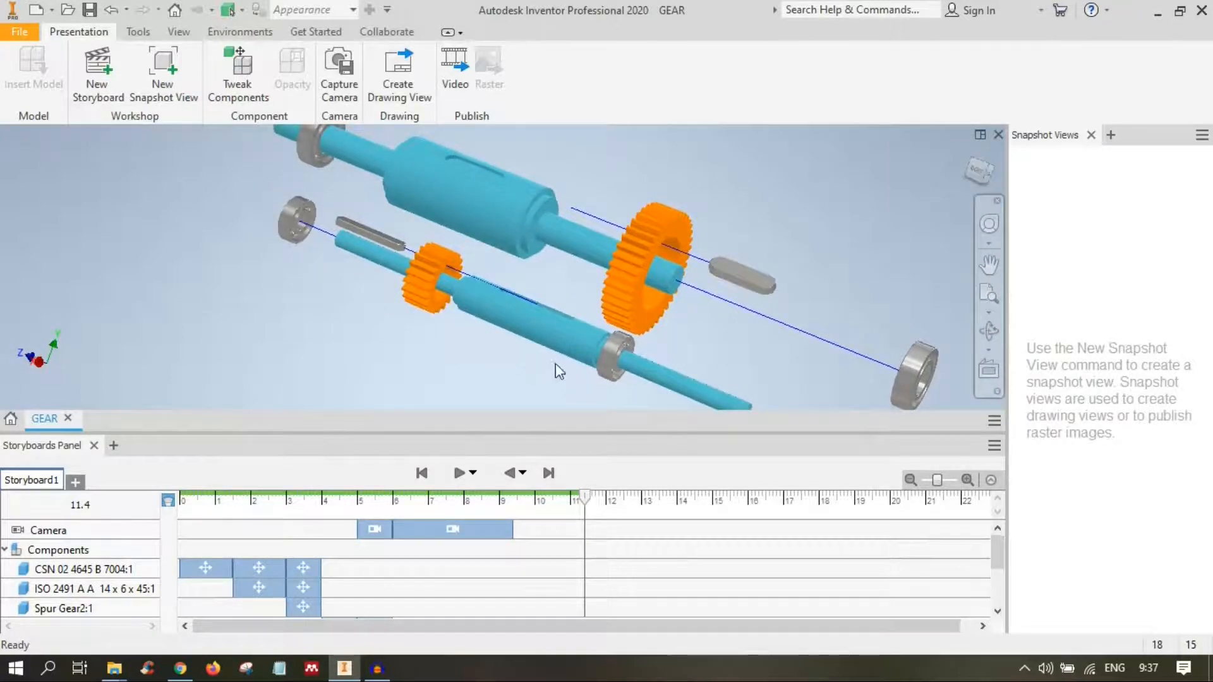
scroll(559, 361, up, 3)
scroll(559, 360, down, 5)
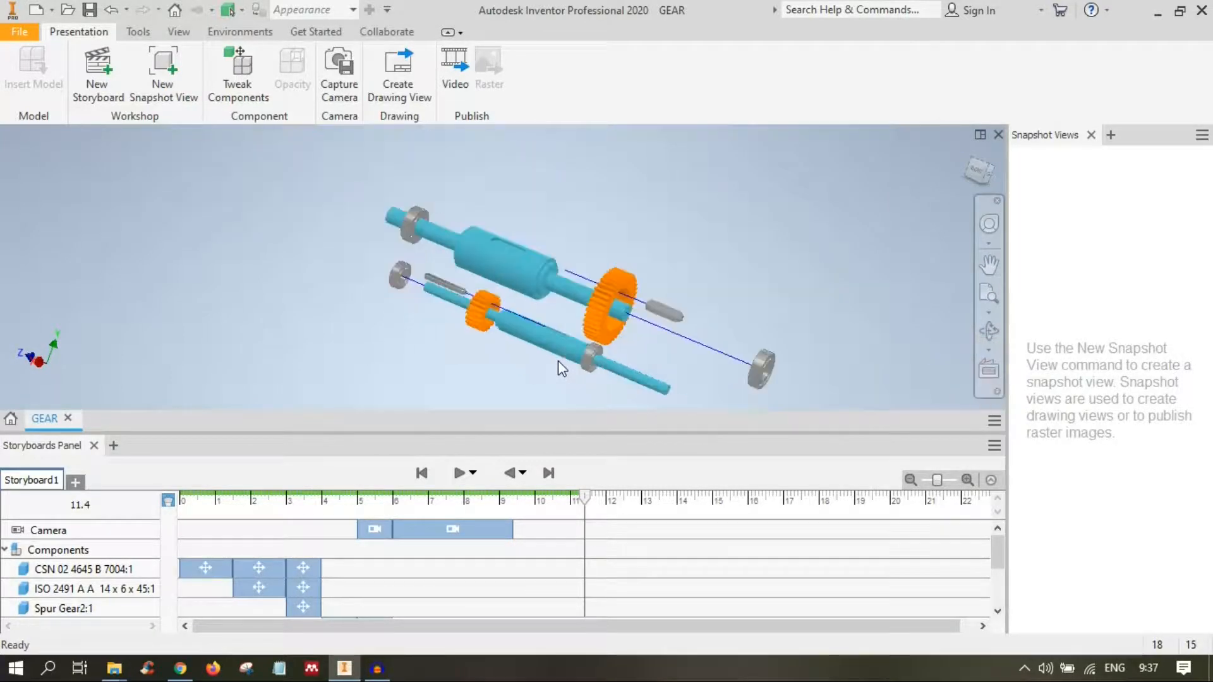
middle_drag(559, 360, 540, 347)
click(347, 70)
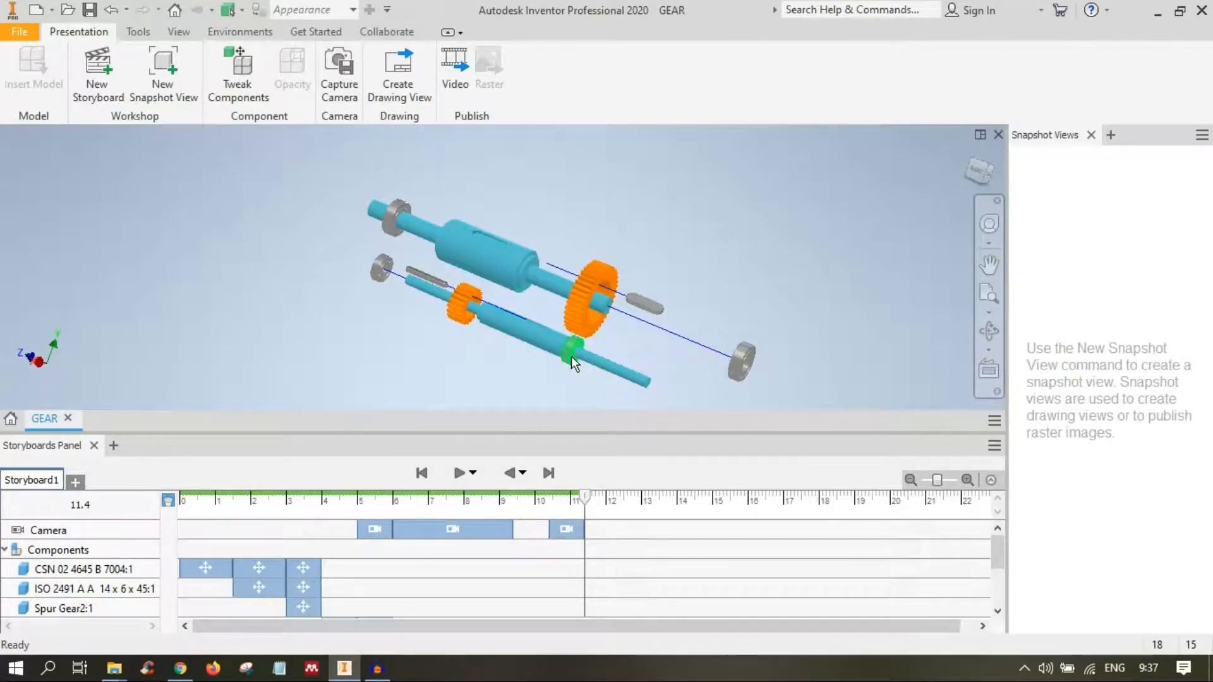
- Tweak the lower shaft's remaining bearing 120 mm along Z, off the shaft end, with its trail removed
scroll(571, 355, up, 3)
middle_drag(585, 367, 538, 341)
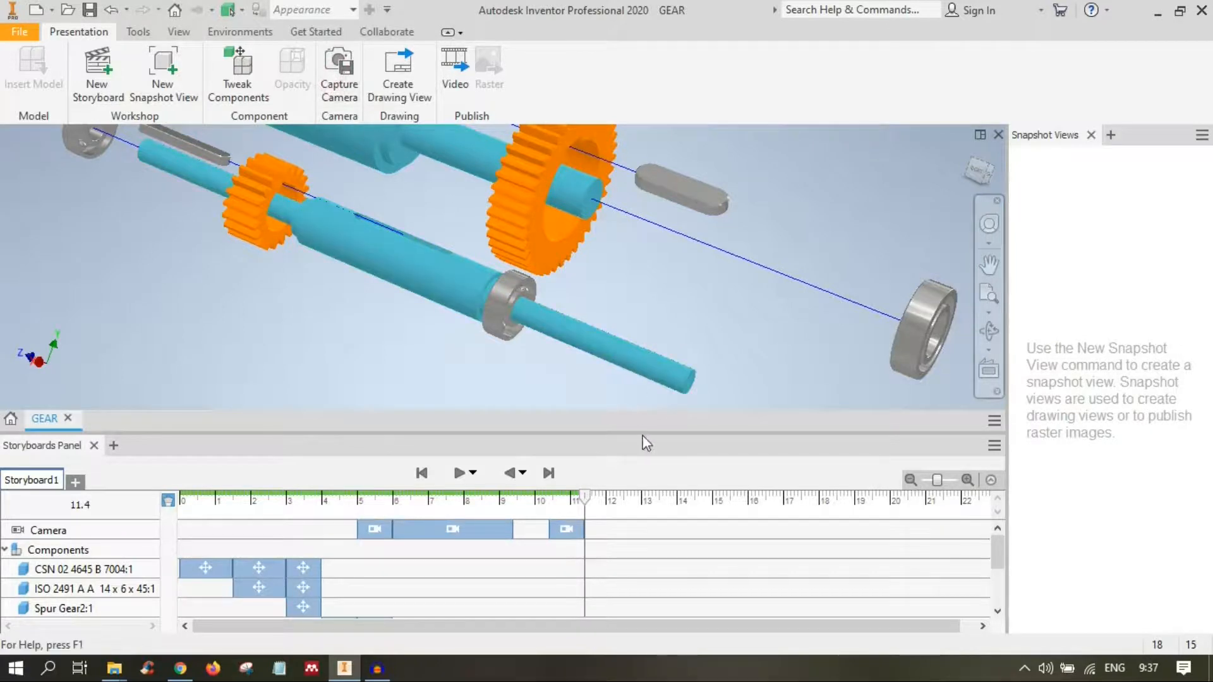
scroll(669, 542, down, 3)
scroll(669, 542, up, 3)
click(511, 306)
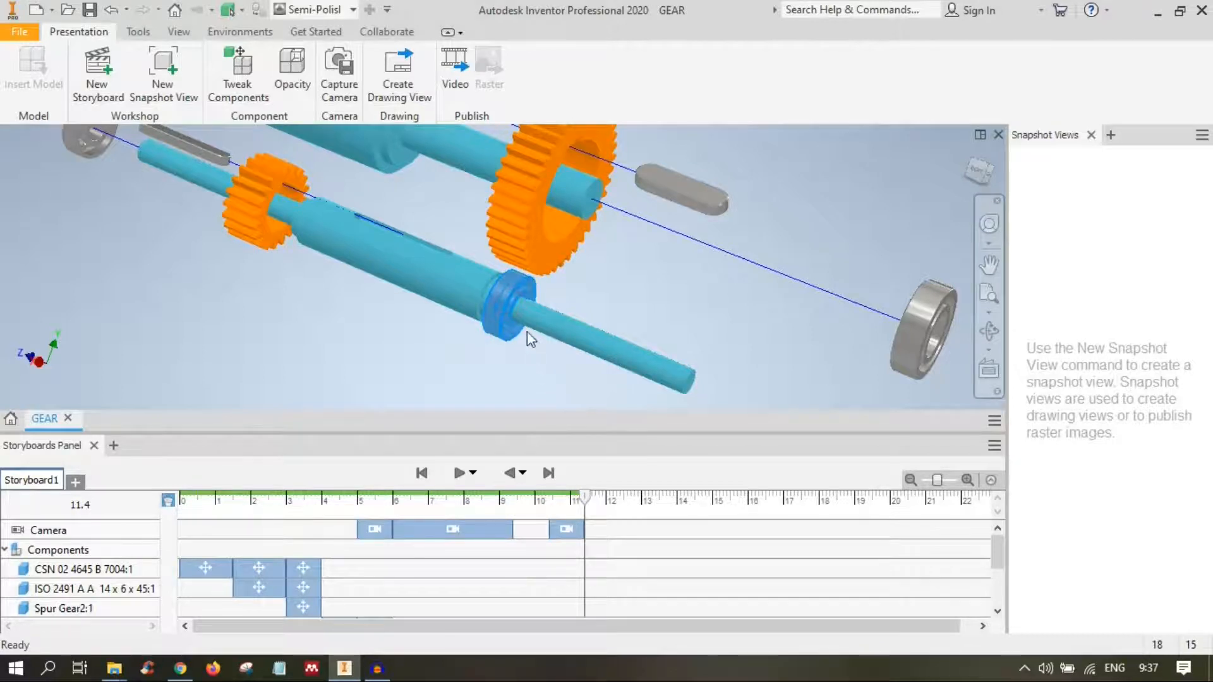
right_click(510, 295)
click(589, 261)
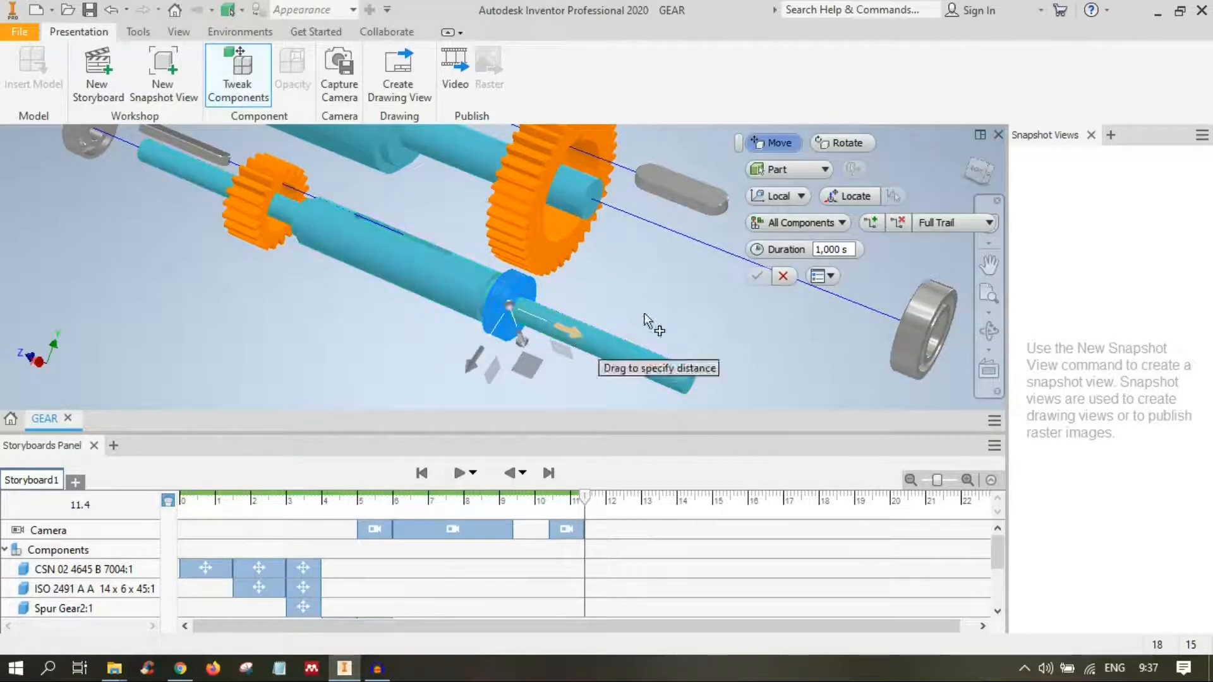
click(949, 222)
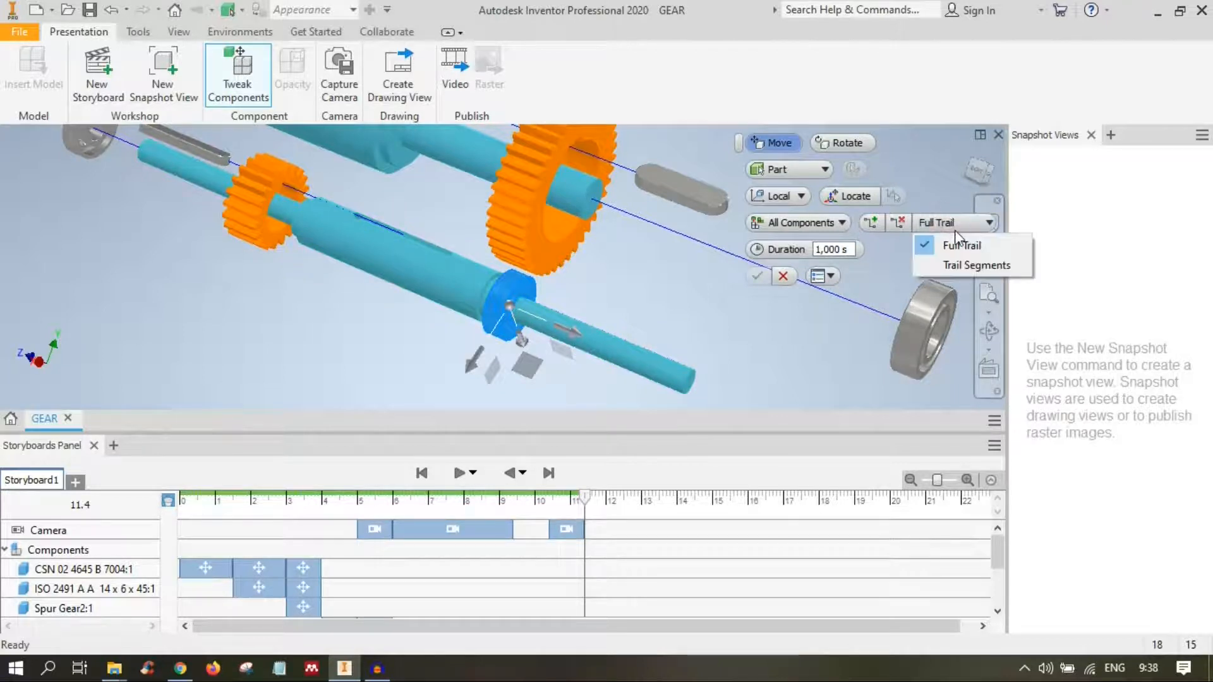
click(897, 226)
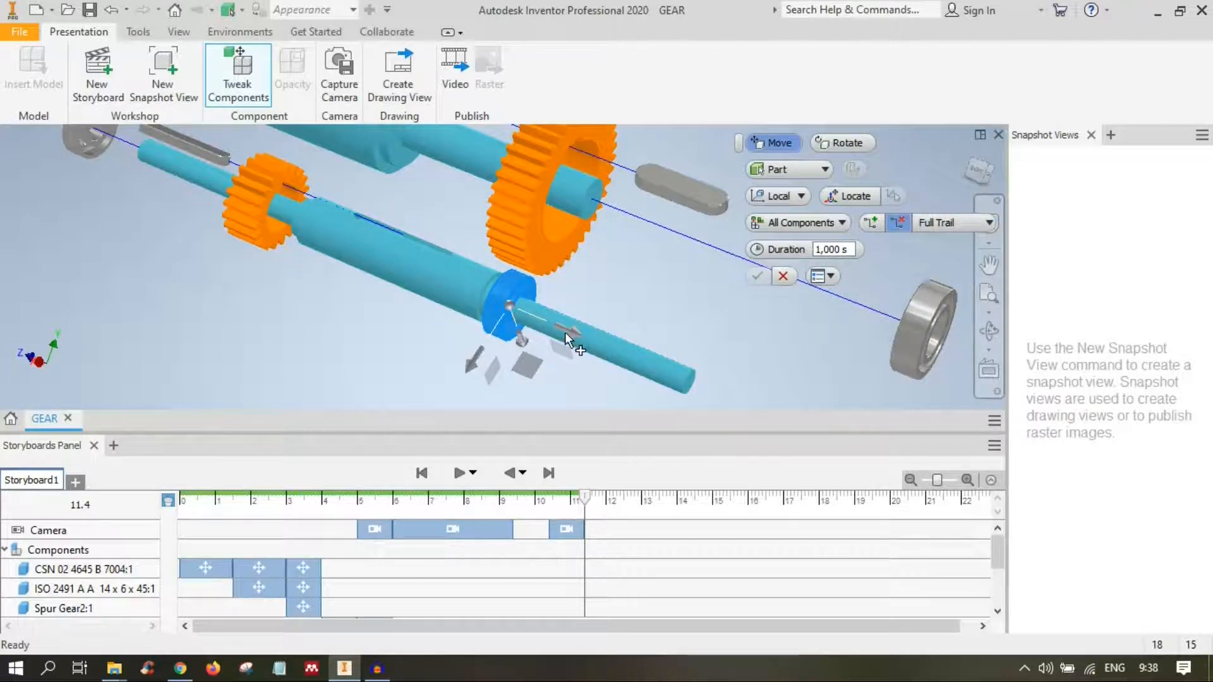
drag(565, 331, 794, 414)
middle_drag(836, 345, 755, 281)
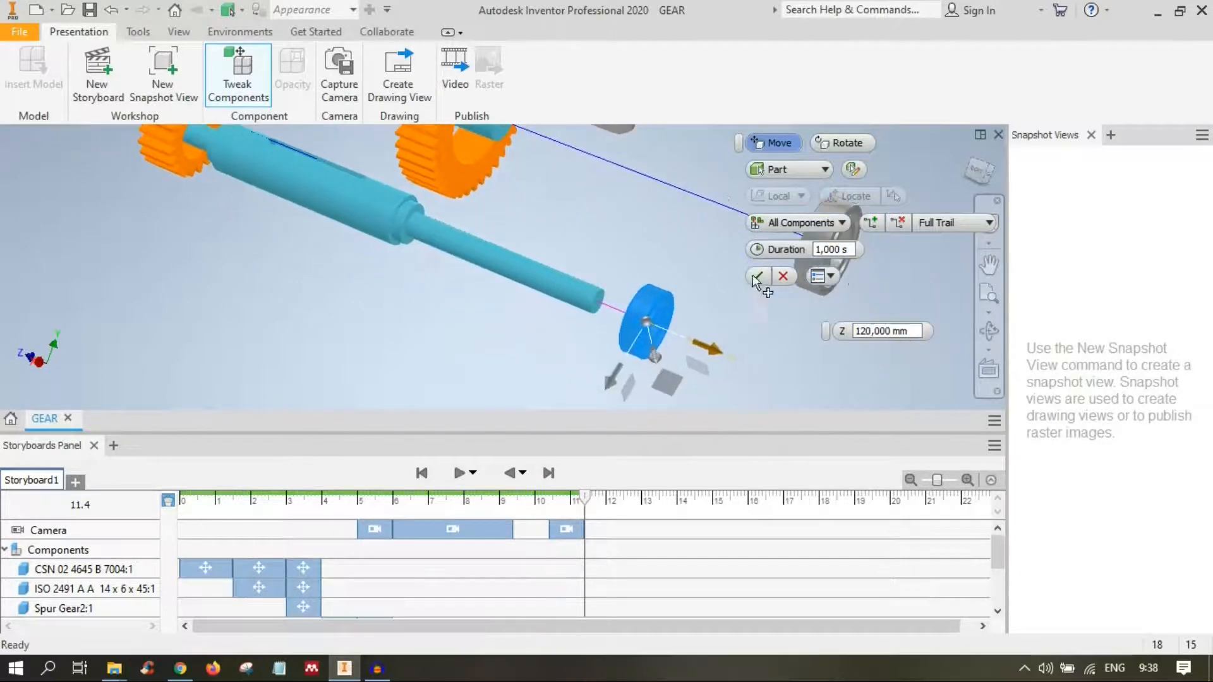
- Try Trail Segments for the bearing's tweak, return to Full Trail and finish the tweak
click(937, 223)
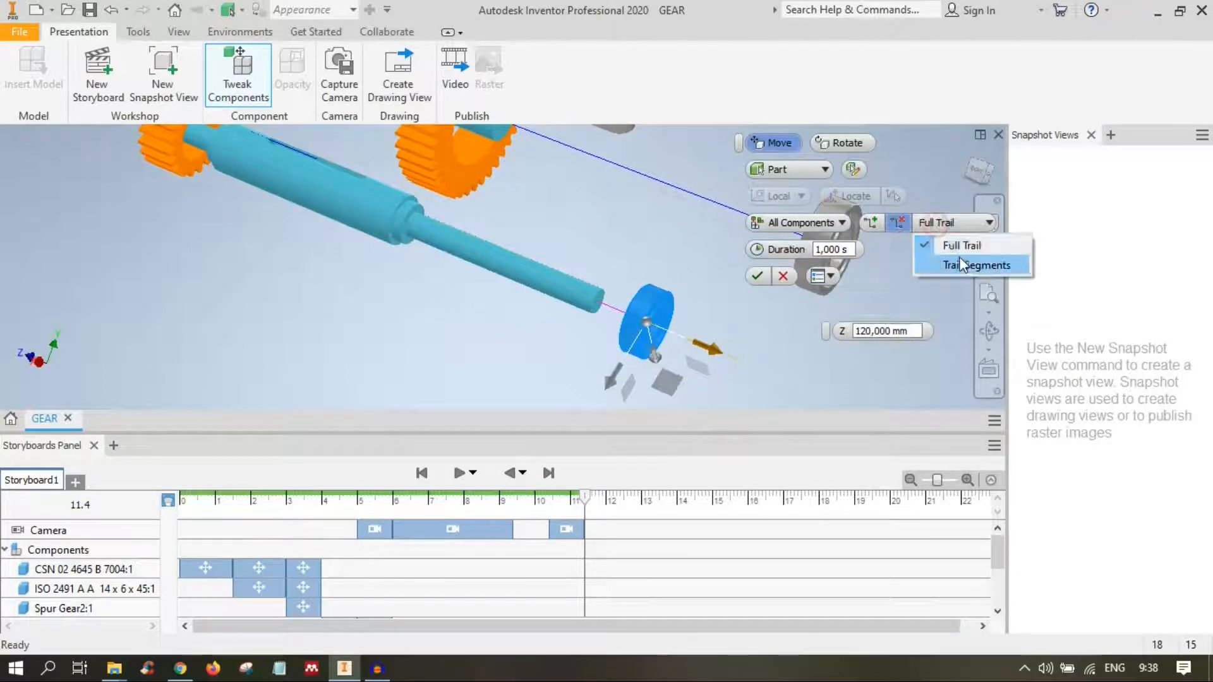
click(962, 262)
click(959, 222)
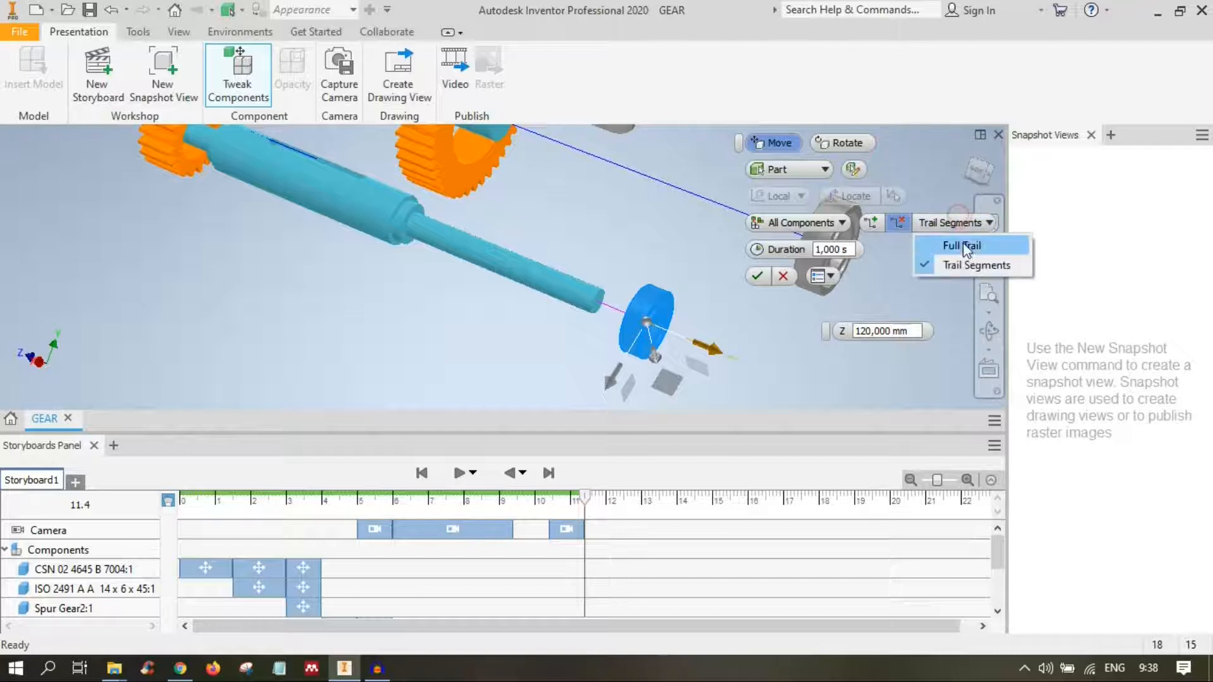
click(932, 244)
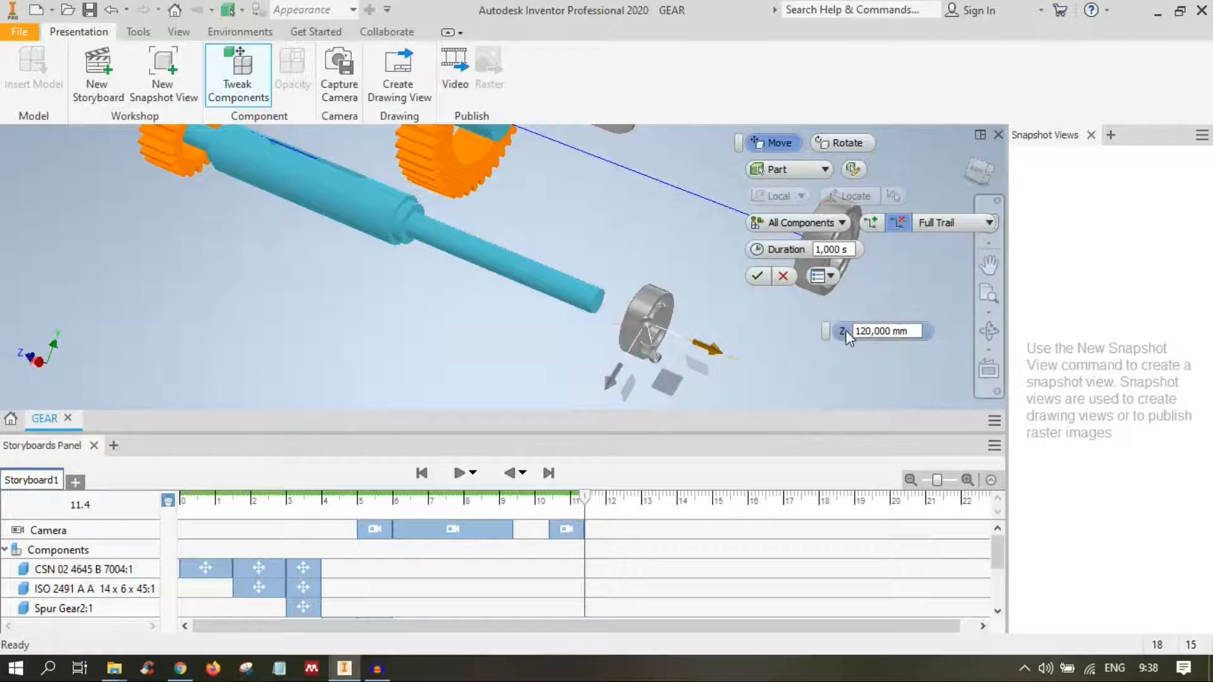
click(929, 223)
click(938, 246)
click(871, 225)
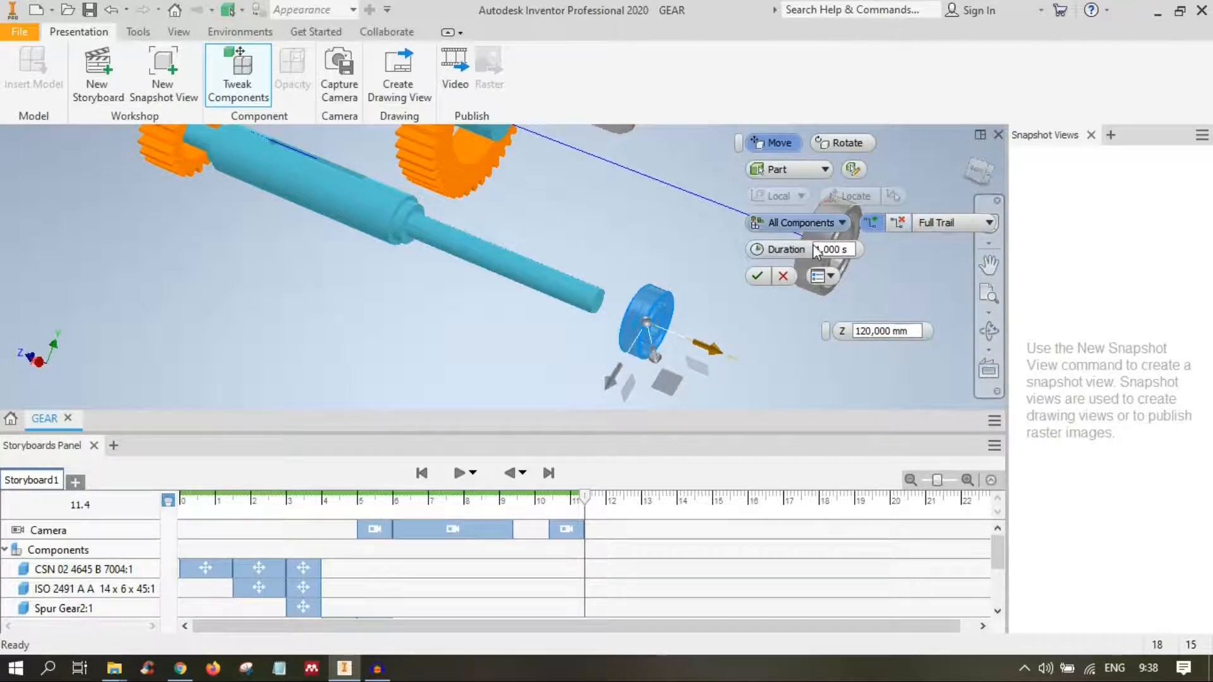
click(757, 276)
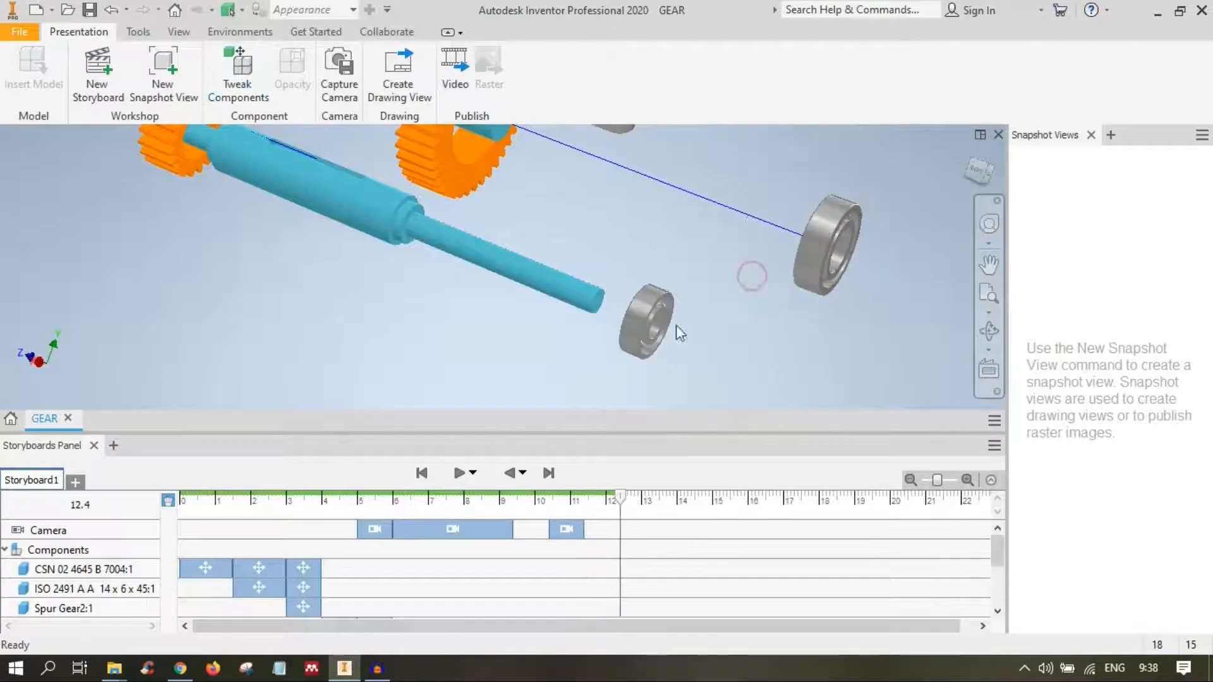
- Inspect the exploded assembly, play the storyboard from the start and examine the movement actions of the lower shaft's components
scroll(685, 349, up, 5)
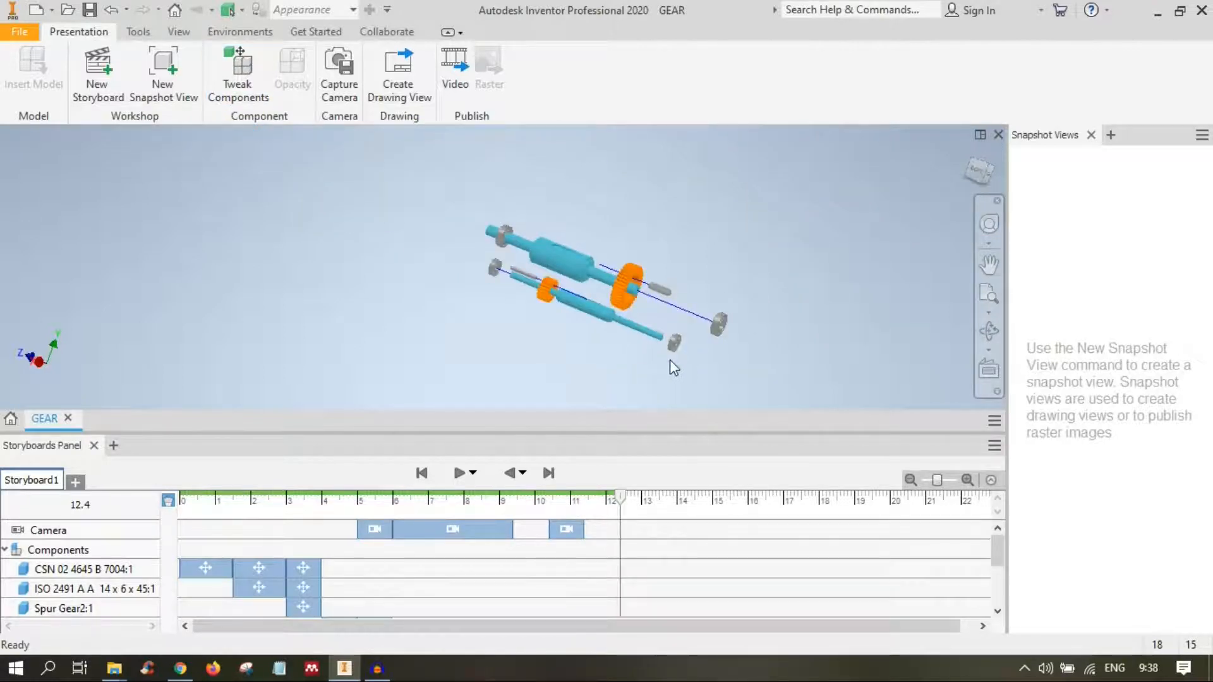
scroll(670, 361, down, 4)
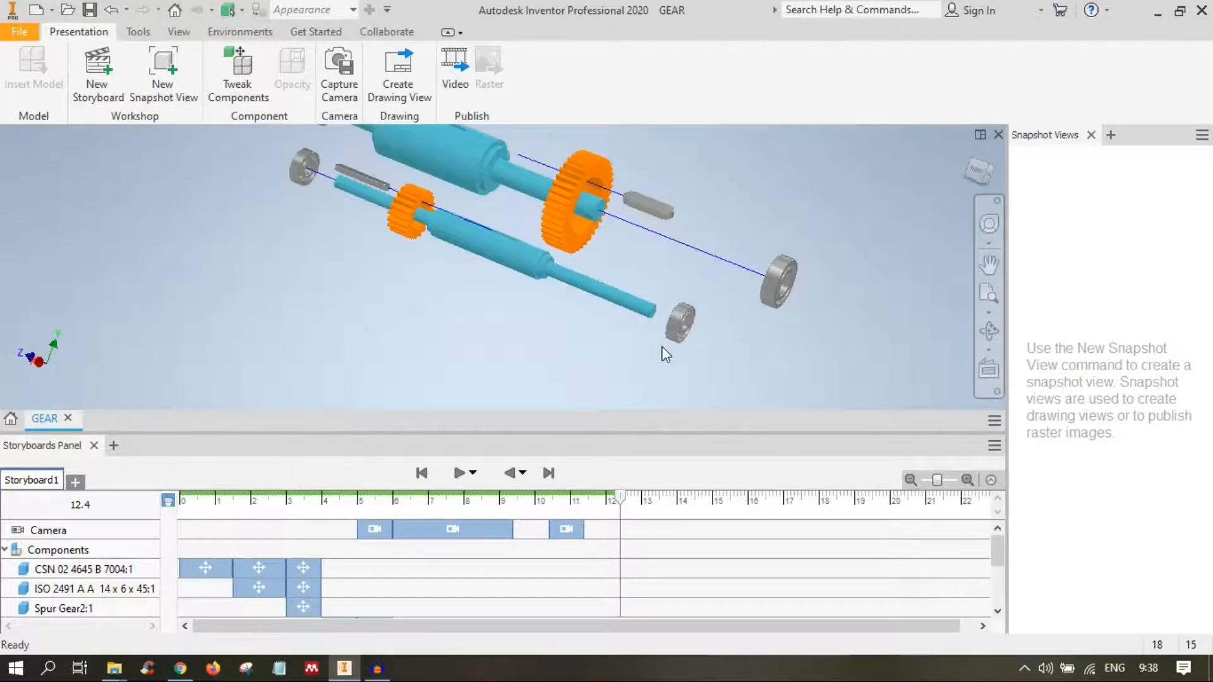
shift+middle_drag(661, 354, 732, 372)
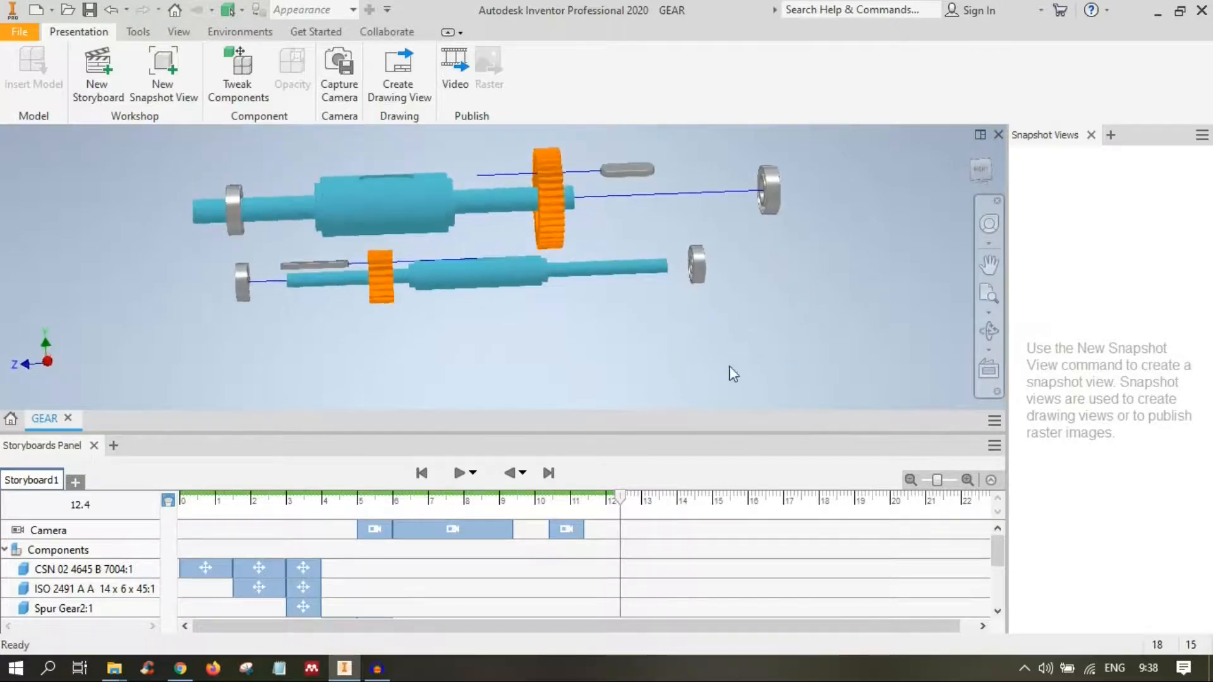
click(621, 497)
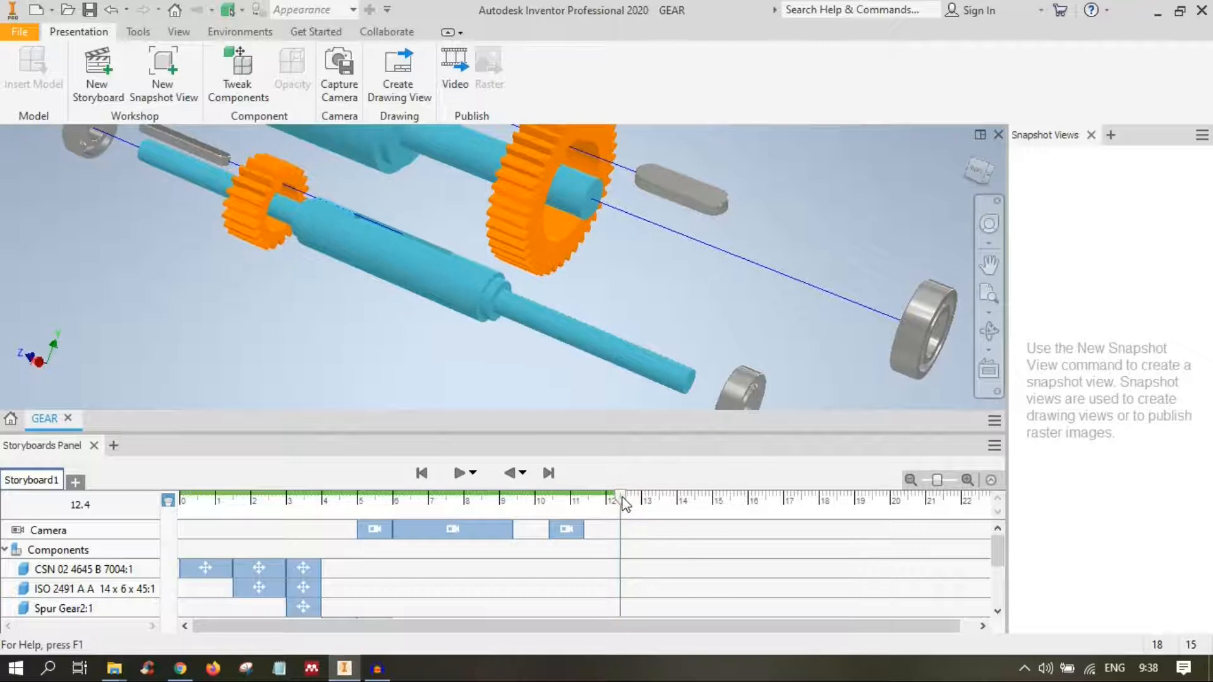
click(422, 473)
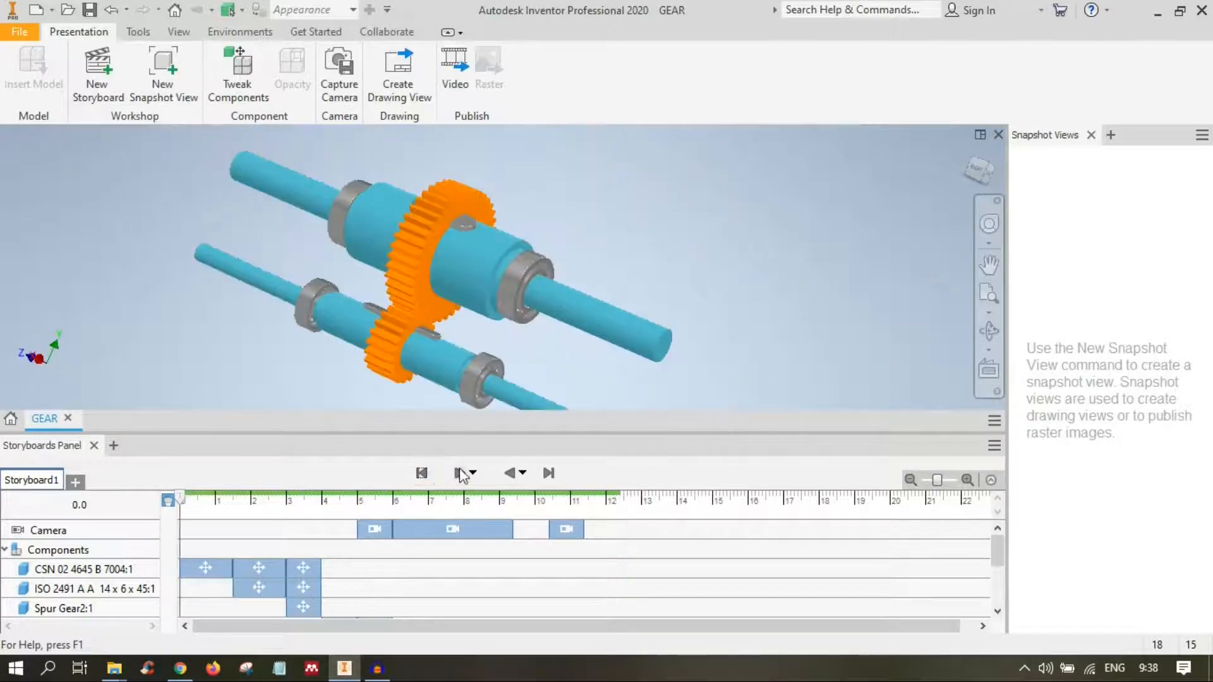
click(460, 474)
scroll(524, 570, down, 5)
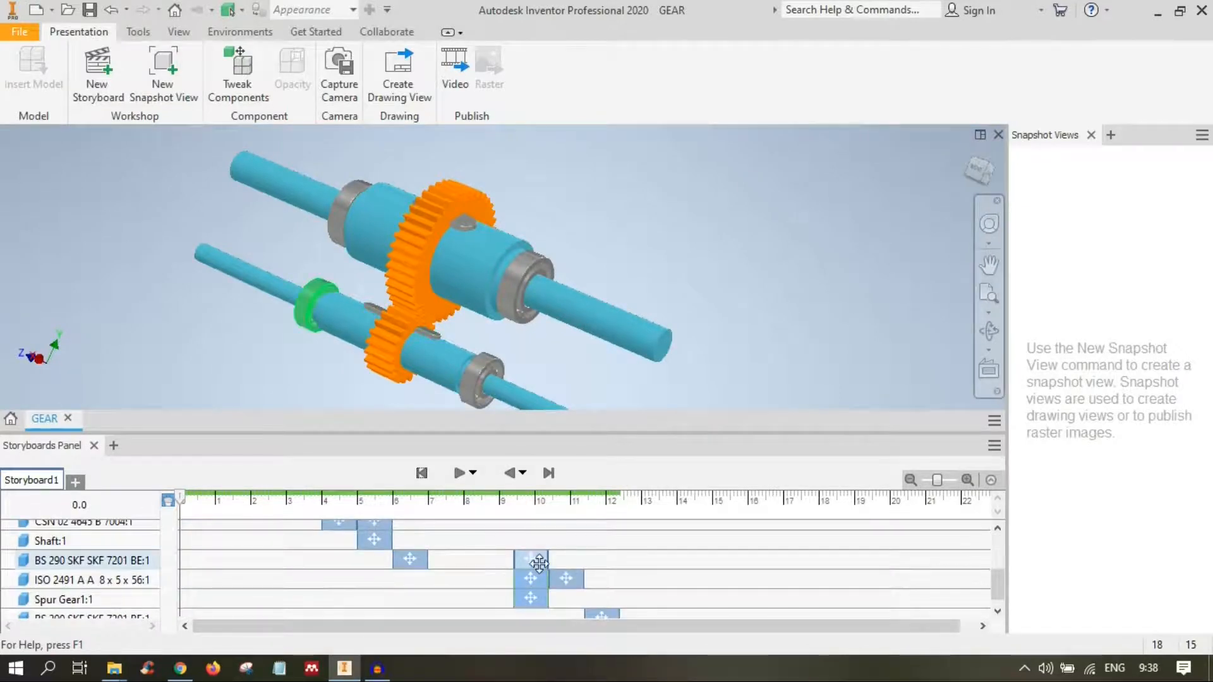
scroll(531, 554, down, 1)
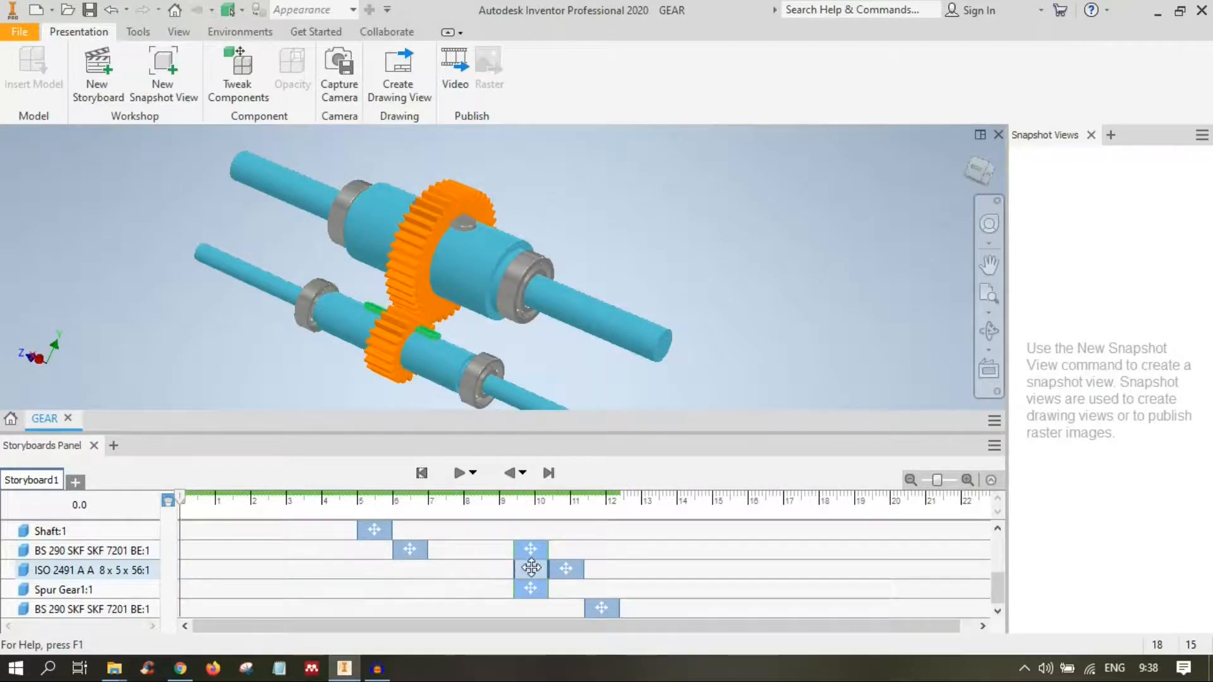
- Move the lower shaft's bearing, key and spur gear actions together to start at 7 s, and the last bearing's action to 9 s
click(530, 547)
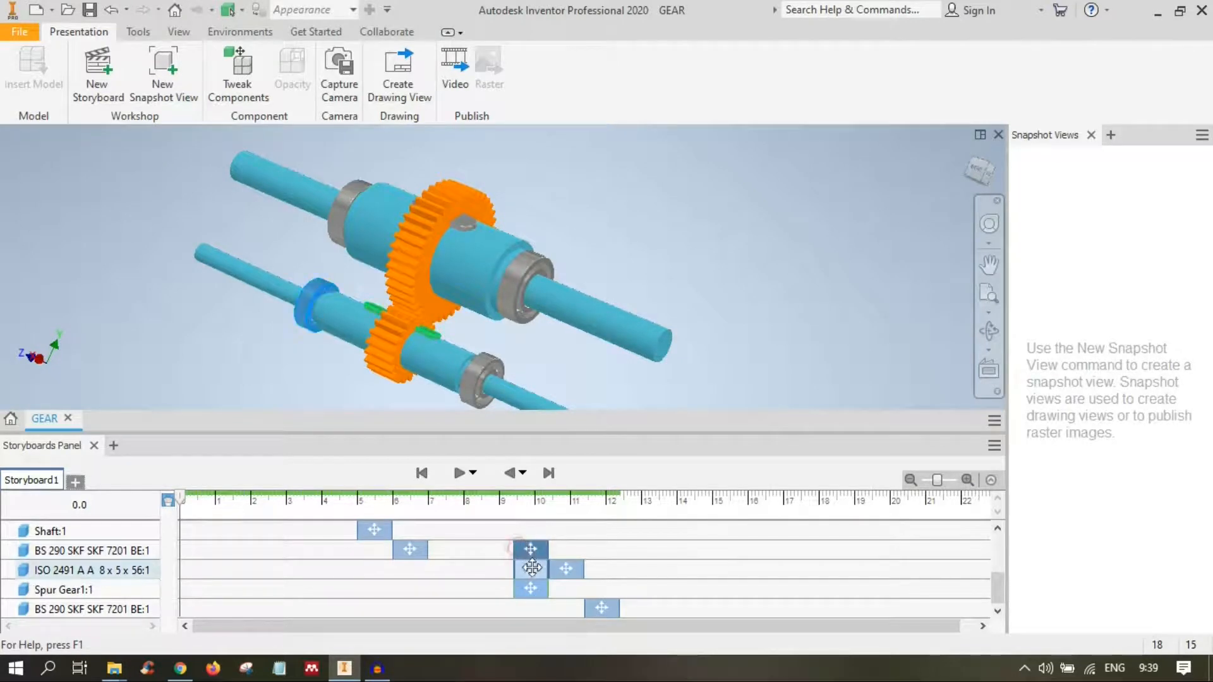
ctrl+click(533, 570)
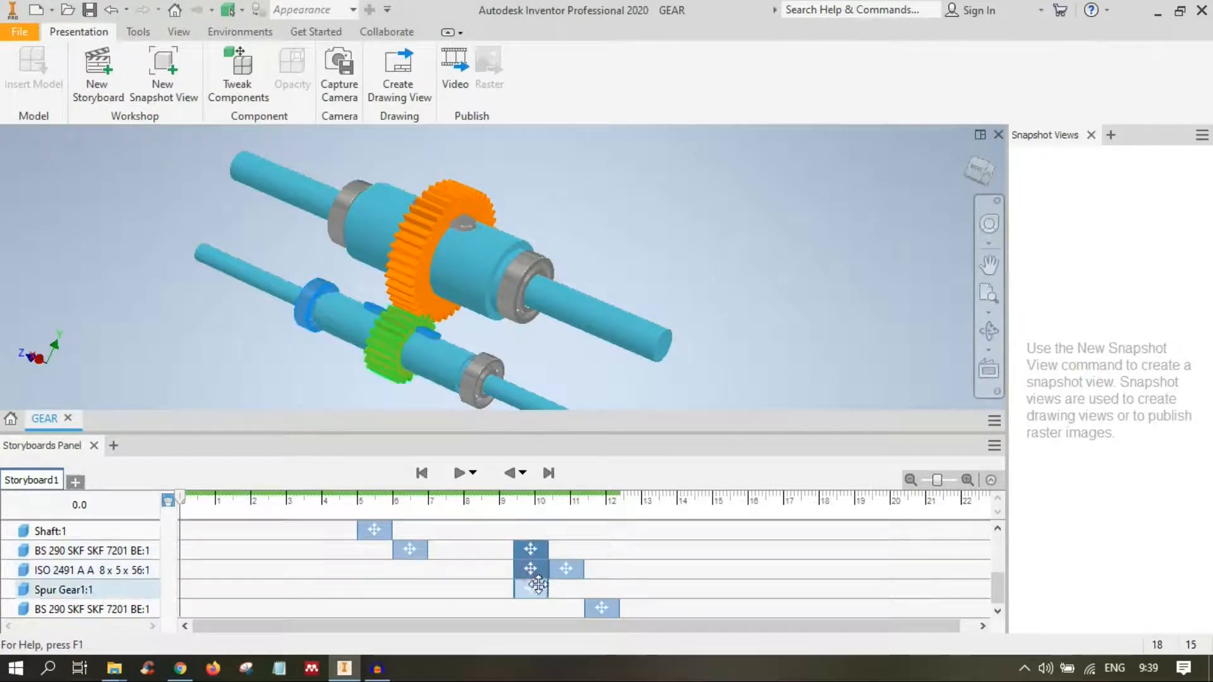
ctrl+click(538, 591)
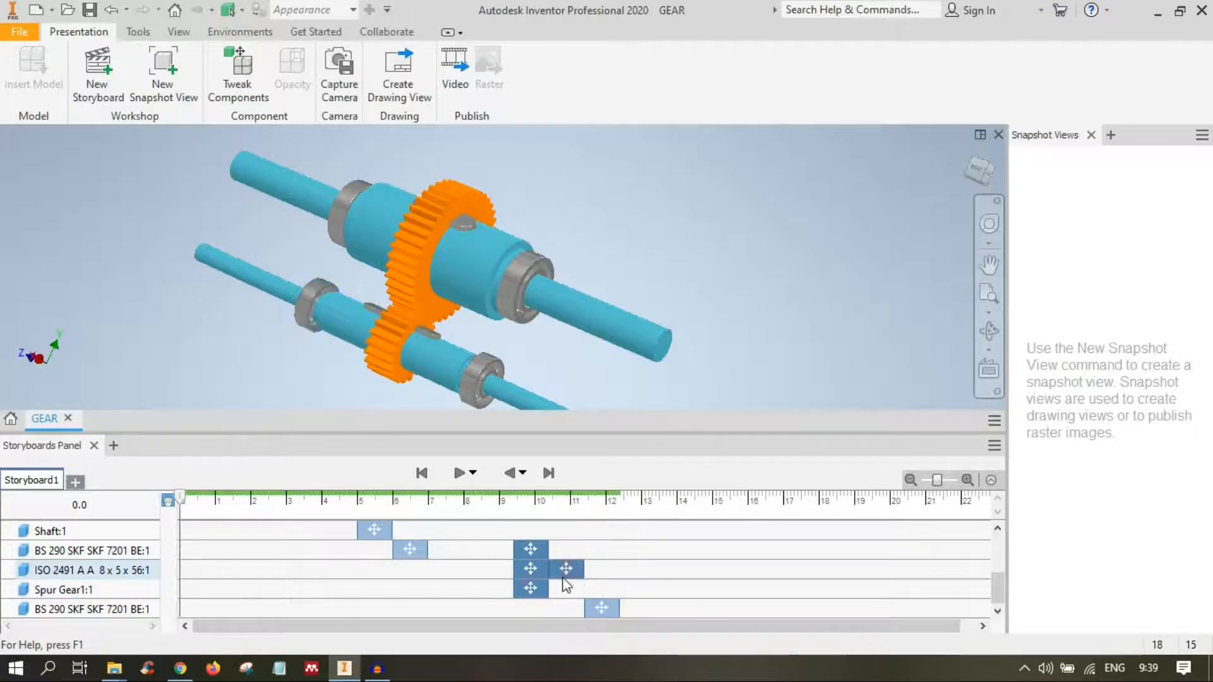
drag(550, 570, 457, 570)
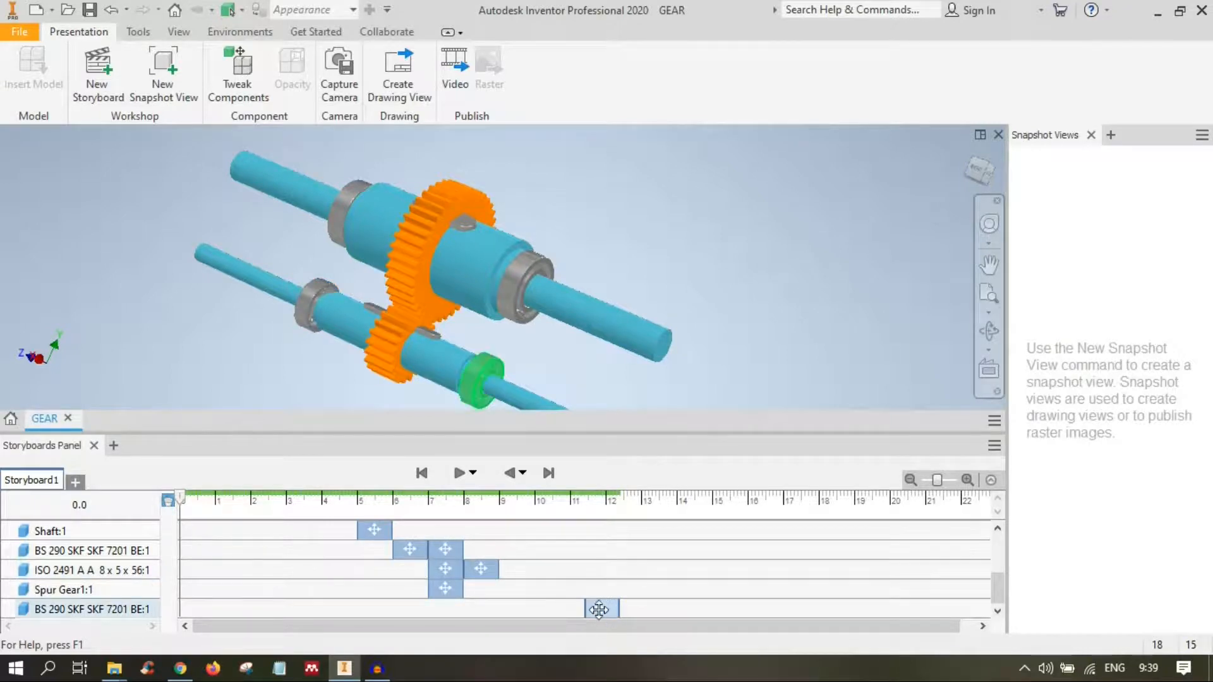
drag(598, 609, 511, 605)
- Extend the third camera action to span about 9.4 s to 12.6 s and make the first one start at about 3.6 s
scroll(593, 568, up, 5)
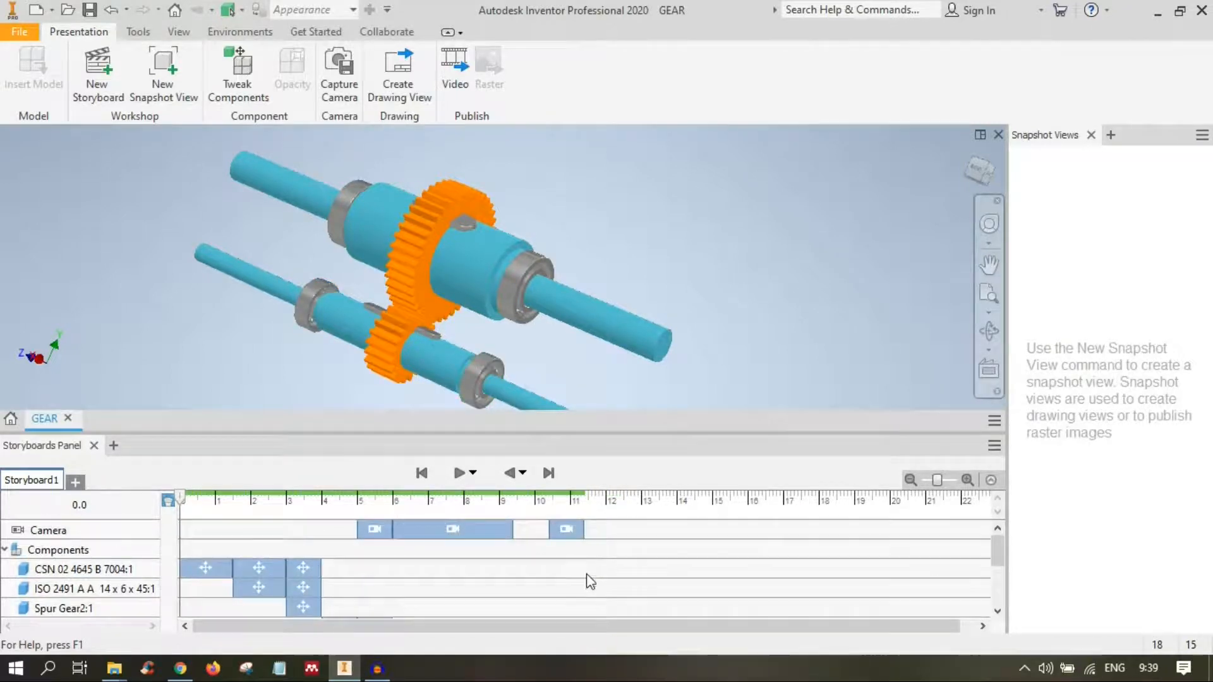
click(567, 534)
mouse_move(569, 534)
mouse_down()
mouse_move(538, 531)
mouse_move(633, 528)
mouse_move(583, 531)
mouse_up()
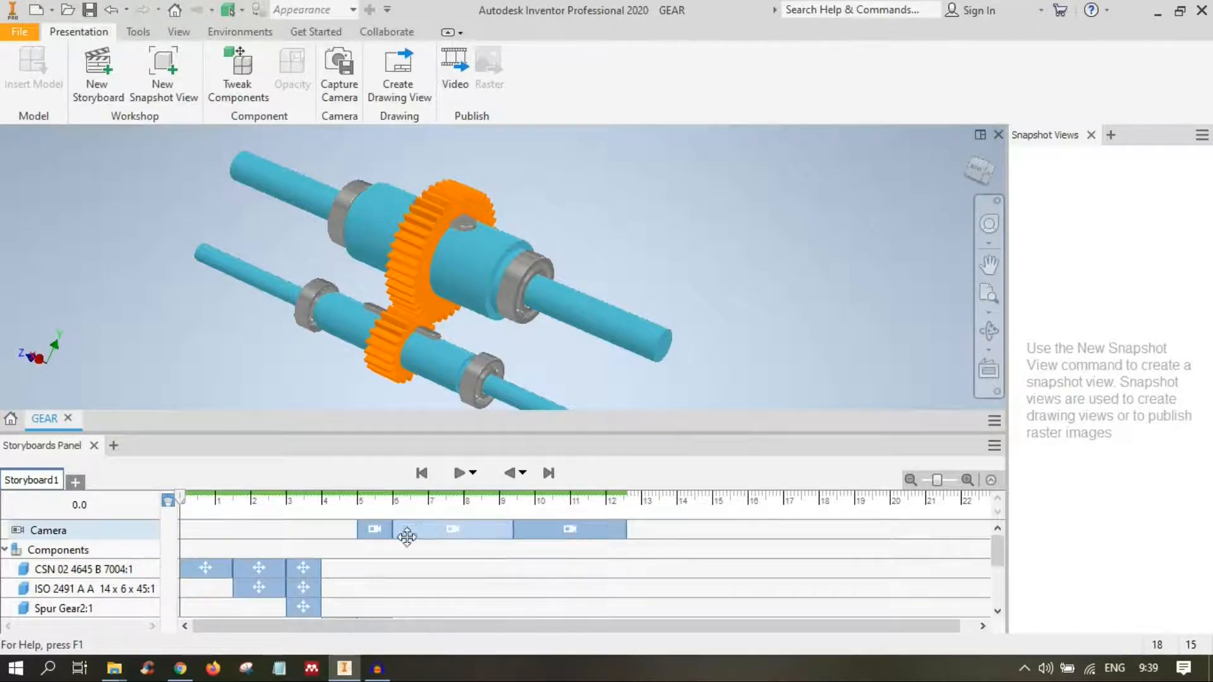
click(377, 532)
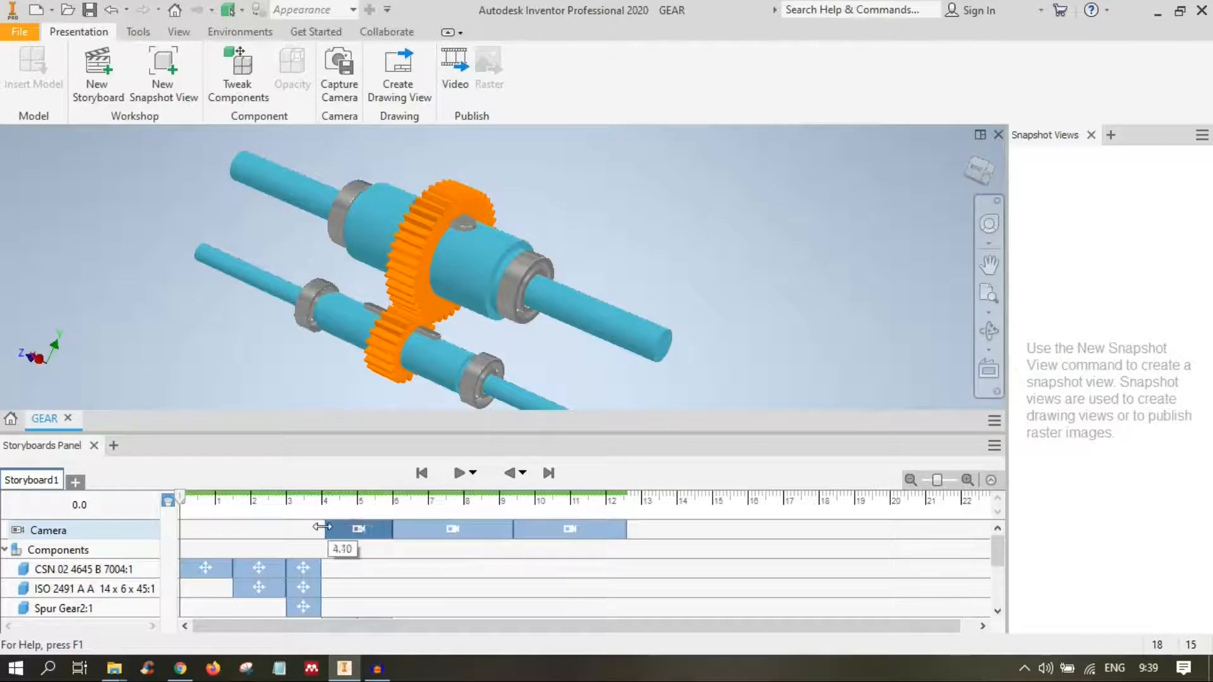
drag(307, 526, 307, 526)
click(292, 526)
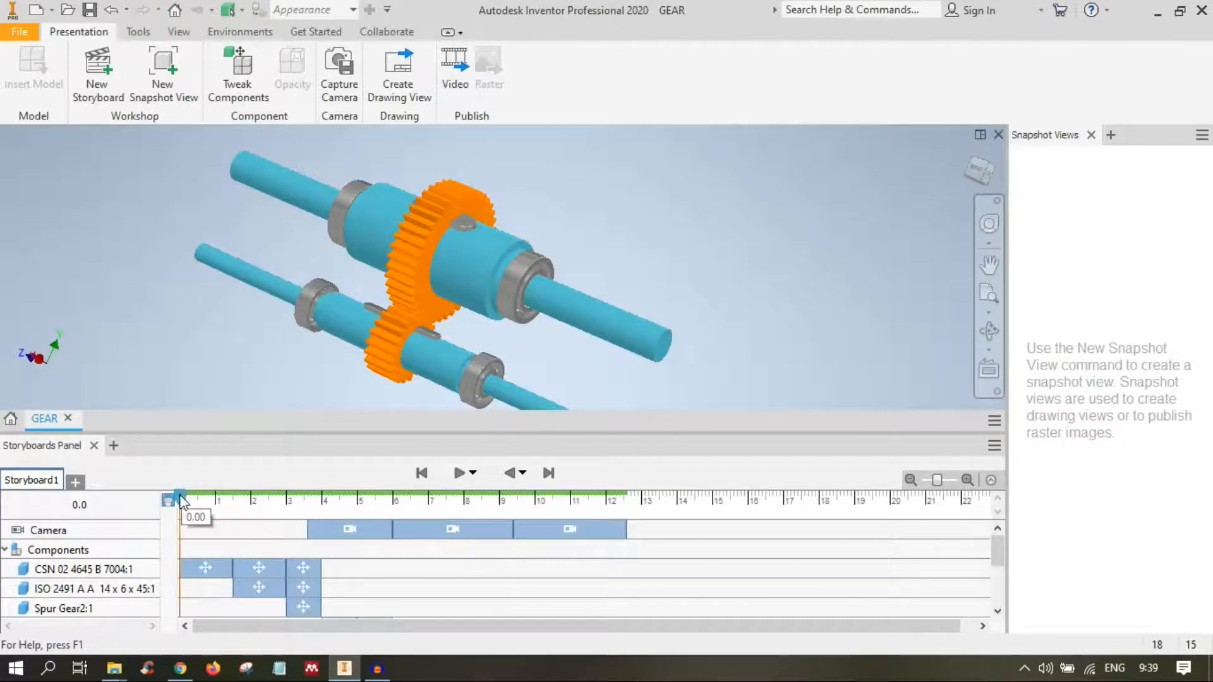
- Play the storyboard from the start to check the adjusted camera timing
drag(181, 502, 181, 502)
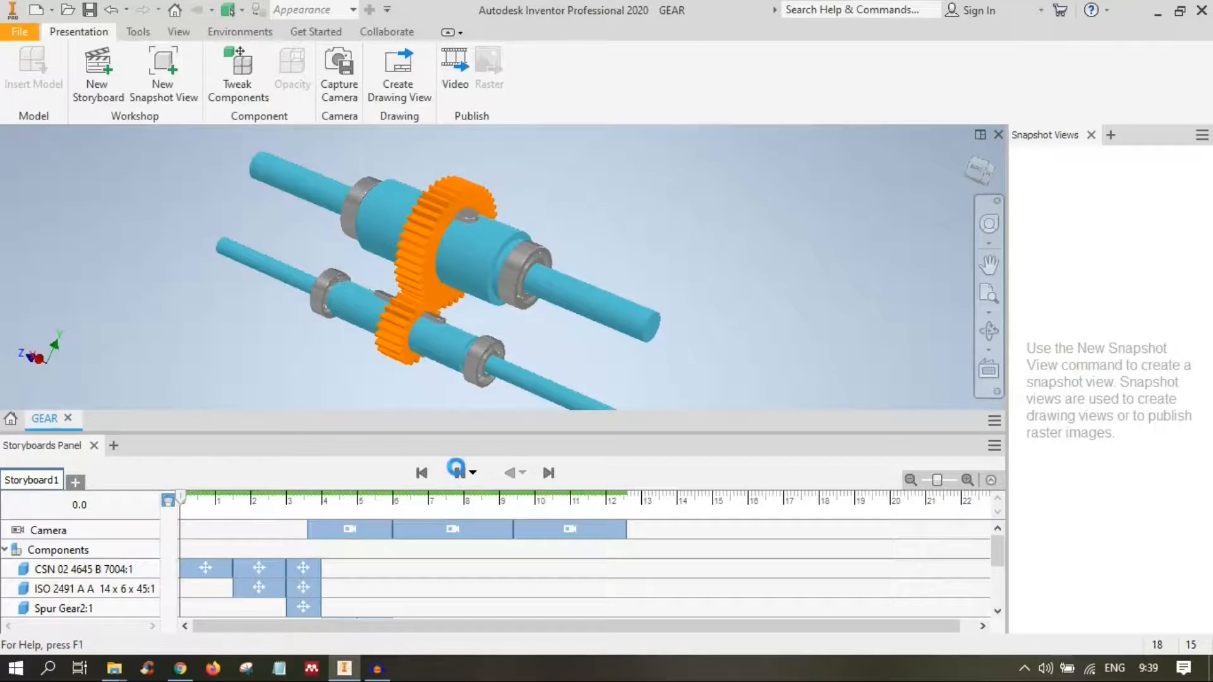
click(456, 471)
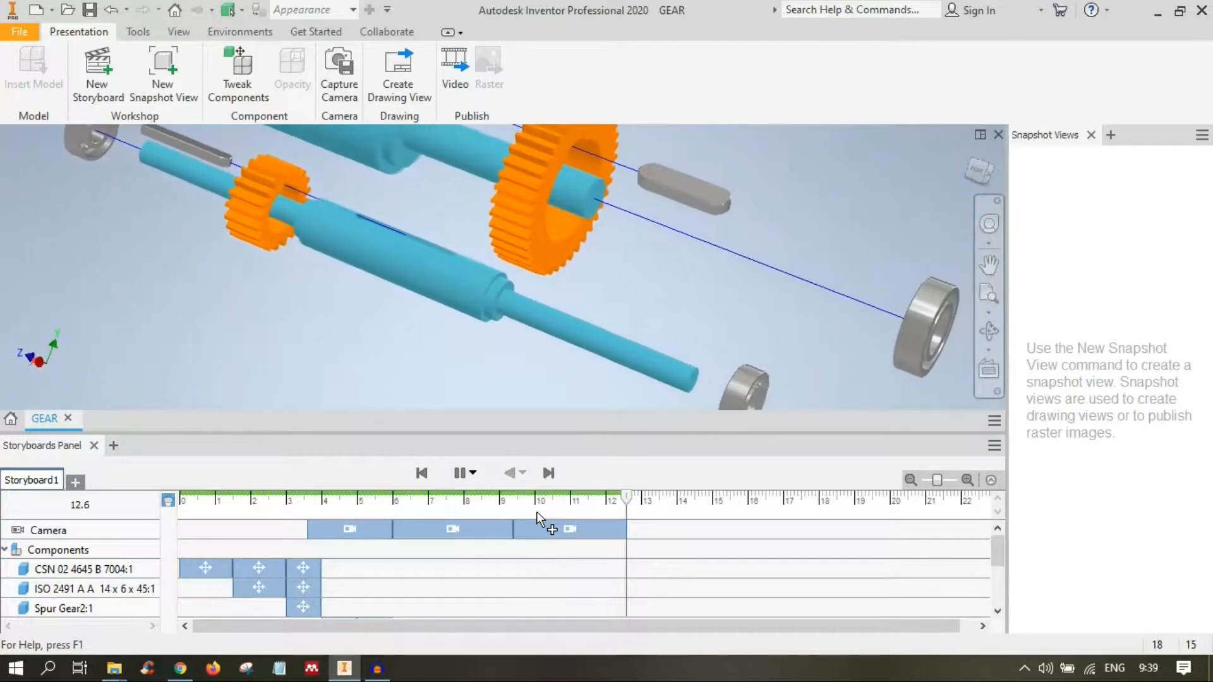
click(566, 524)
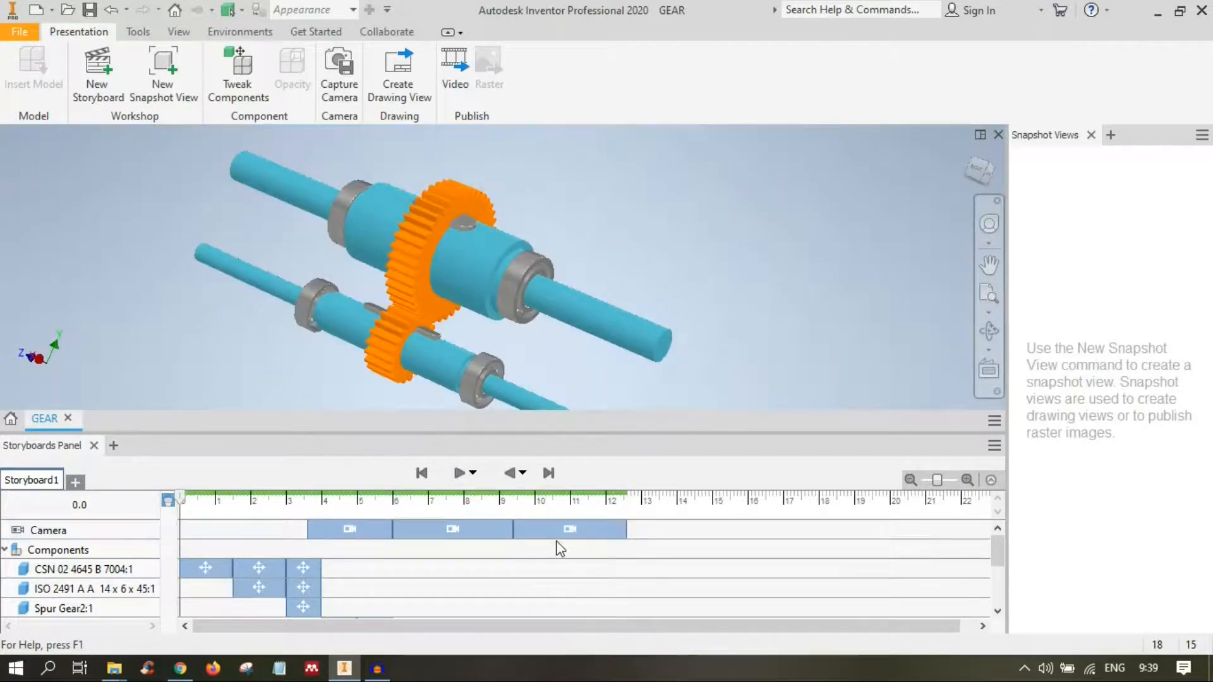
- Shift the lower shaft's component actions so the key's first movement starts at about 7.9 s, after the spur gear's movement
scroll(550, 610, down, 2)
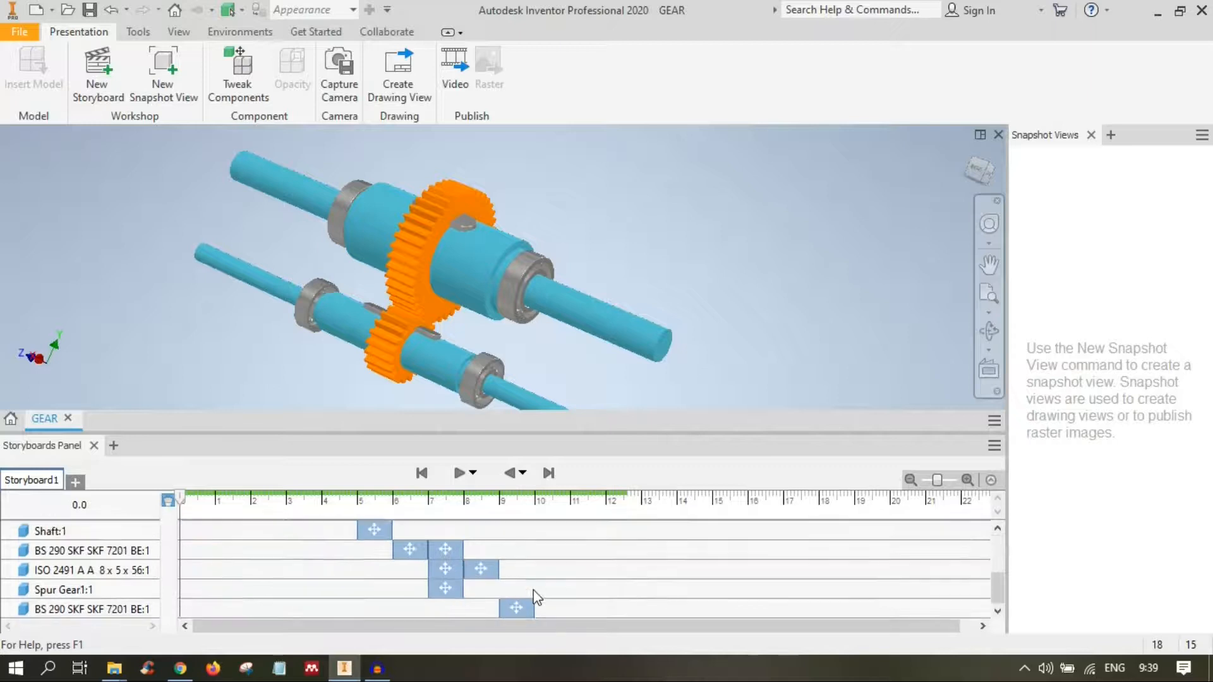
scroll(532, 589, up, 1)
scroll(517, 590, down, 1)
click(520, 603)
click(446, 587)
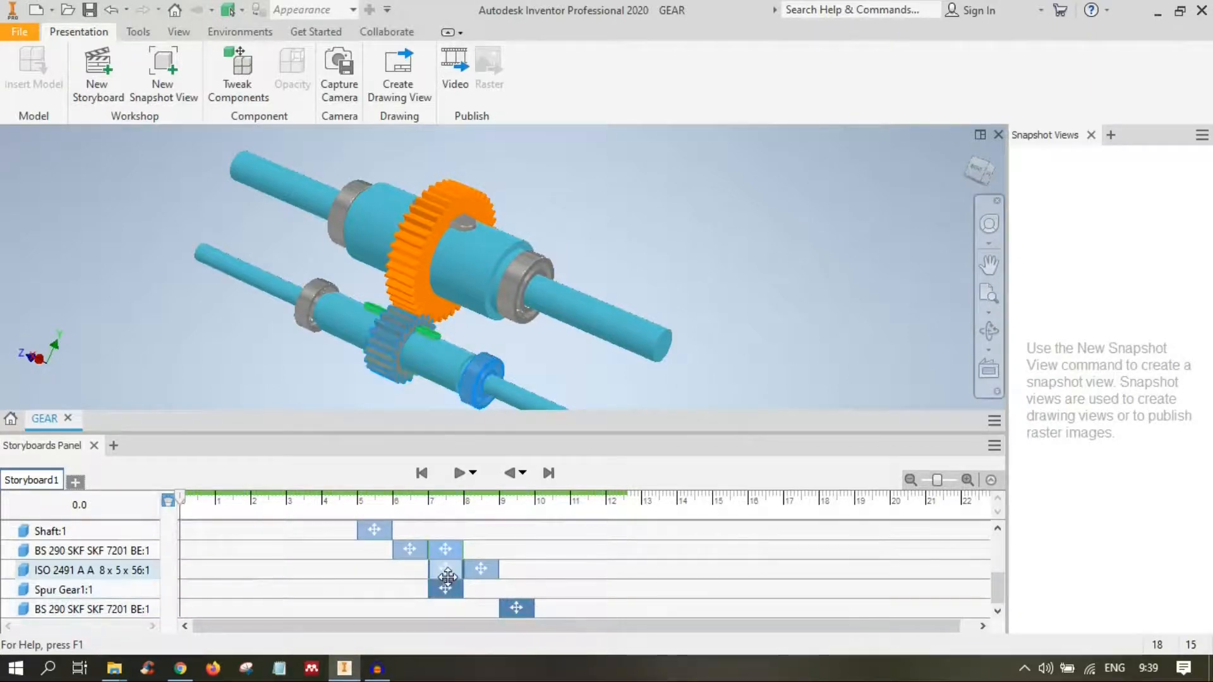
click(478, 573)
drag(409, 553, 482, 570)
click(598, 572)
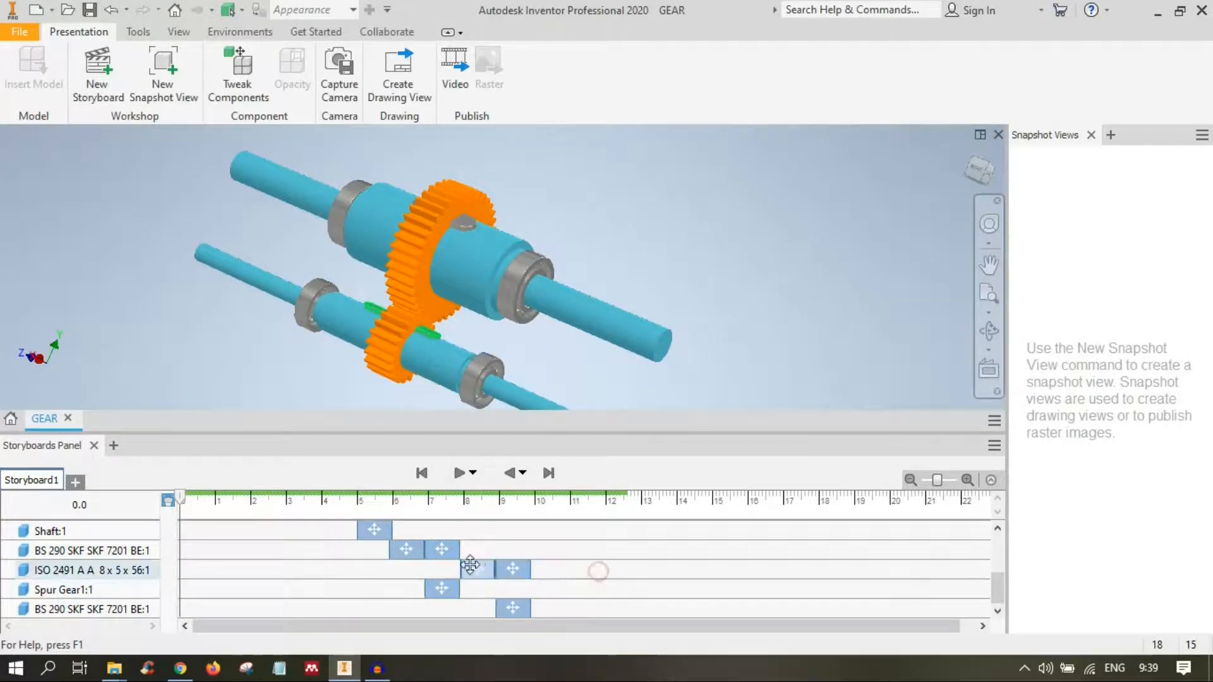
- Move the lower shaft key's second movement action to start at about 9 s
click(473, 569)
click(528, 570)
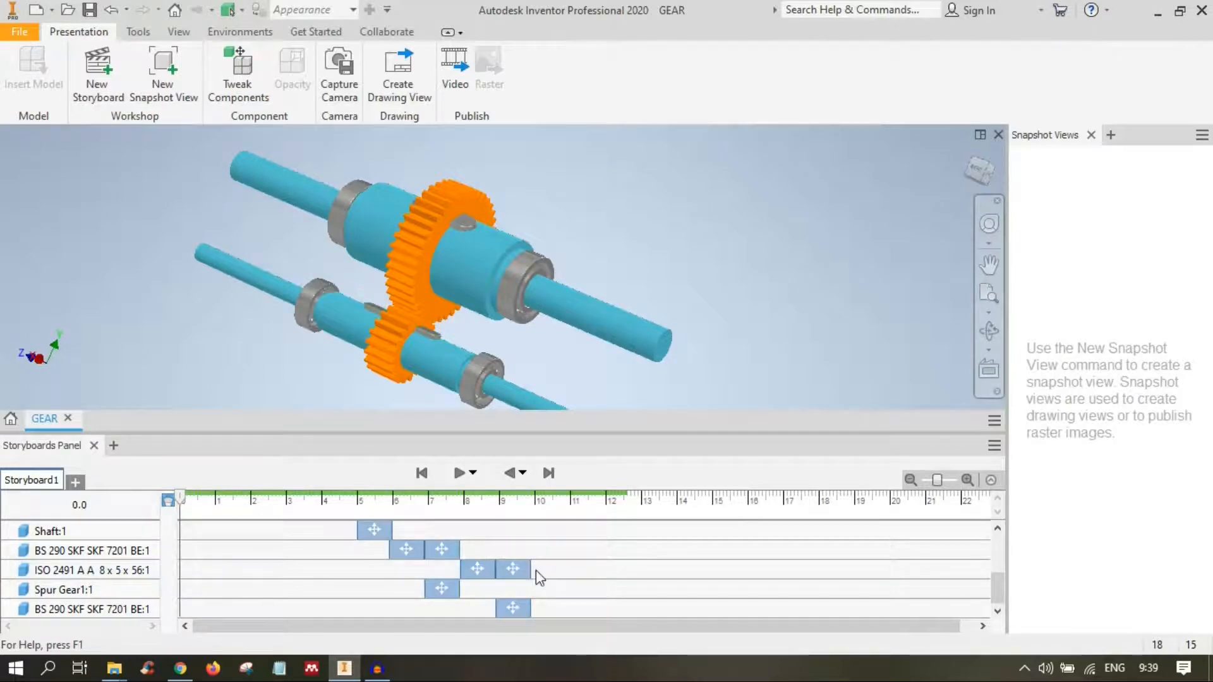
drag(529, 570, 517, 569)
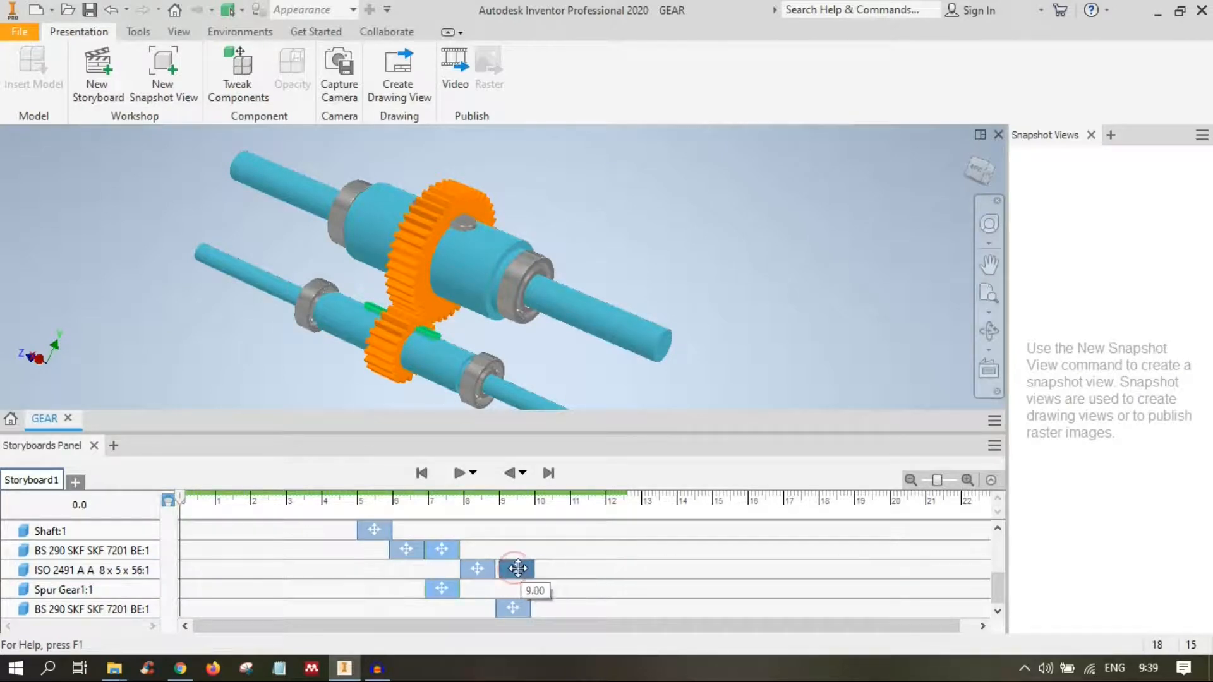
- Delay the third camera action to about 9.9 s and the second to about 6.2 s, and play the storyboard
scroll(514, 564, up, 5)
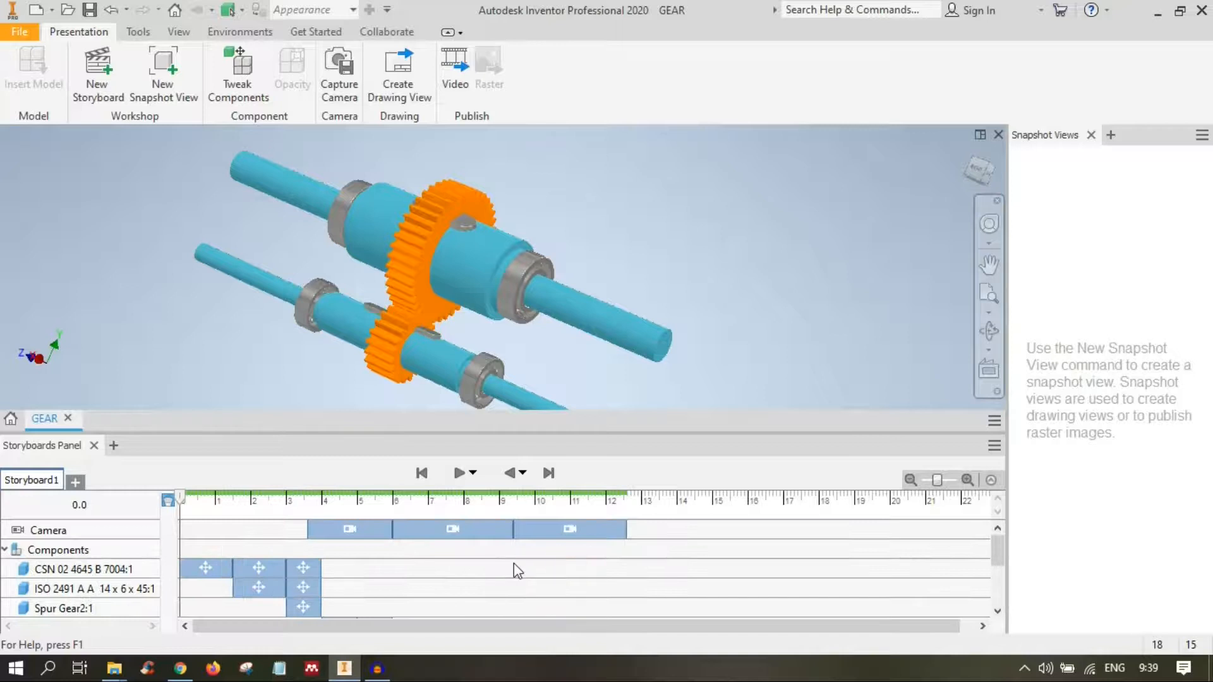
click(465, 530)
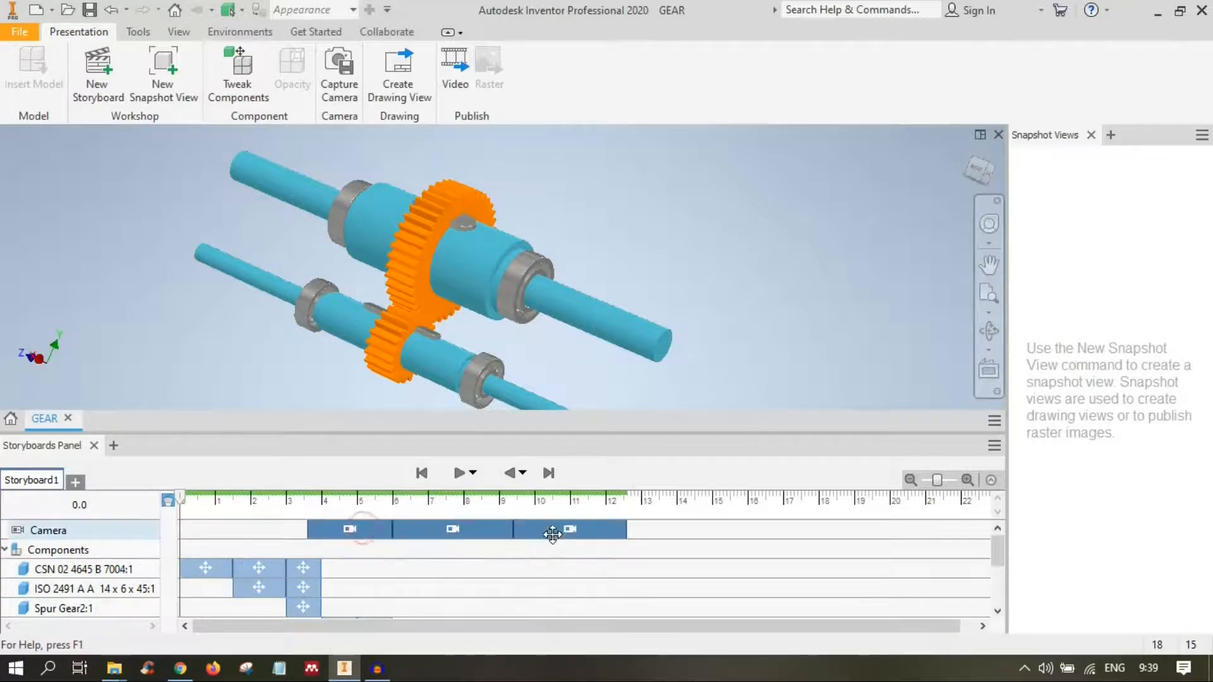
click(565, 550)
drag(574, 527, 592, 528)
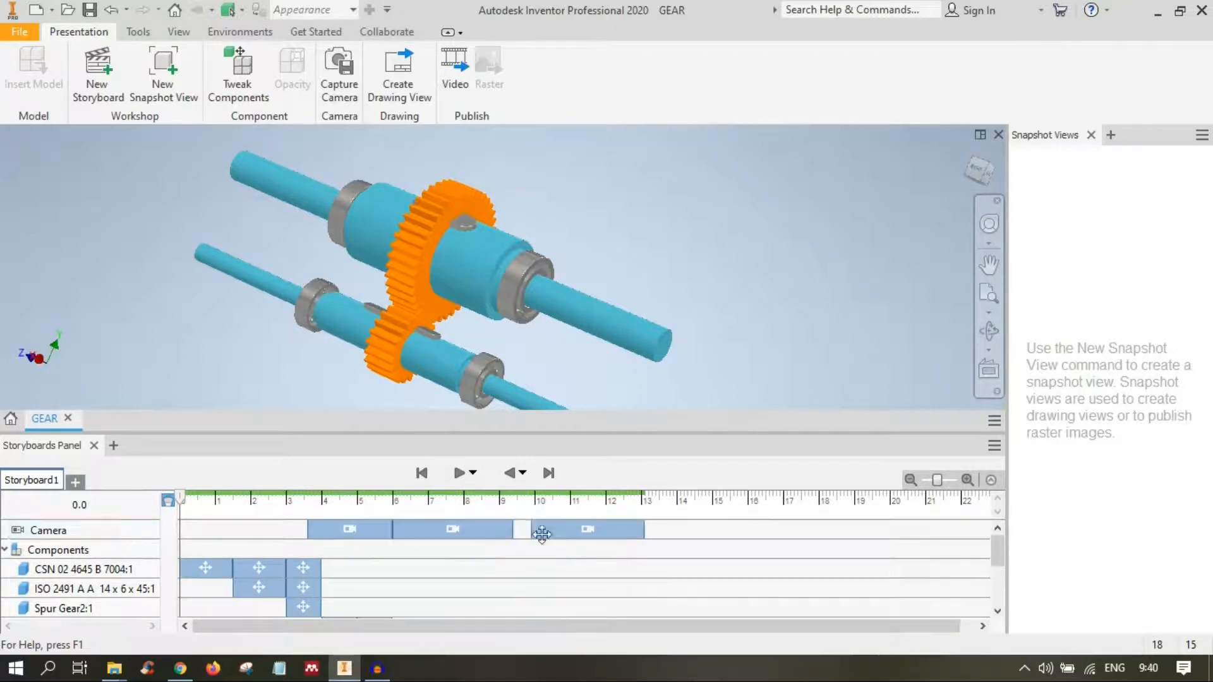
drag(468, 530, 475, 531)
click(604, 626)
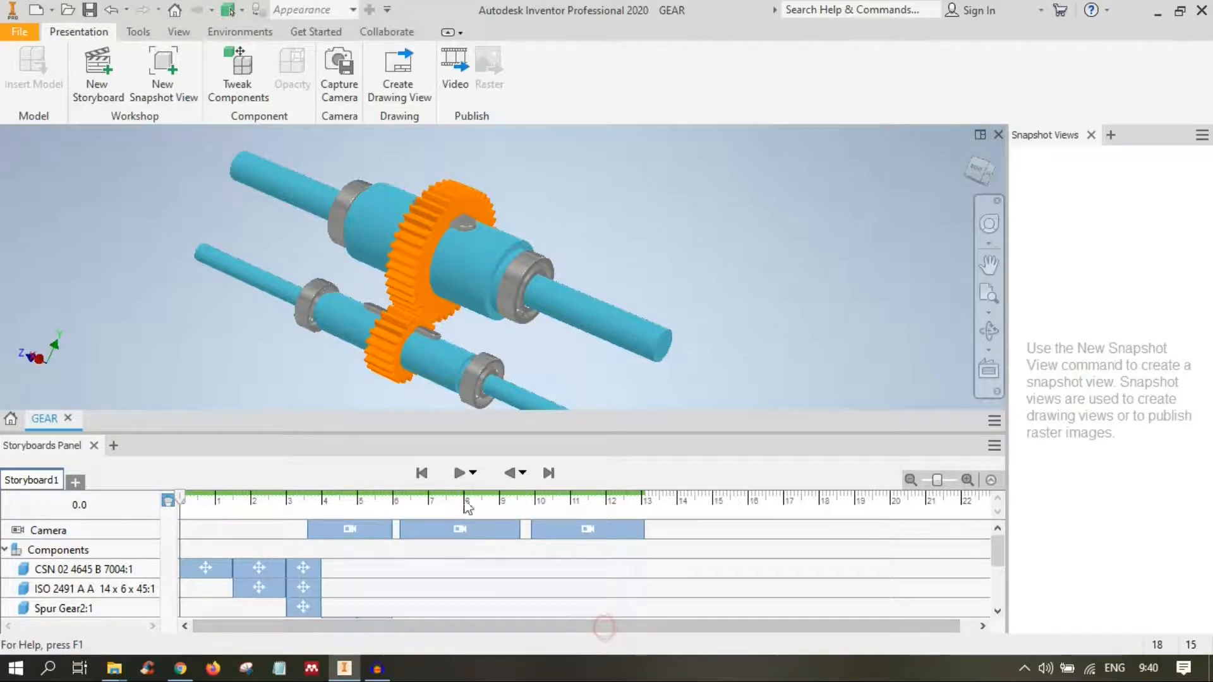
click(459, 474)
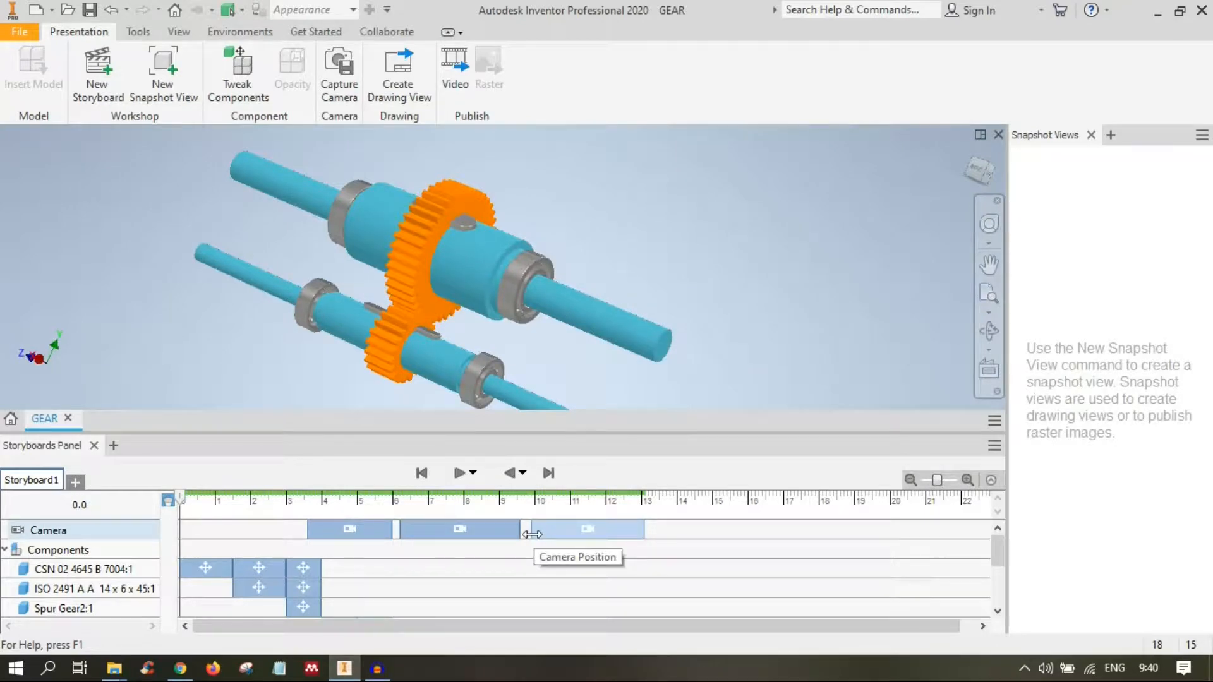
- Retime the three camera actions to start at about 3 s, 6.5 s and 10.4 s, keeping the first one's end time
drag(608, 532, 625, 533)
drag(459, 534, 463, 534)
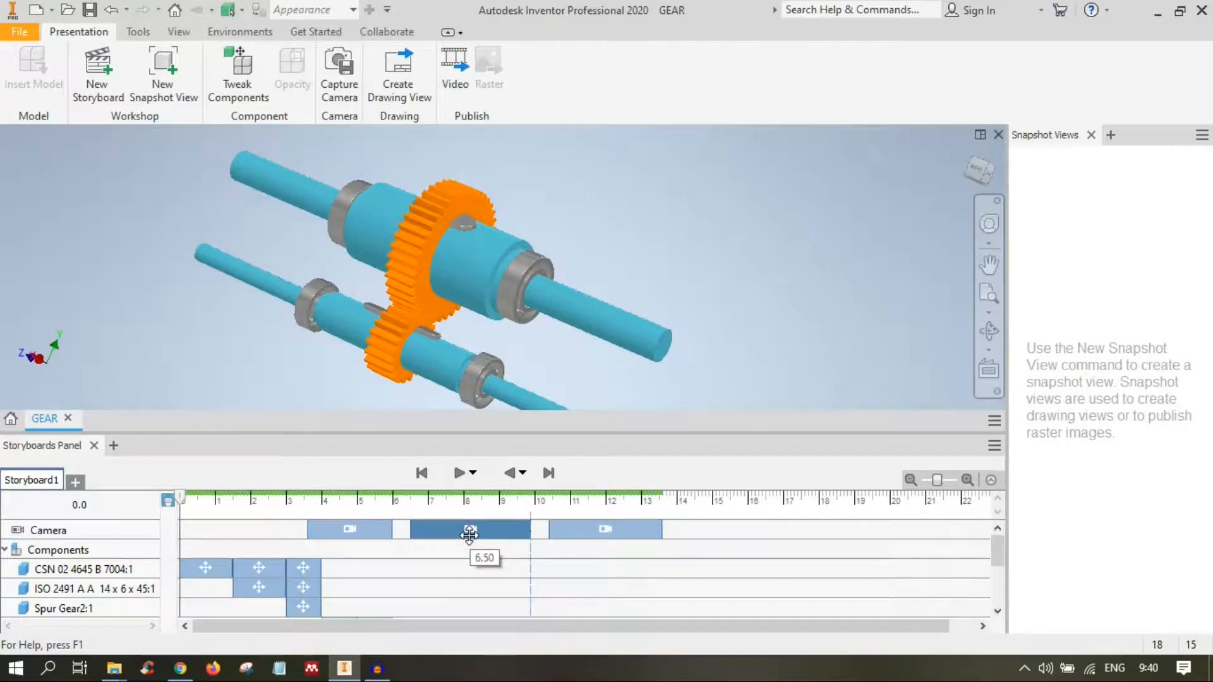
drag(464, 535, 464, 535)
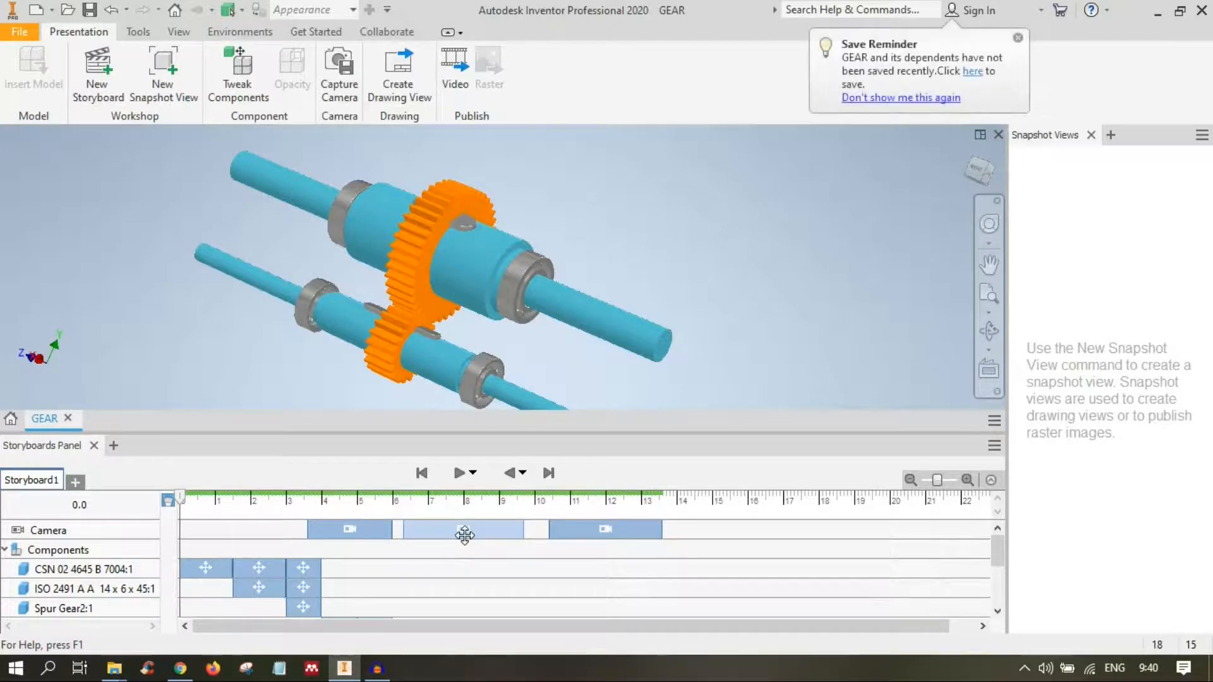
drag(464, 535, 472, 535)
click(373, 529)
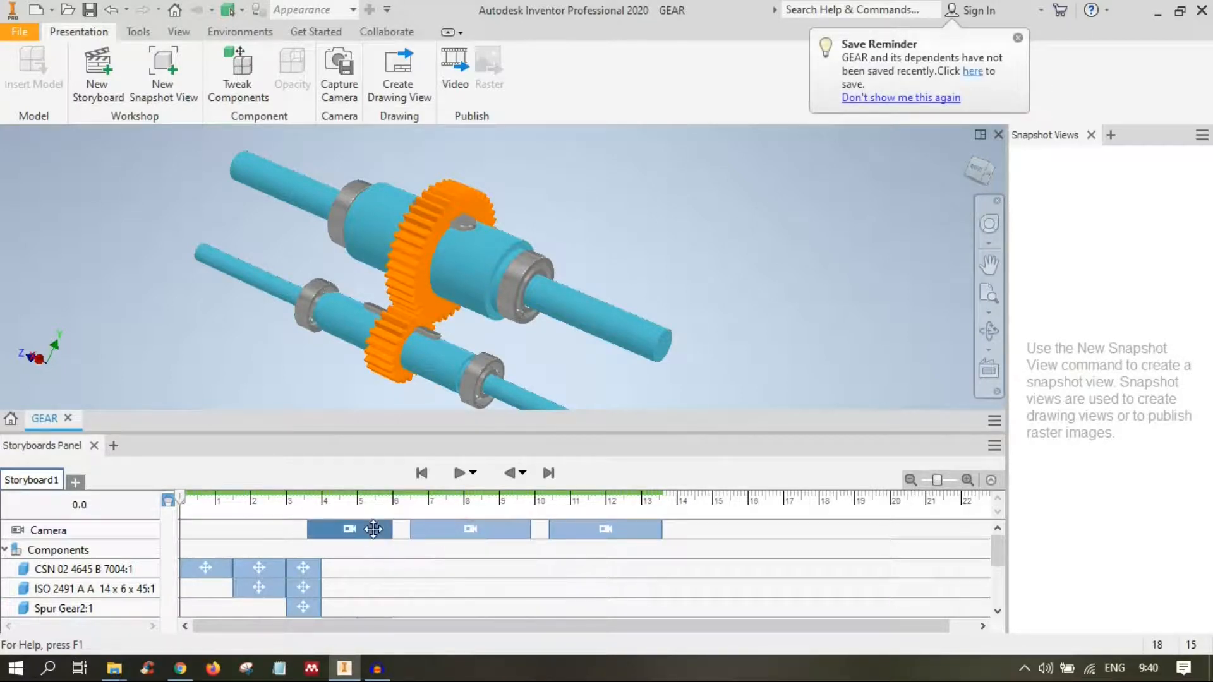
drag(290, 528, 286, 528)
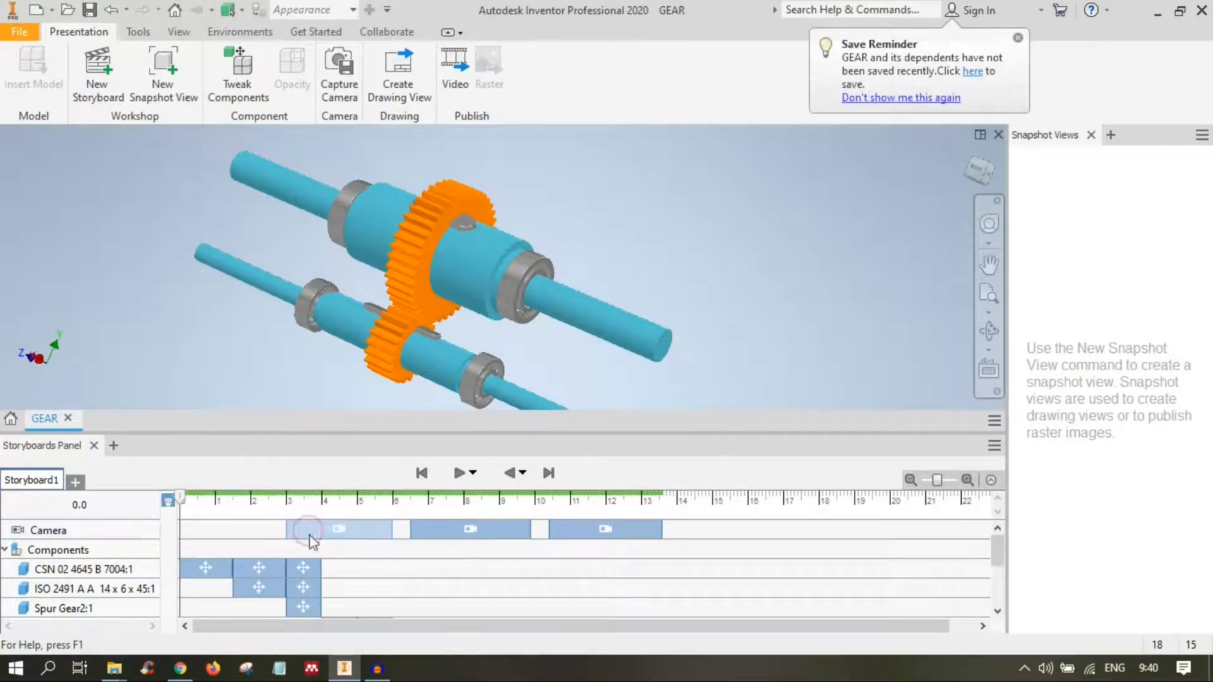
- Shift all three camera actions together about 0.7 s later and play the storyboard through to its end
ctrl+click(444, 528)
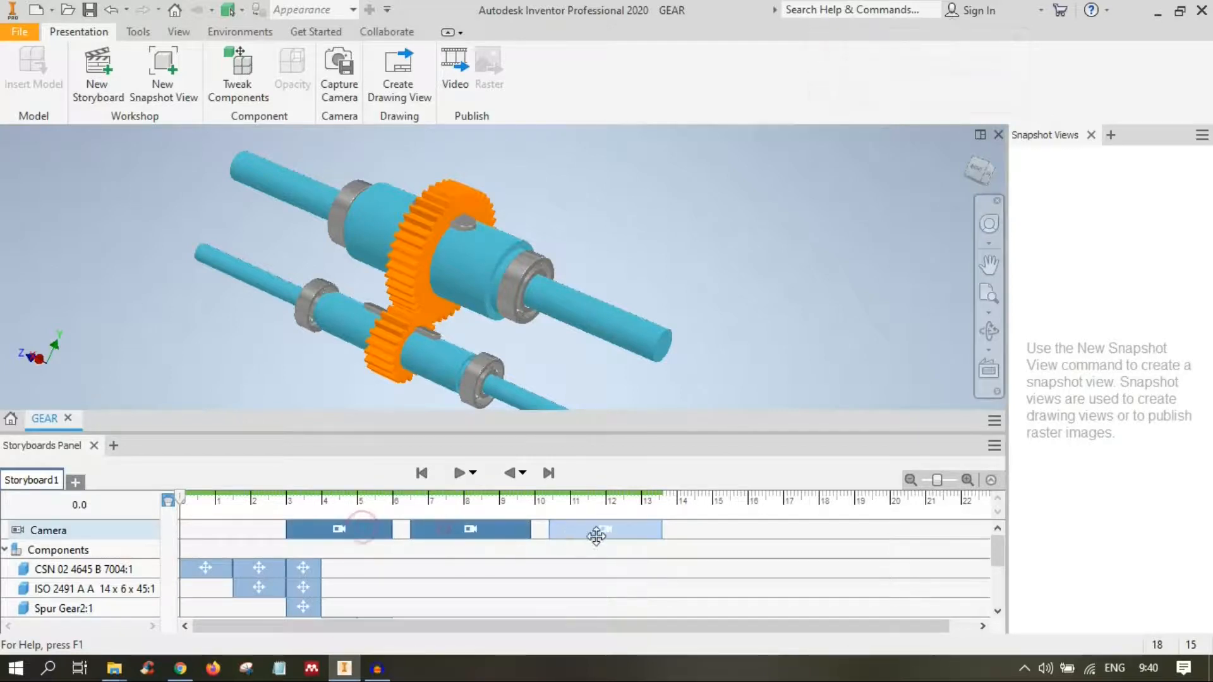
ctrl+click(603, 529)
drag(630, 528, 655, 531)
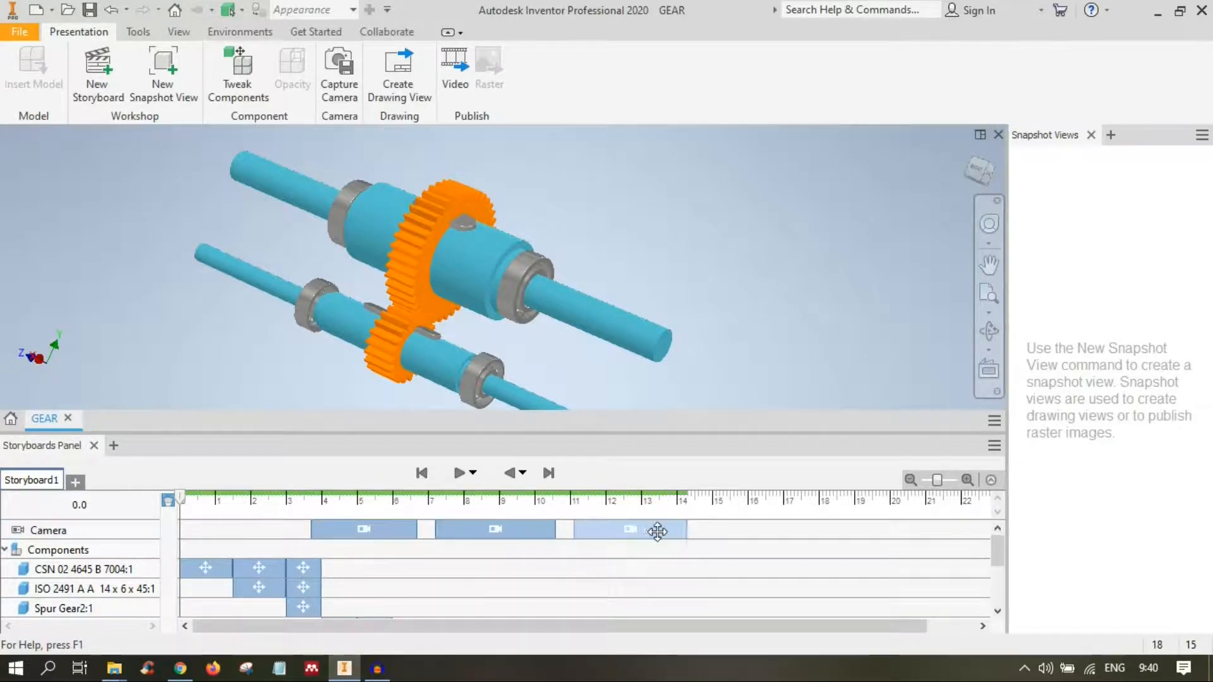
click(529, 555)
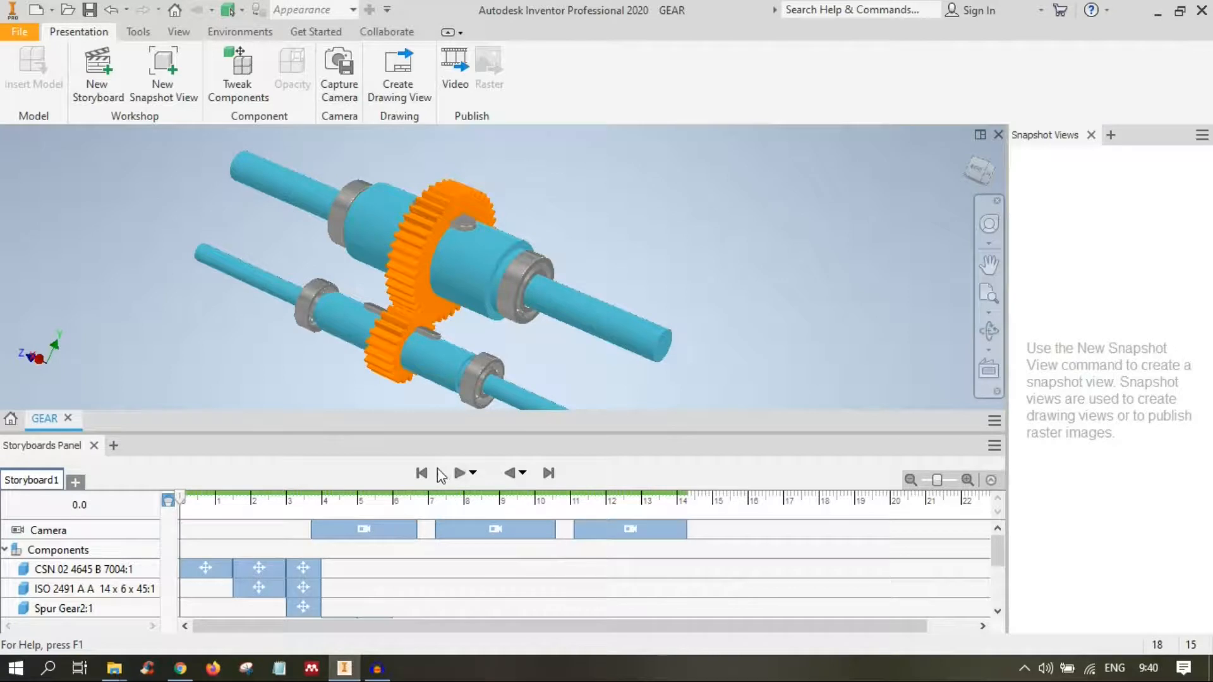
click(459, 474)
click(549, 473)
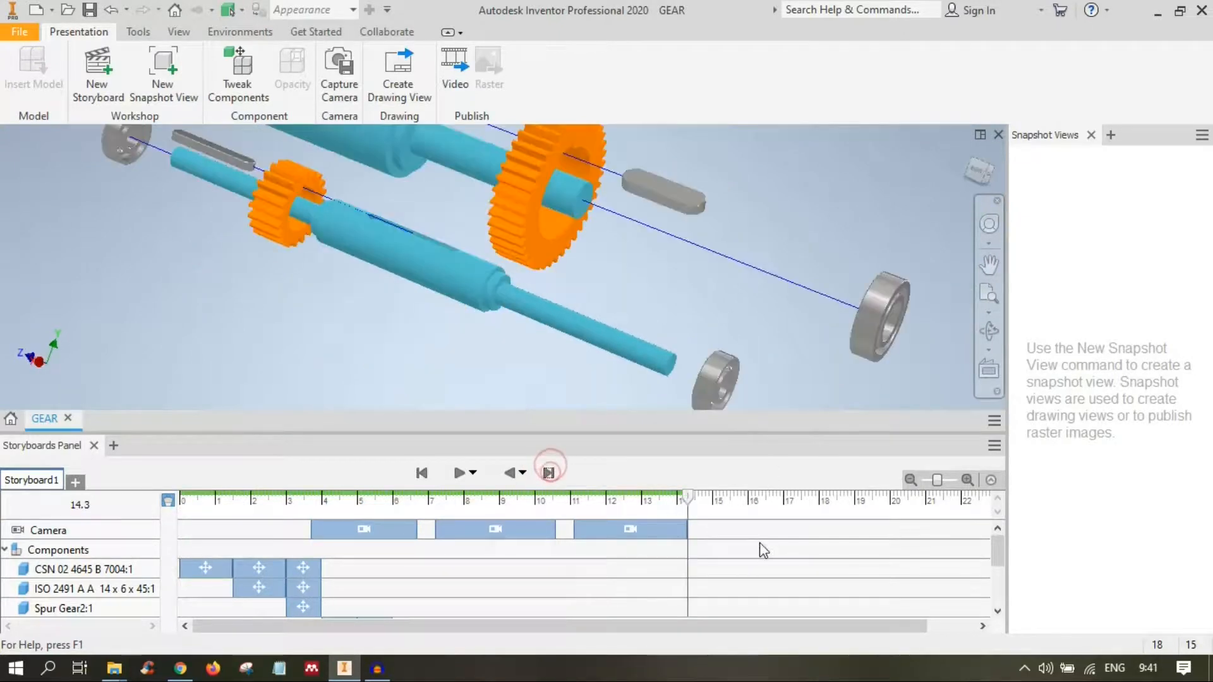
- Create a new snapshot view showing the whole exploded assembly at the storyboard's end, 14.3 s
scroll(647, 344, down, 3)
scroll(647, 341, up, 6)
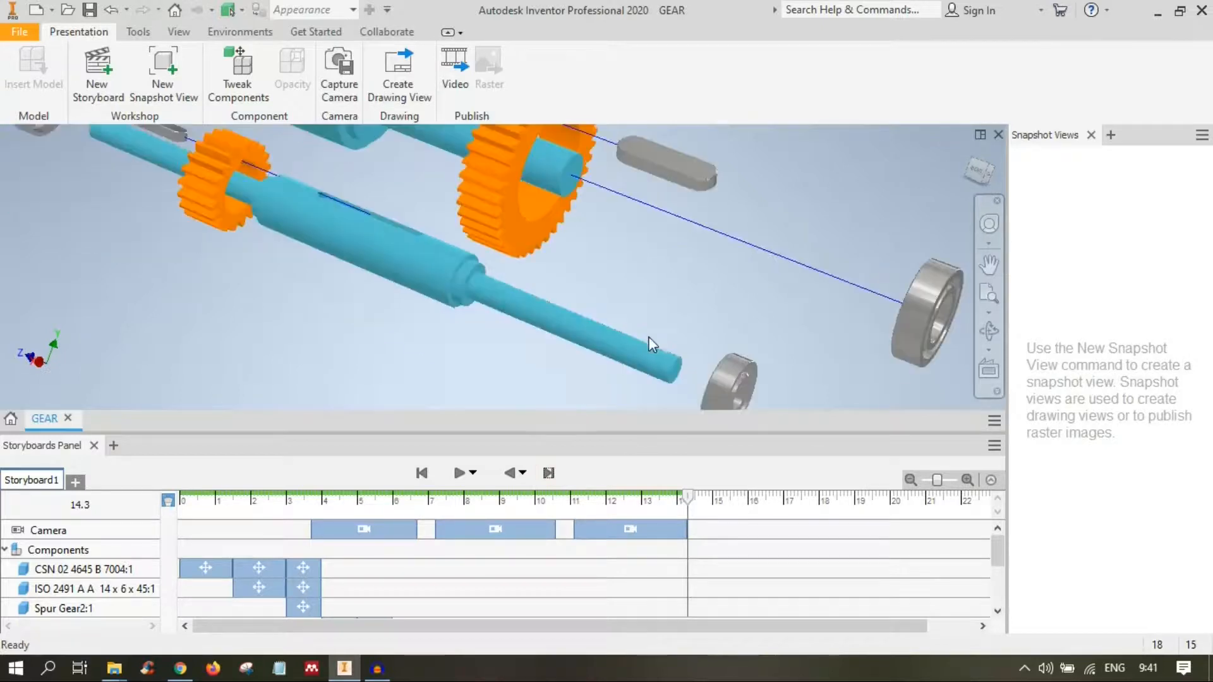
drag(609, 294, 595, 312)
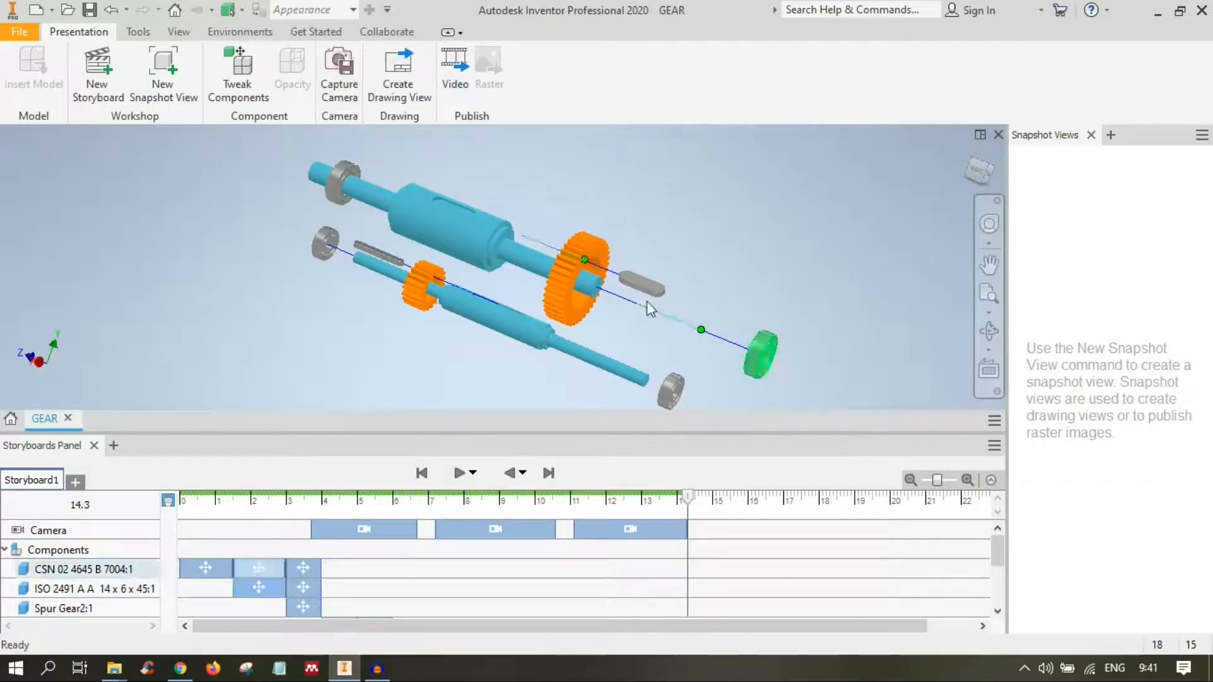
click(910, 480)
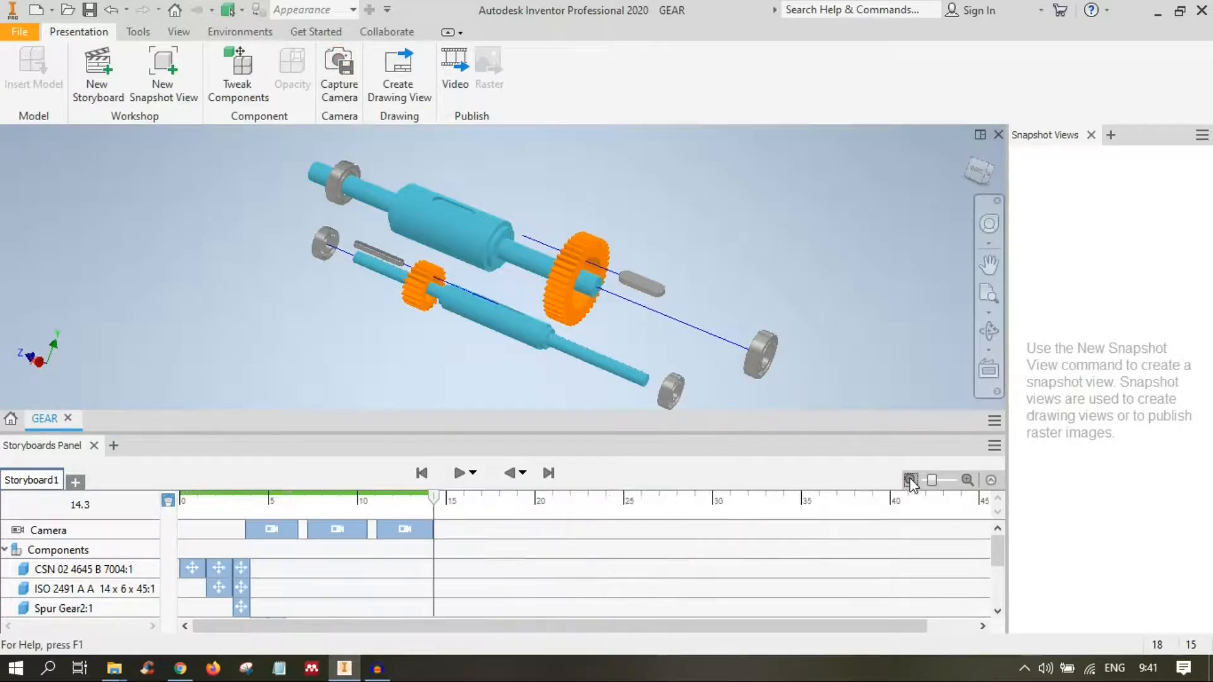
scroll(538, 562, down, 5)
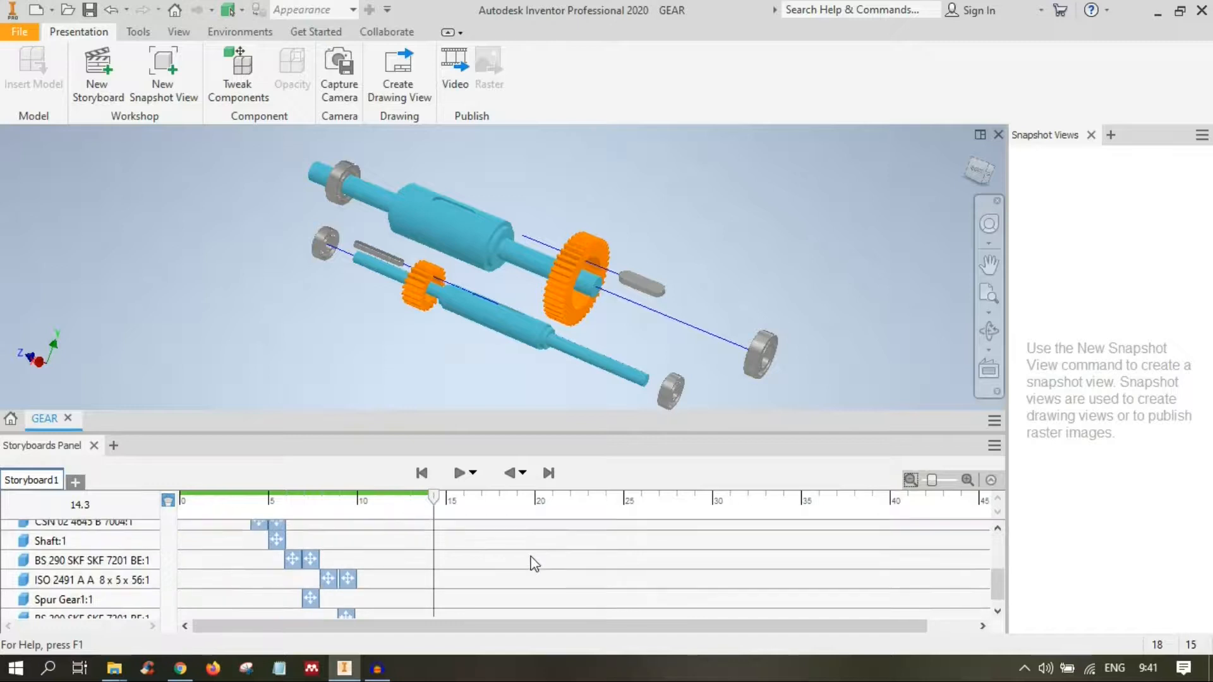
scroll(538, 564, up, 5)
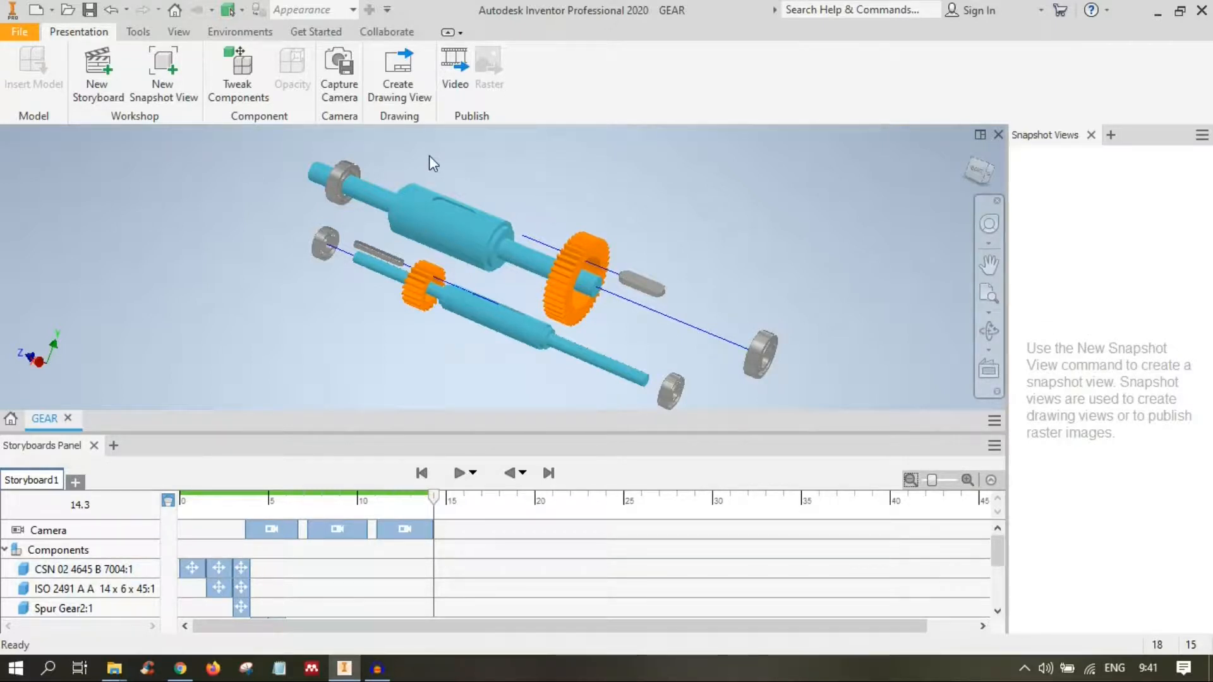
click(155, 101)
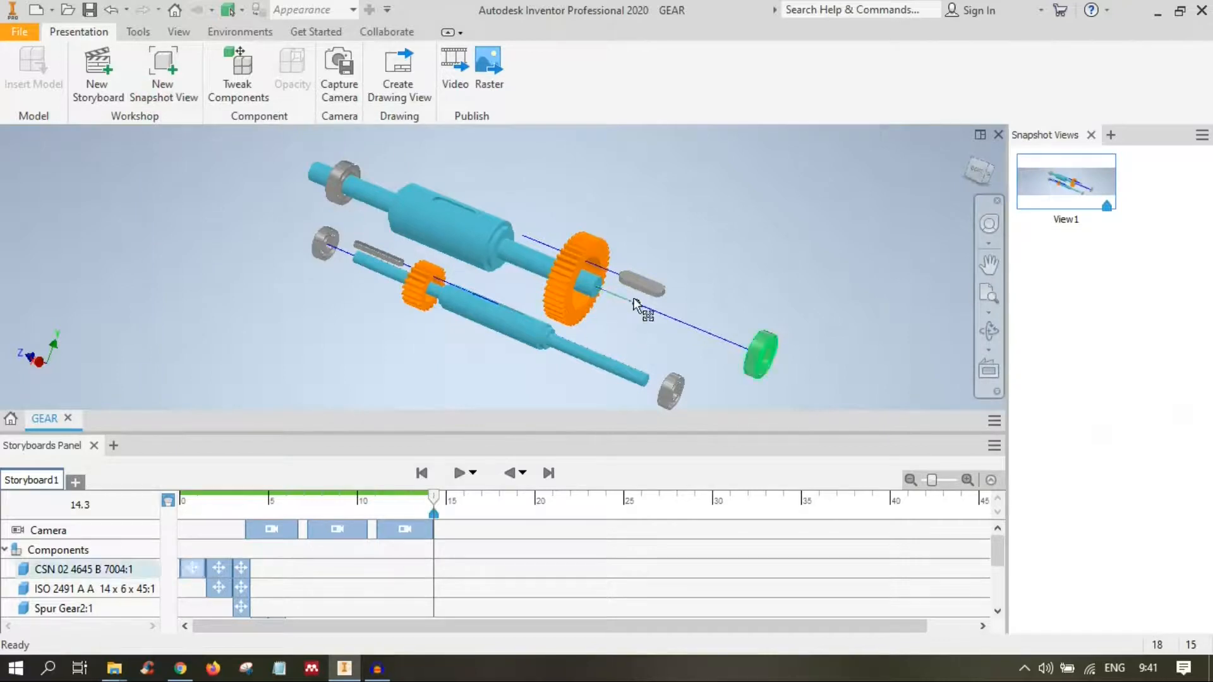
- Start a drawing view from snapshot View1 and save the presentation as "drawing transmission" in the PERANCANGAN GEAR folder
right_click(1072, 183)
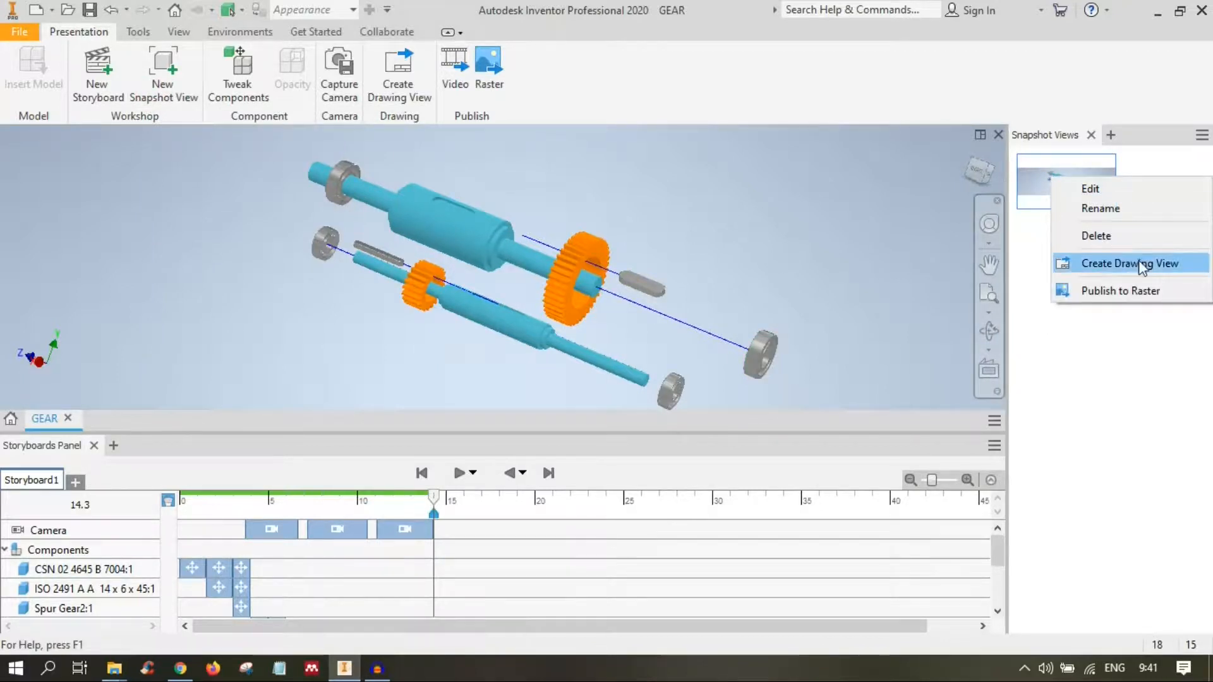
click(1131, 263)
click(657, 374)
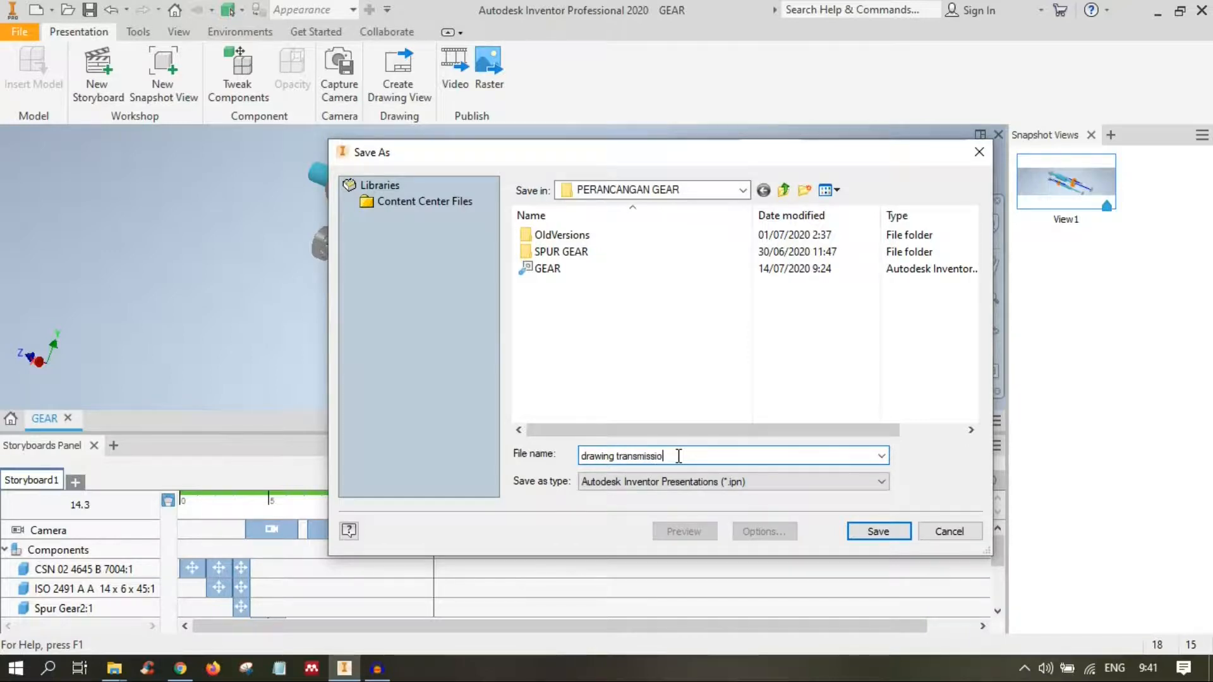
key(ctrl+a)
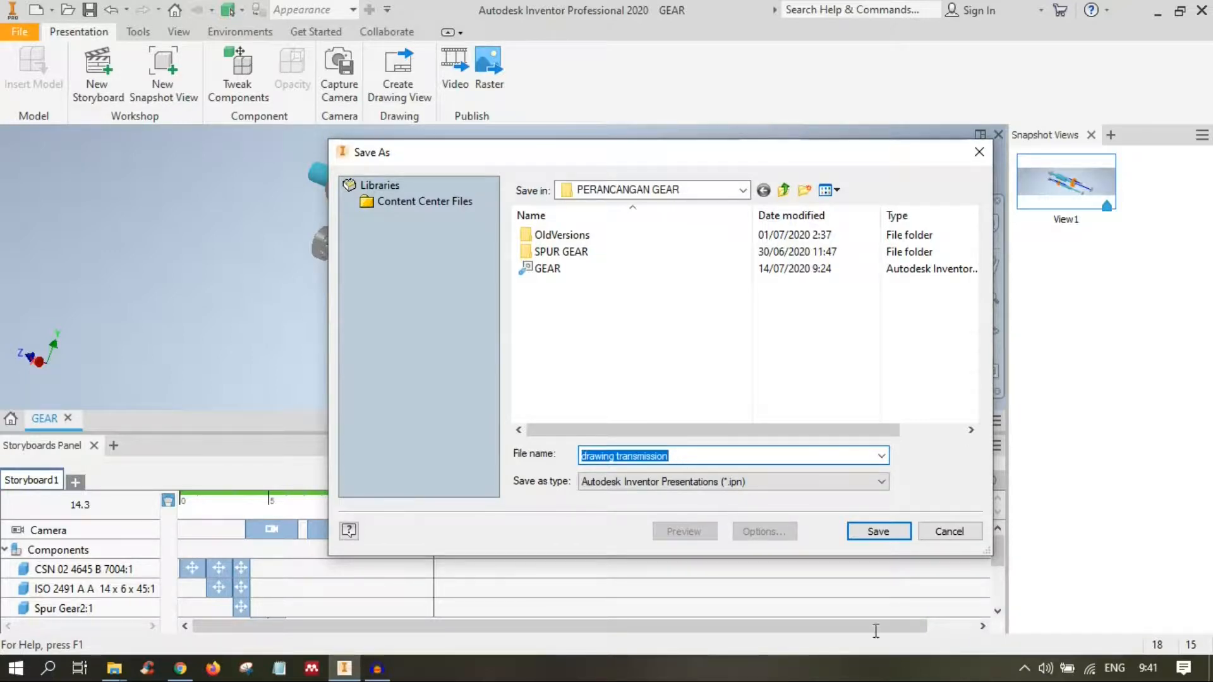
key(Return)
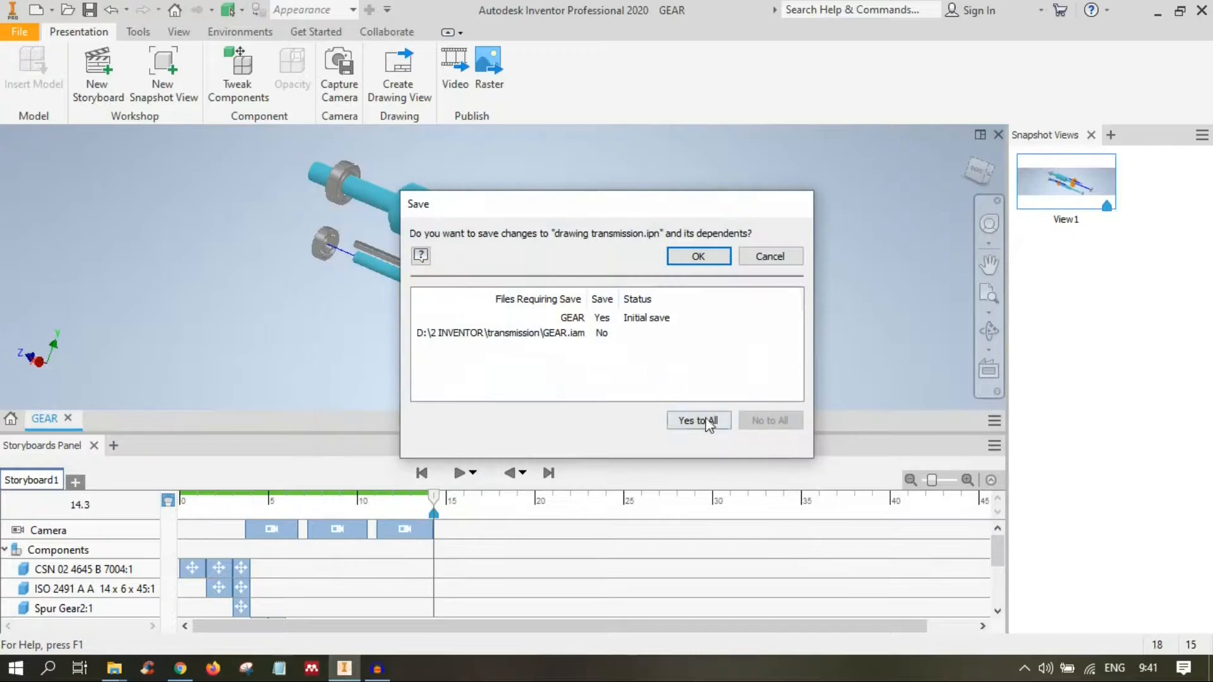
click(685, 262)
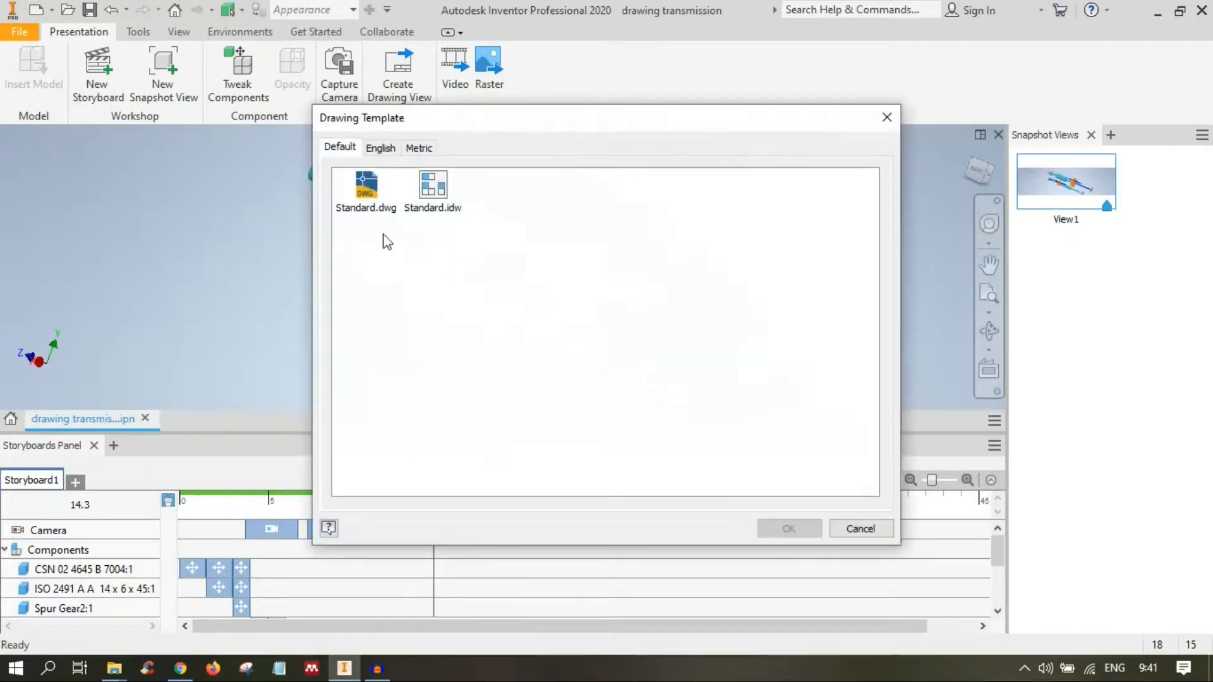
- Create a drawing from the Standard.idw template and place the shaded exploded View1 at 1/1 scale, left of the sheet's centre
double_click(434, 194)
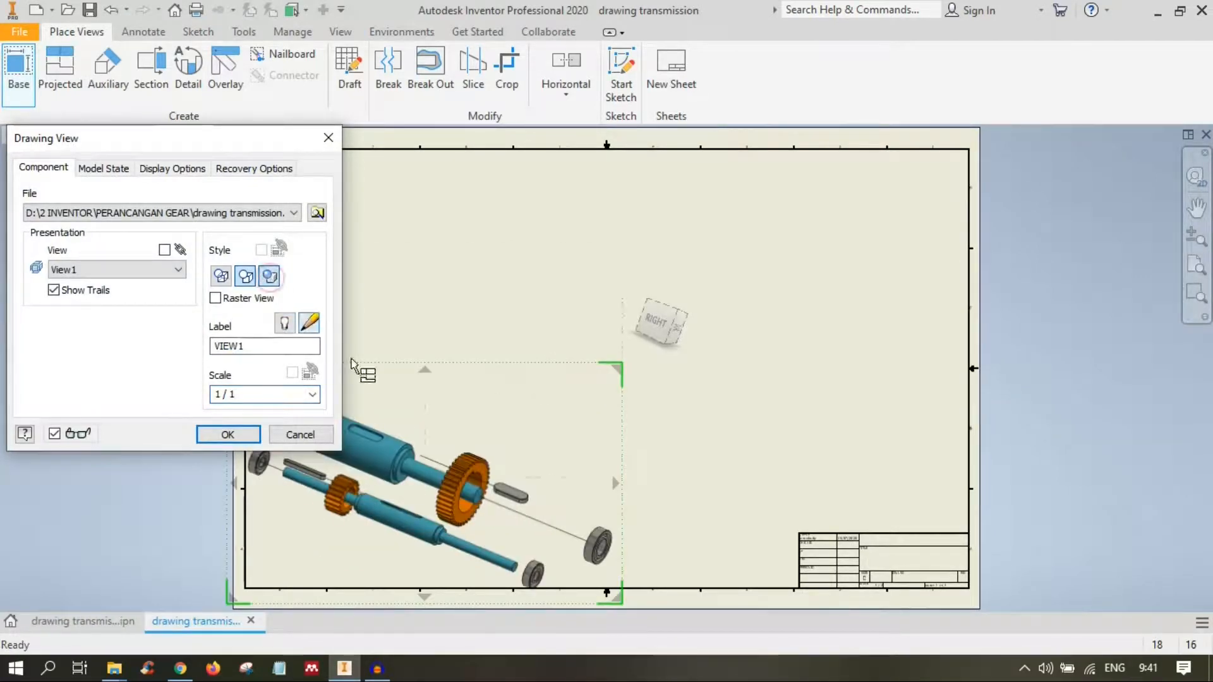
drag(423, 452, 522, 338)
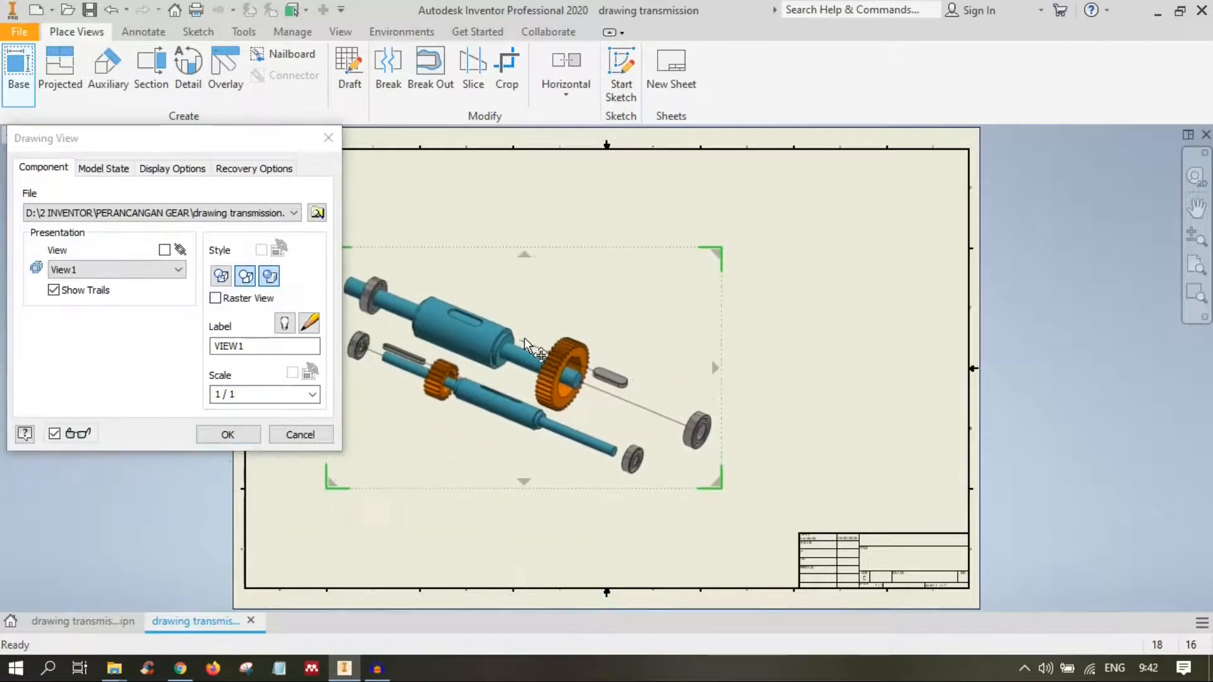
click(253, 436)
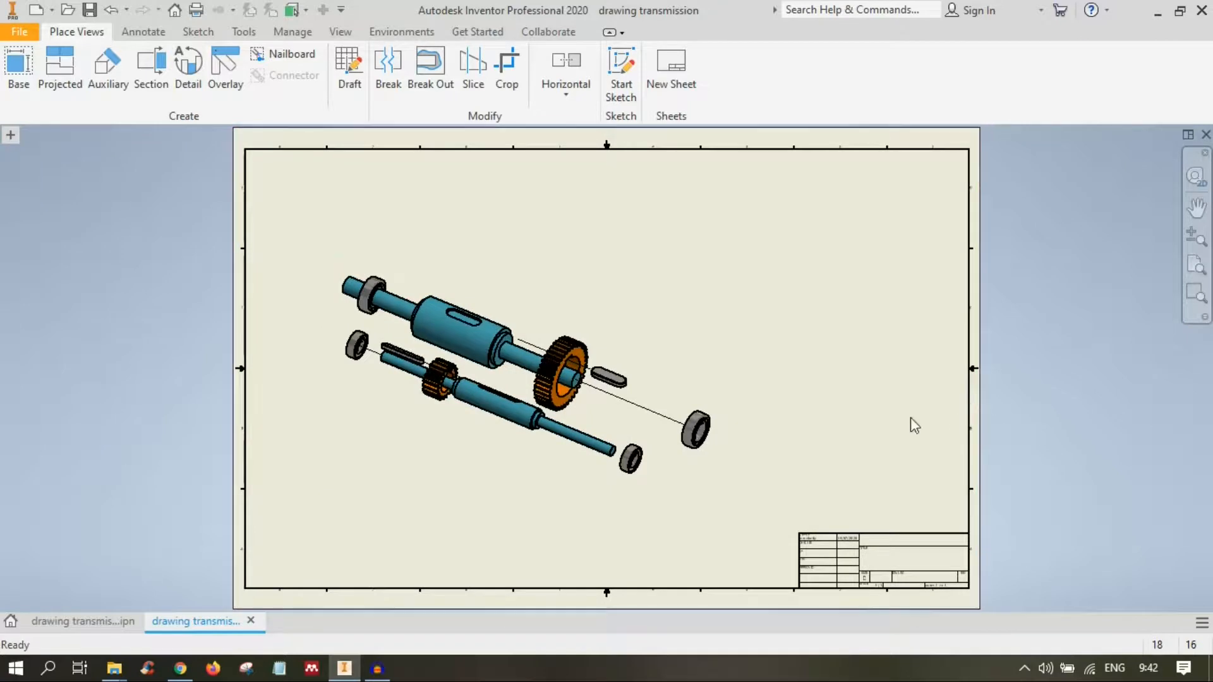
- Compare the presentation with its drawing sheet, return to the presentation and frame the whole assembled gear transmission
click(81, 621)
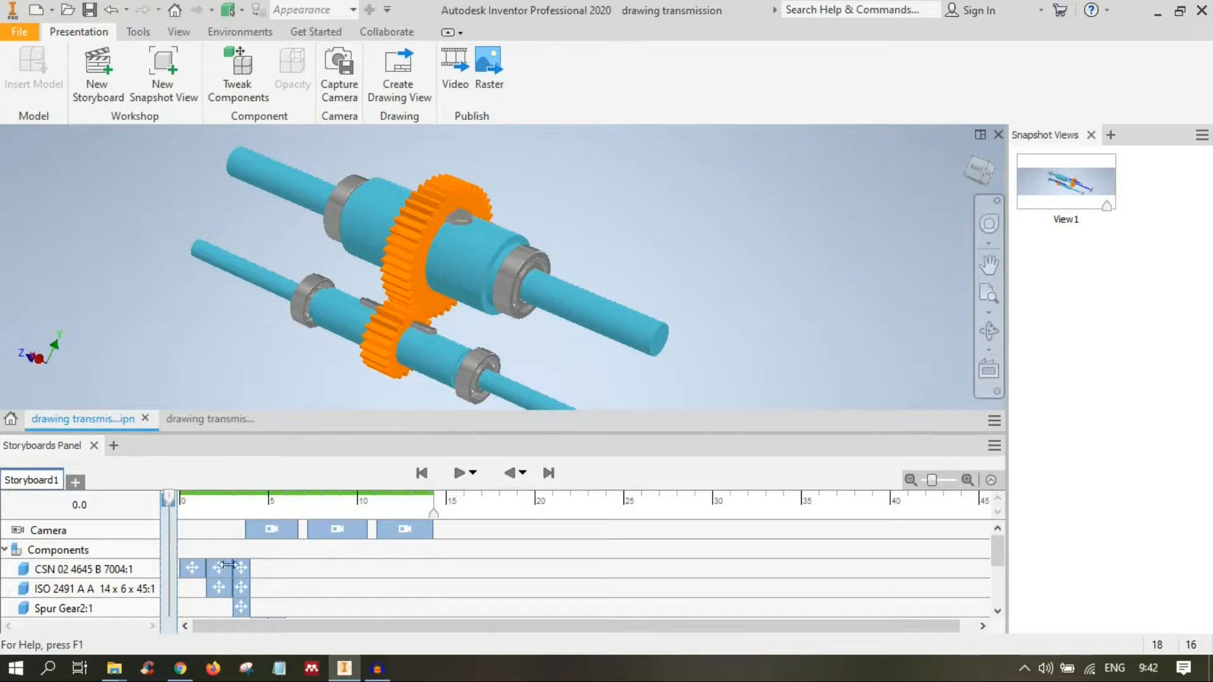
click(192, 418)
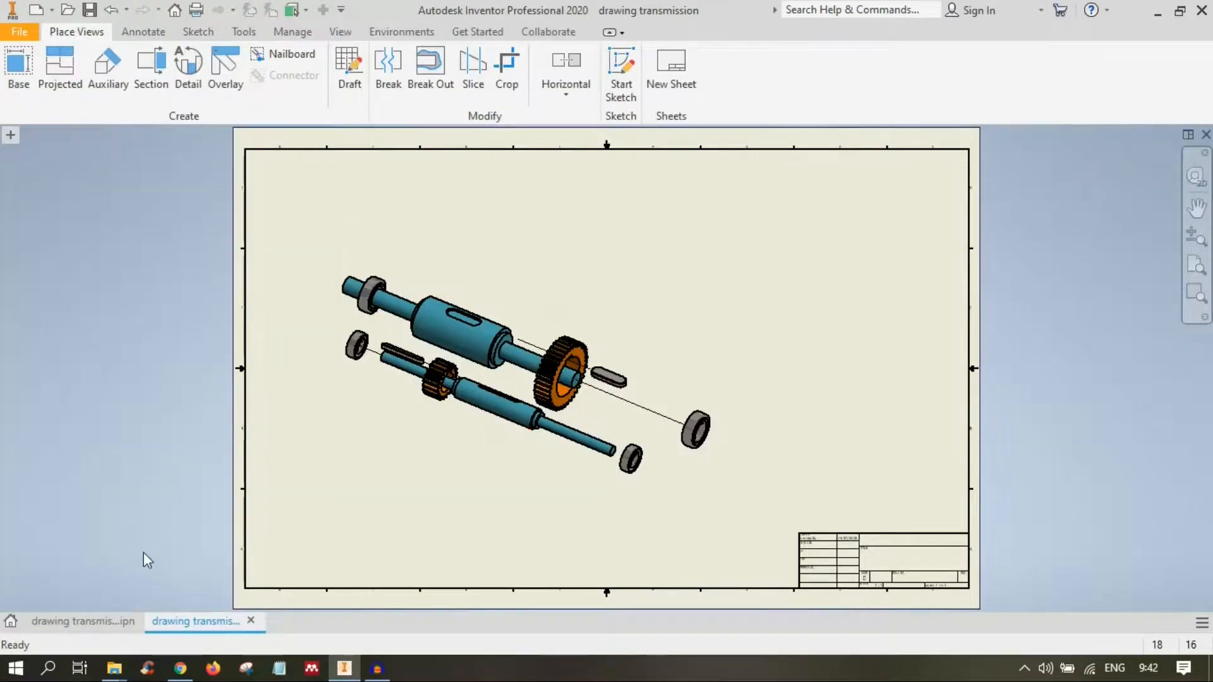
click(81, 622)
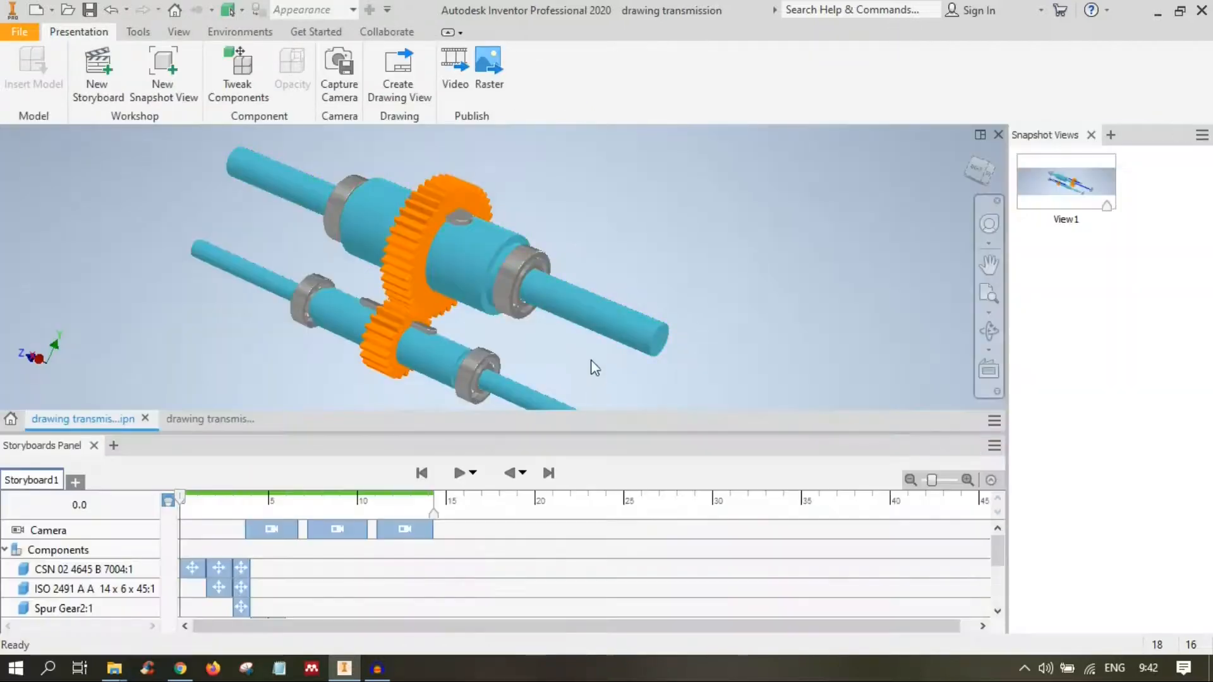
middle_drag(631, 347, 666, 328)
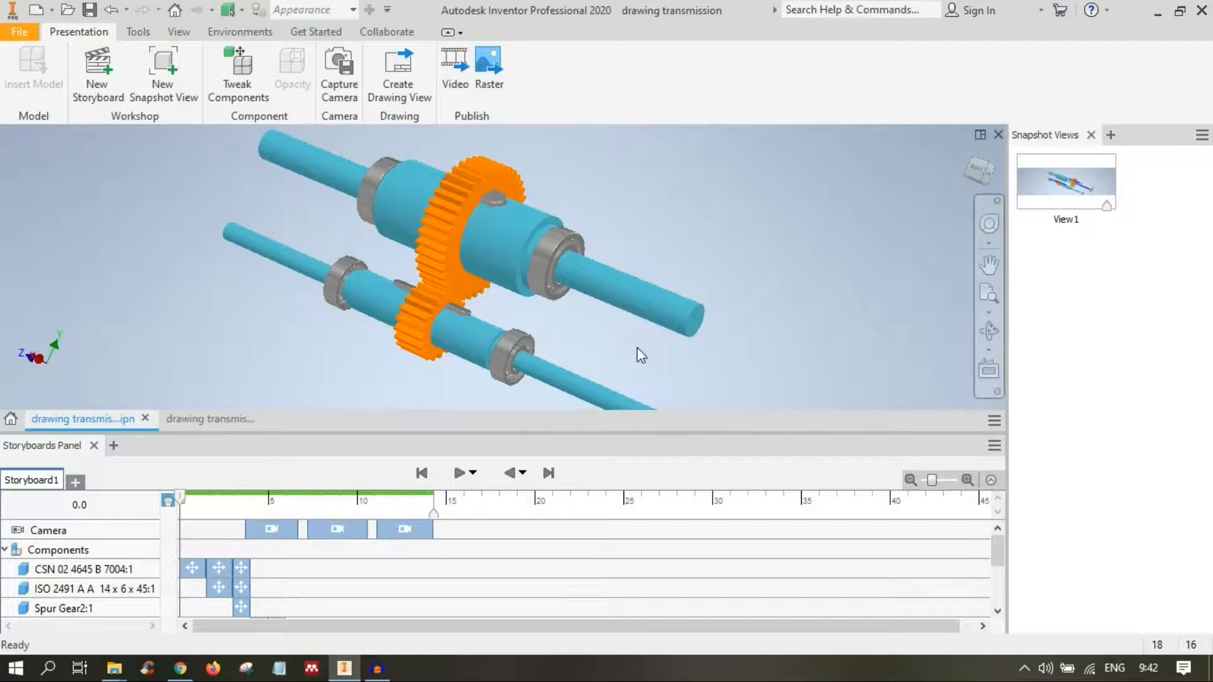
middle_drag(637, 347, 608, 333)
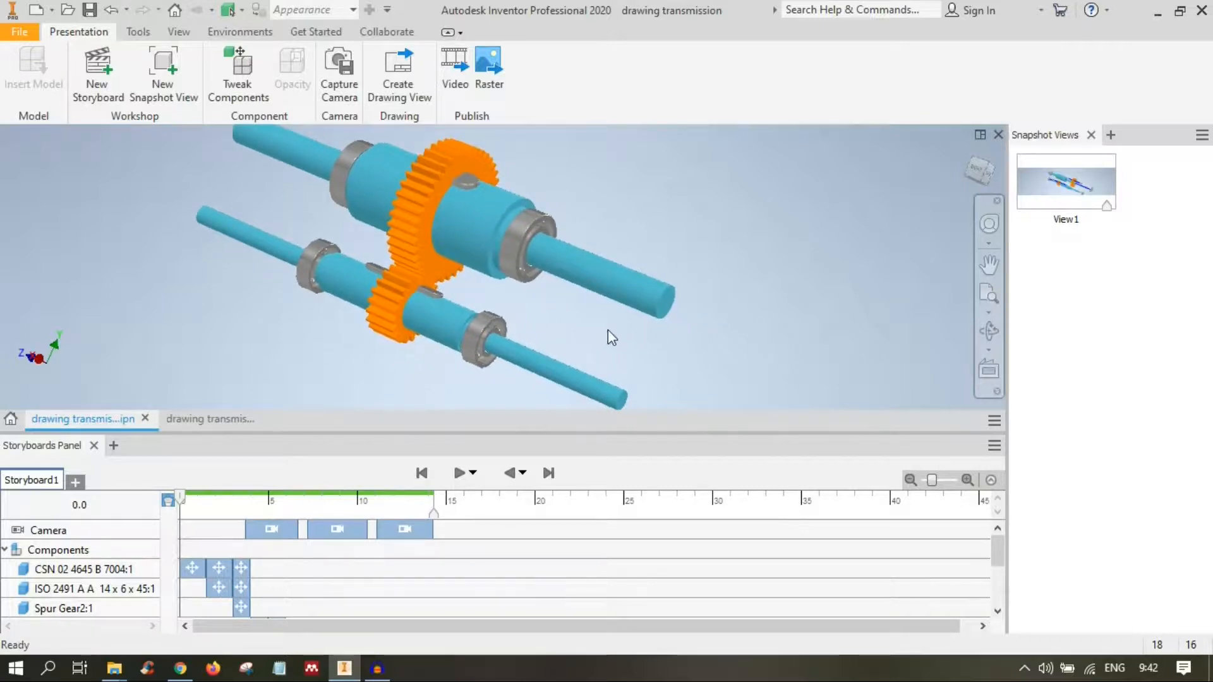
scroll(610, 330, down, 3)
scroll(621, 329, up, 4)
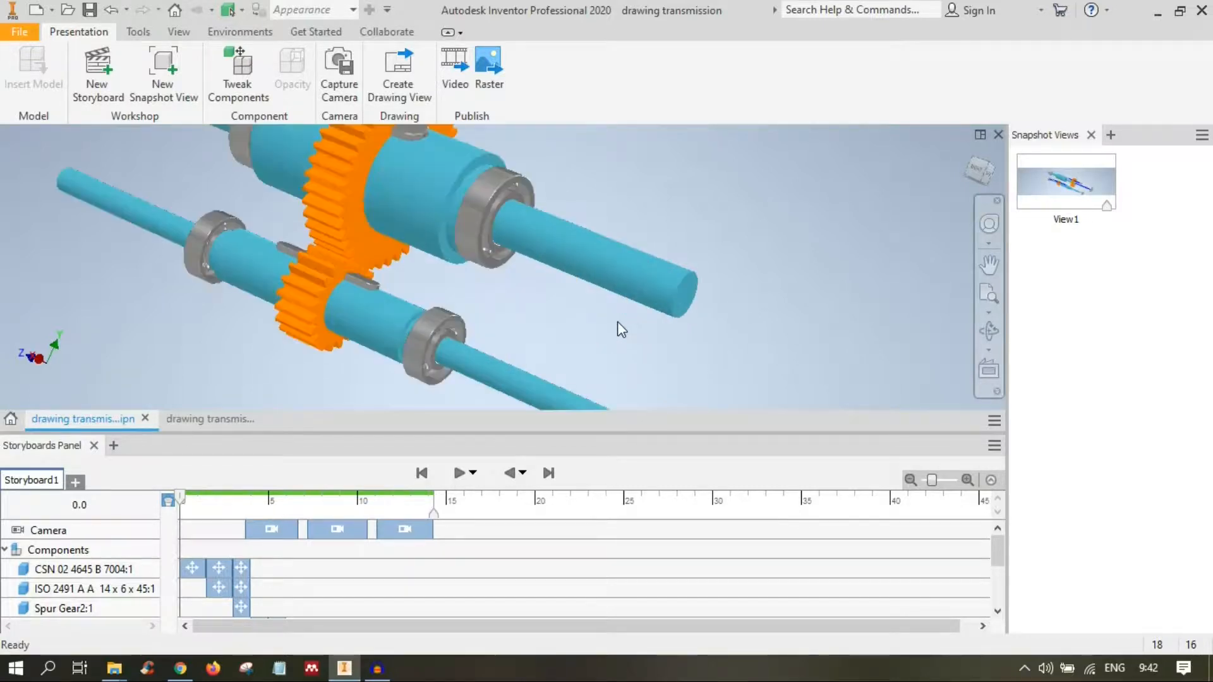
scroll(622, 329, down, 3)
middle_drag(621, 330, 610, 336)
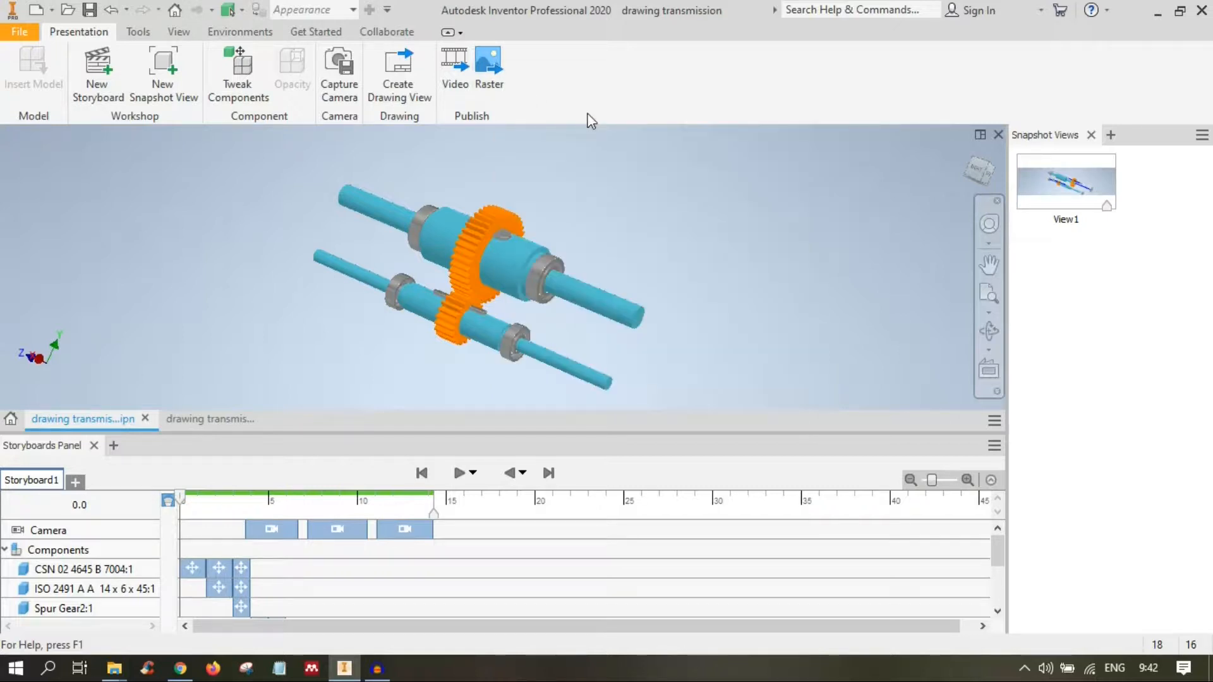
- Publish the current storyboard as a WMV video named "Storyboard1 transmission" at the current document window size
click(455, 70)
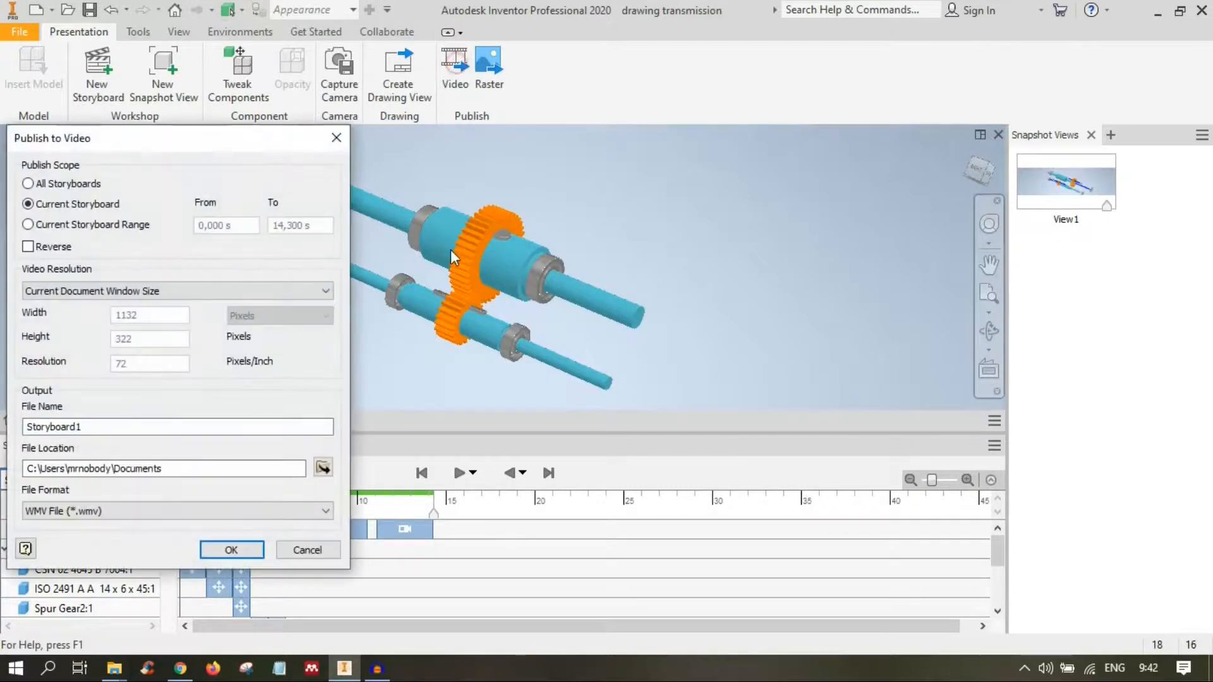
drag(220, 140, 392, 120)
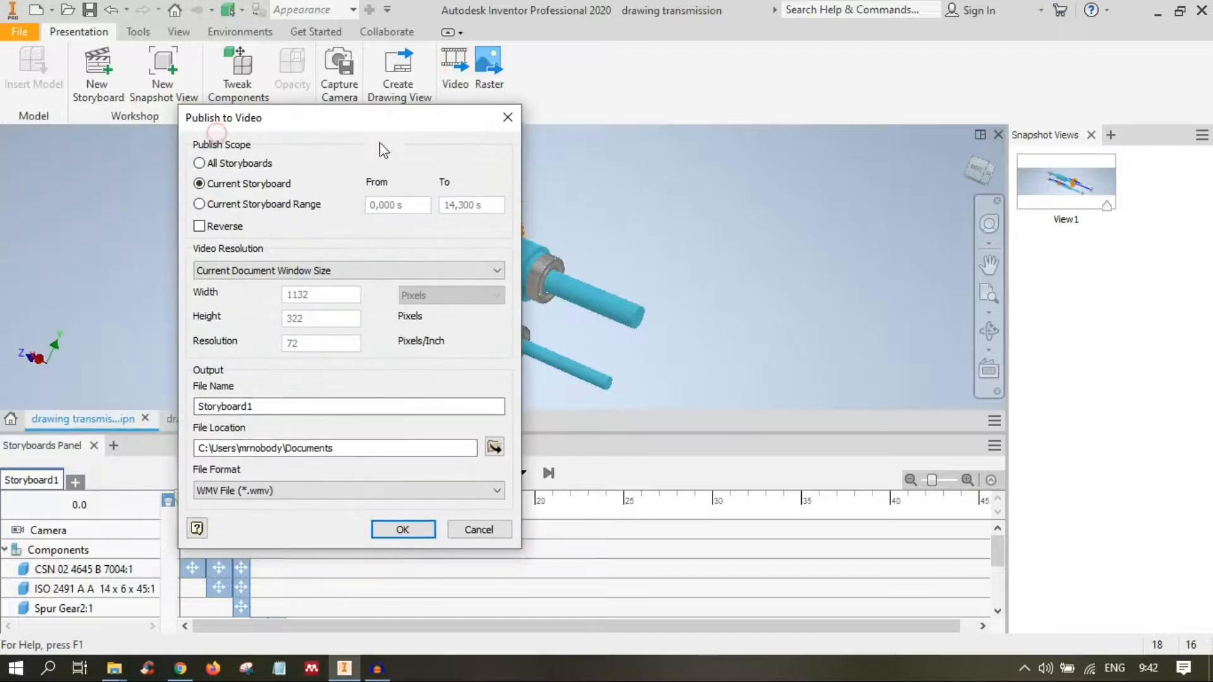
click(291, 271)
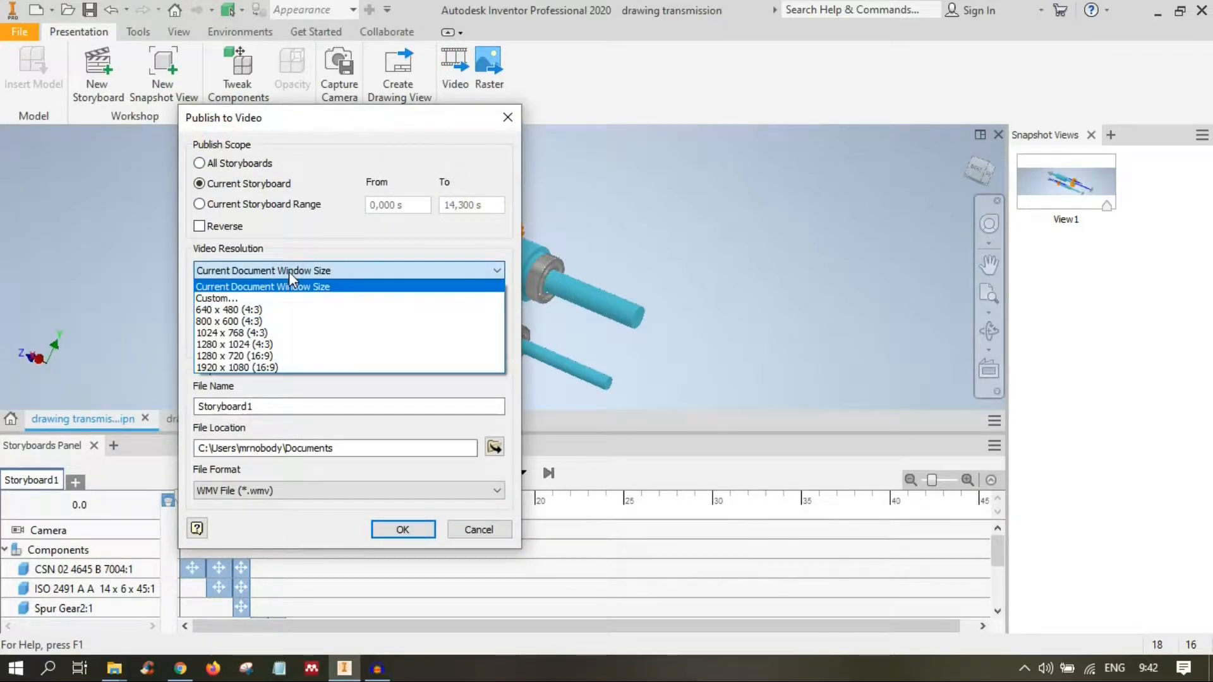
click(289, 271)
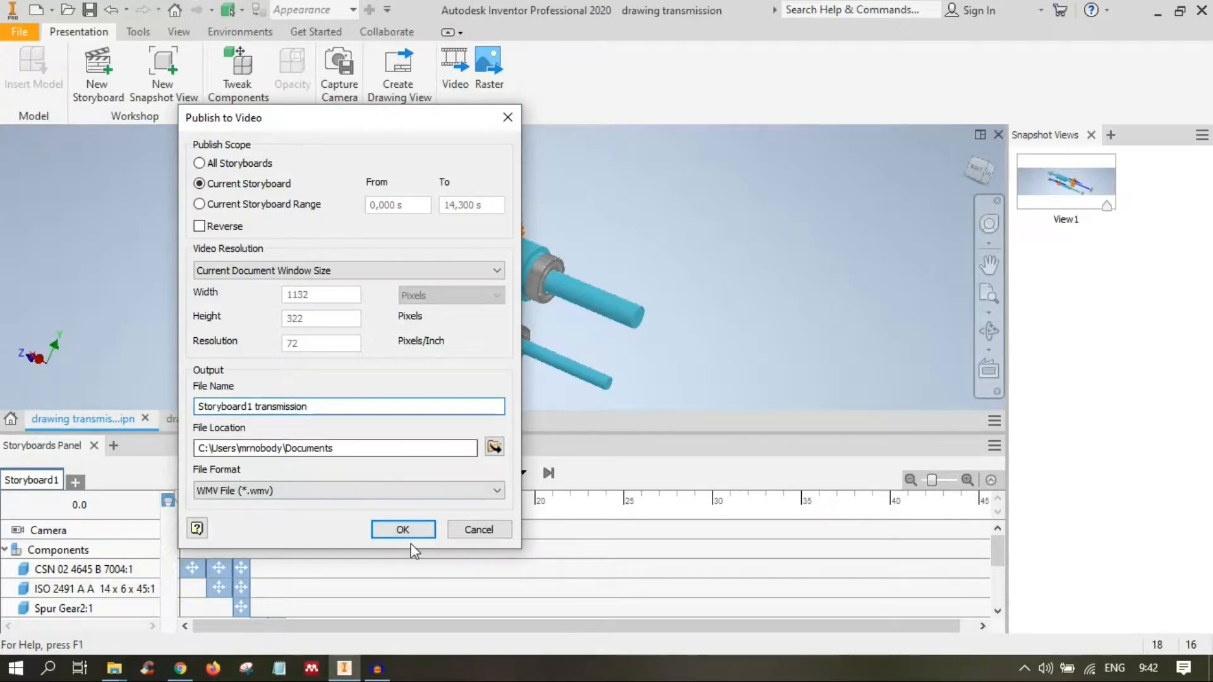
click(297, 489)
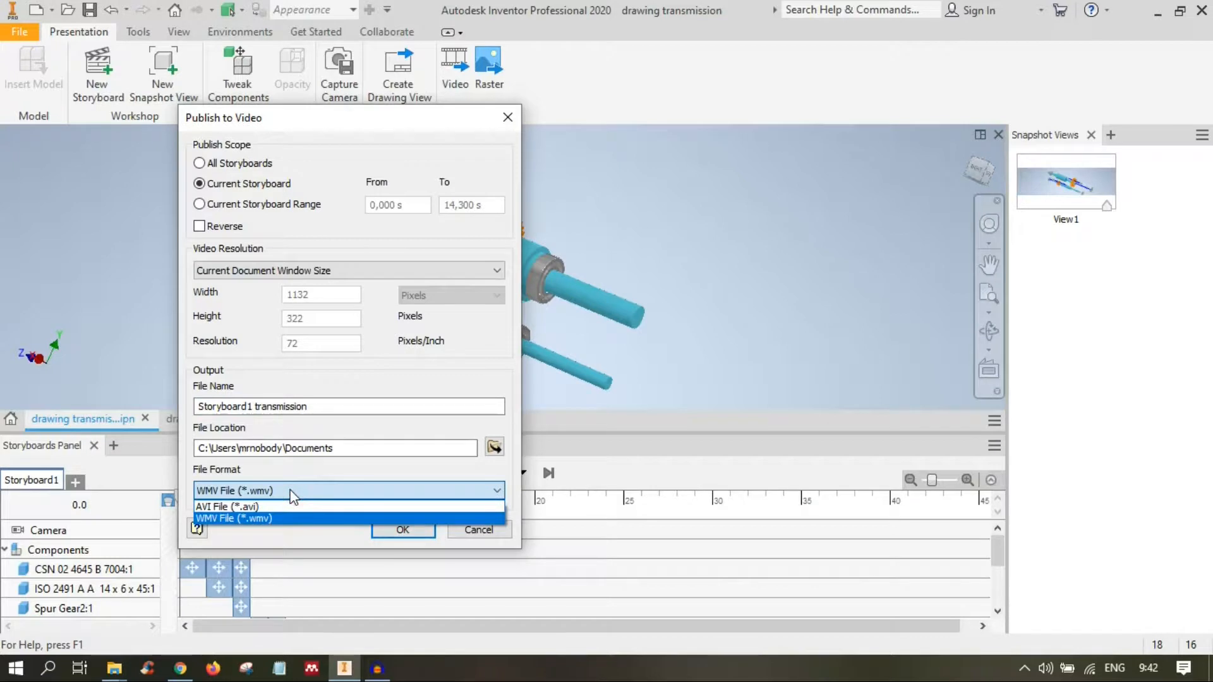
click(293, 518)
click(403, 530)
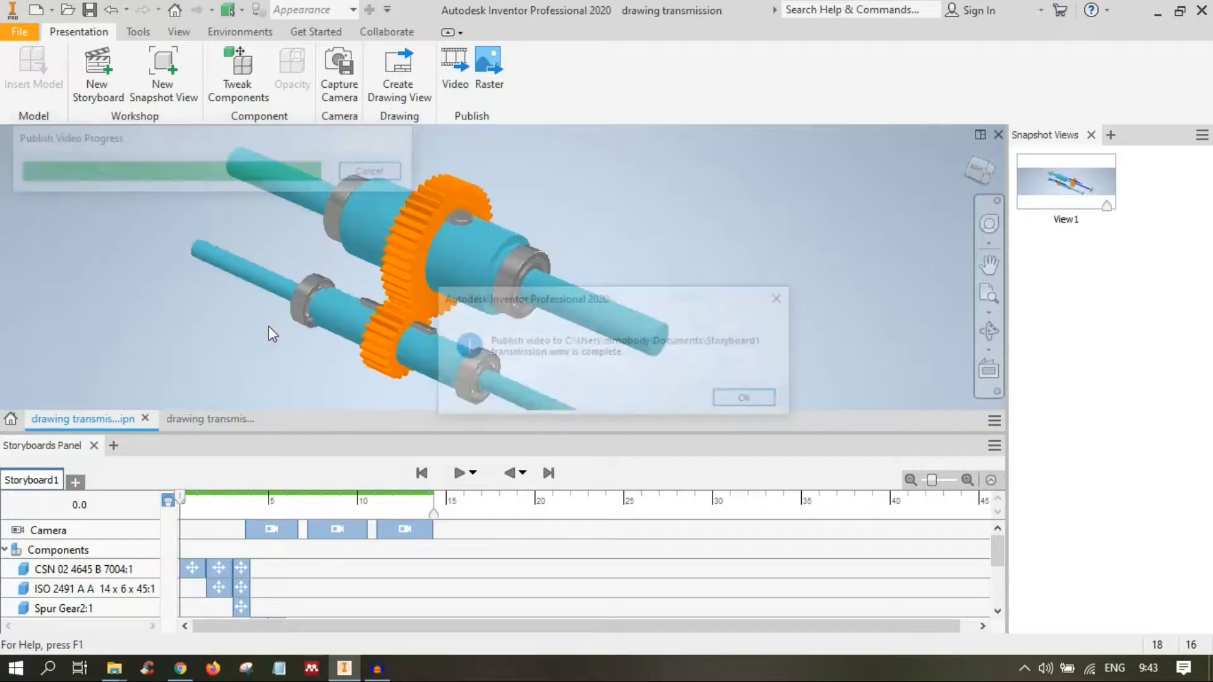
click(770, 397)
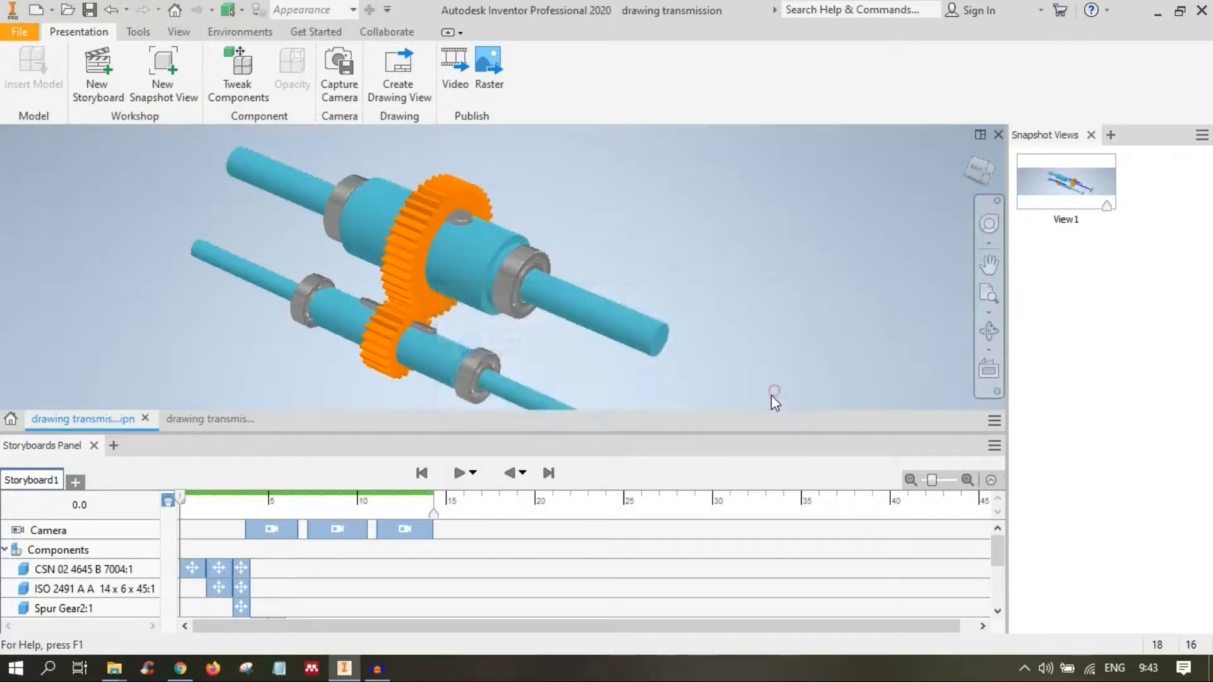
- Open the published "Storyboard1 transmission" video from the Documents folder, watch it to the end and close the player
mouse_move(119, 664)
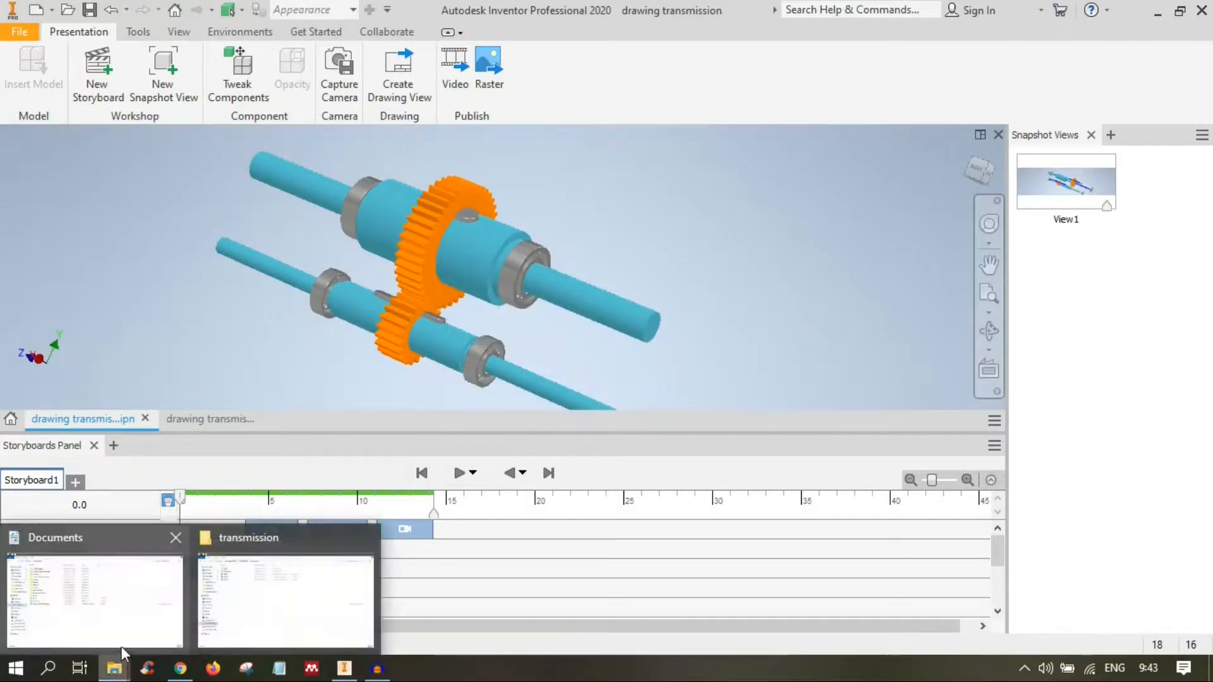
click(119, 611)
click(209, 354)
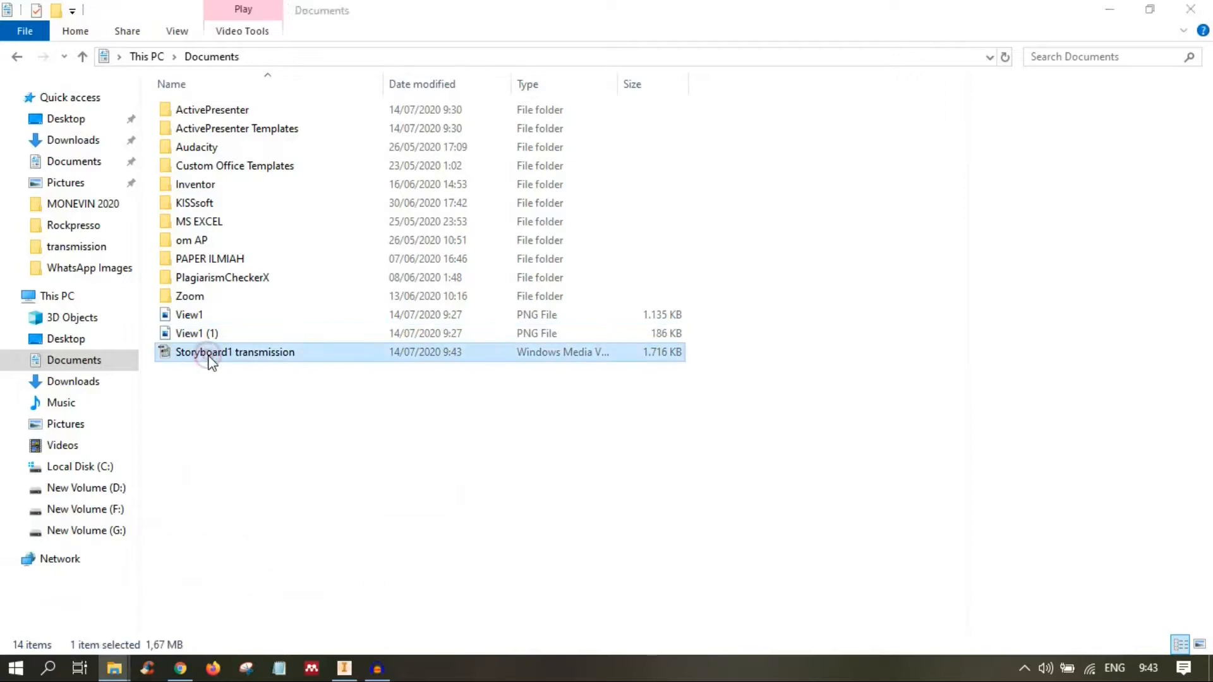
double_click(209, 353)
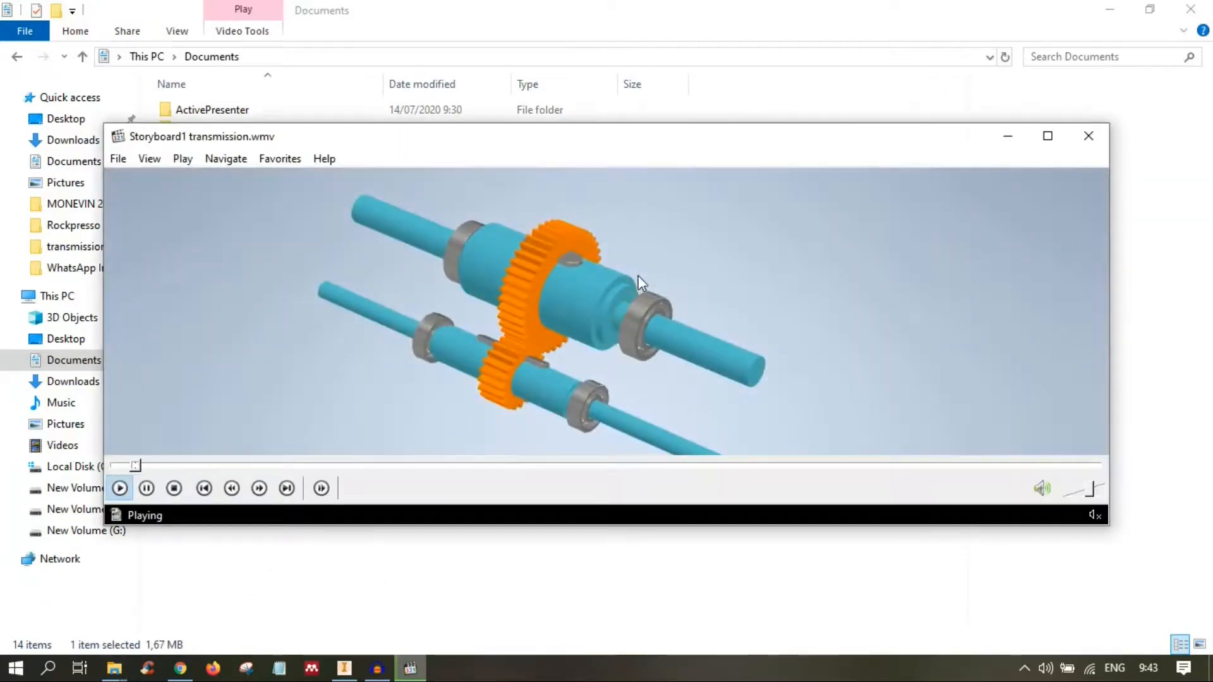
double_click(638, 276)
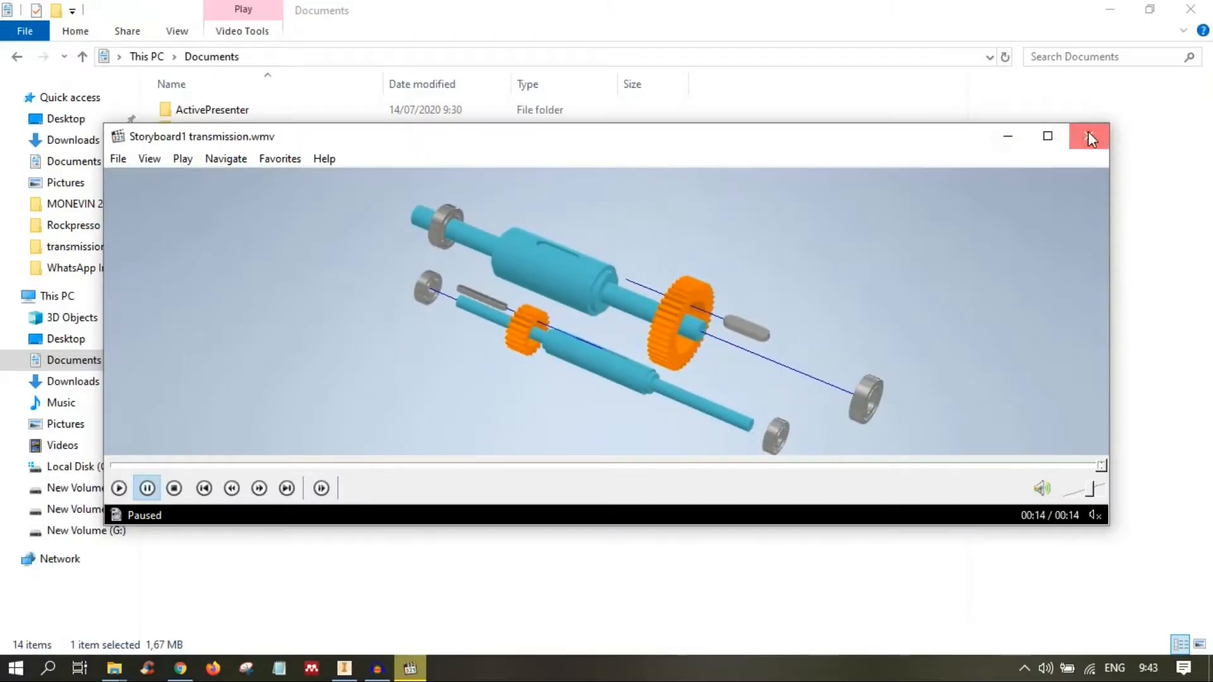
click(1088, 132)
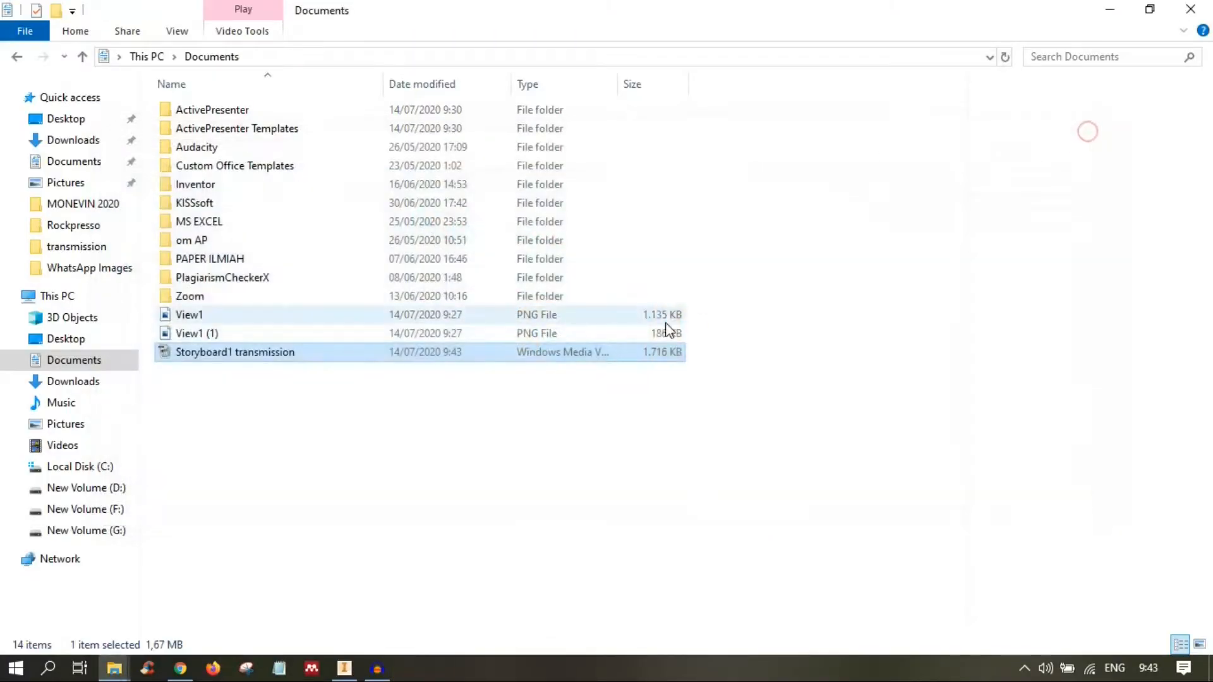
- Return to Inventor and publish the current storyboard as a 1920 x 1080 (16:9) WMV video named "Storyboard1 ttransmision new"
click(349, 673)
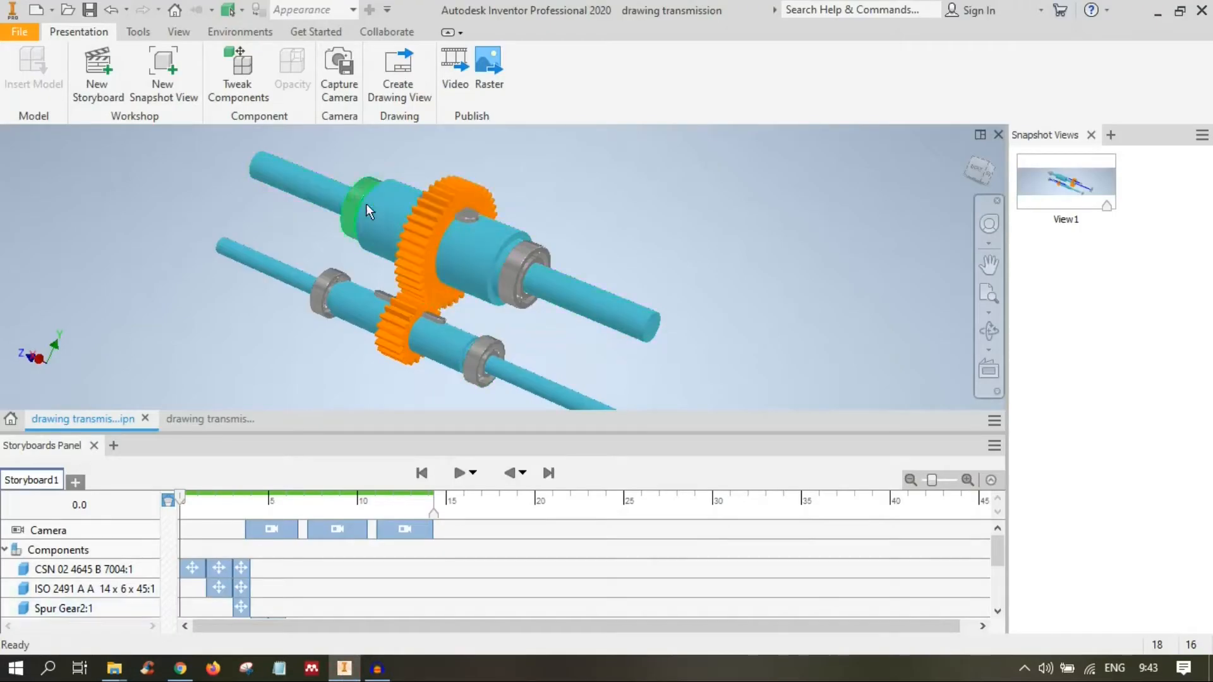
click(458, 96)
click(133, 291)
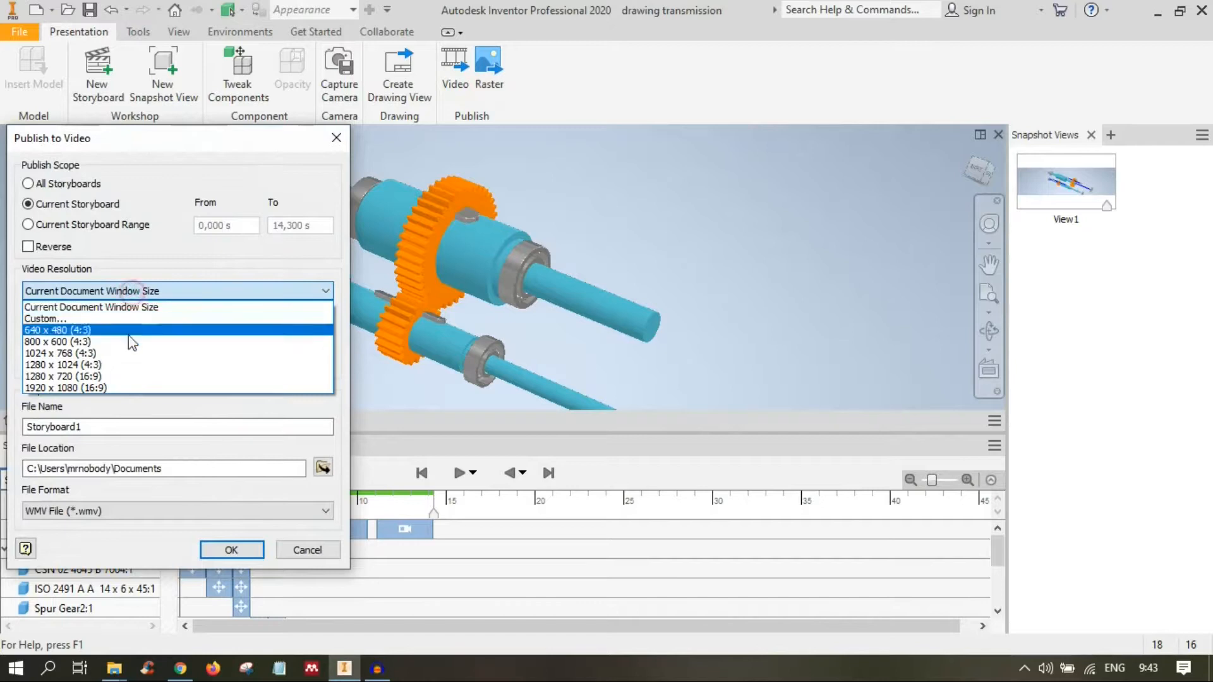
click(127, 386)
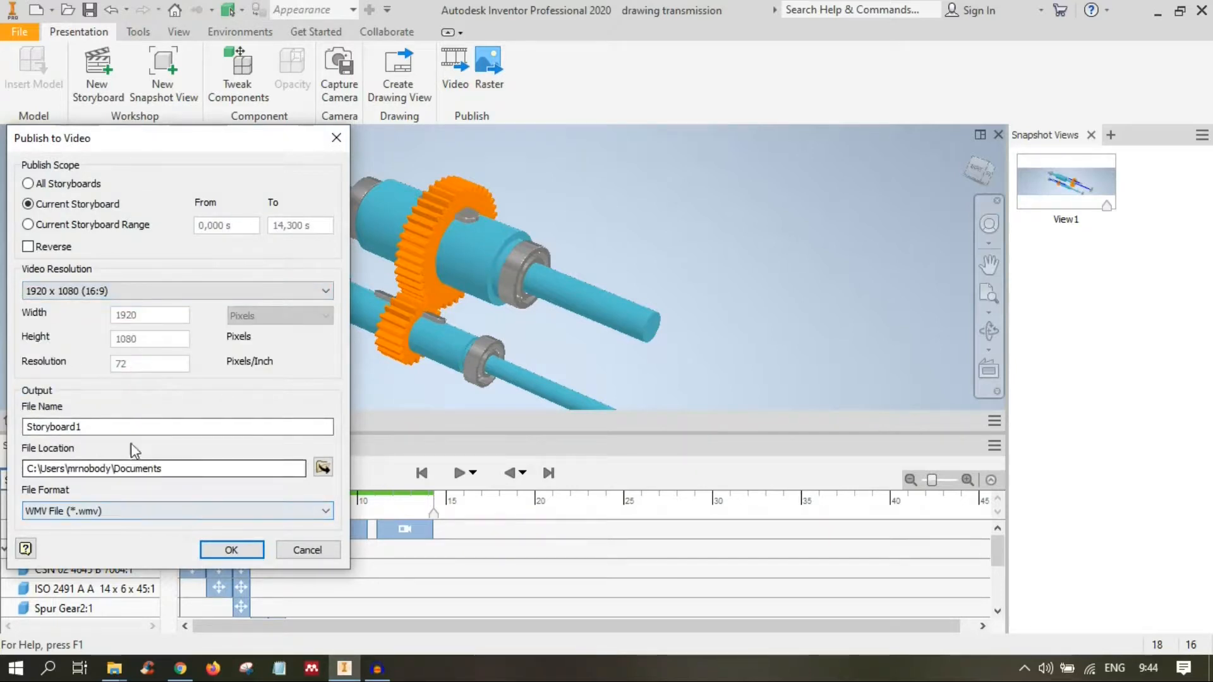
click(120, 429)
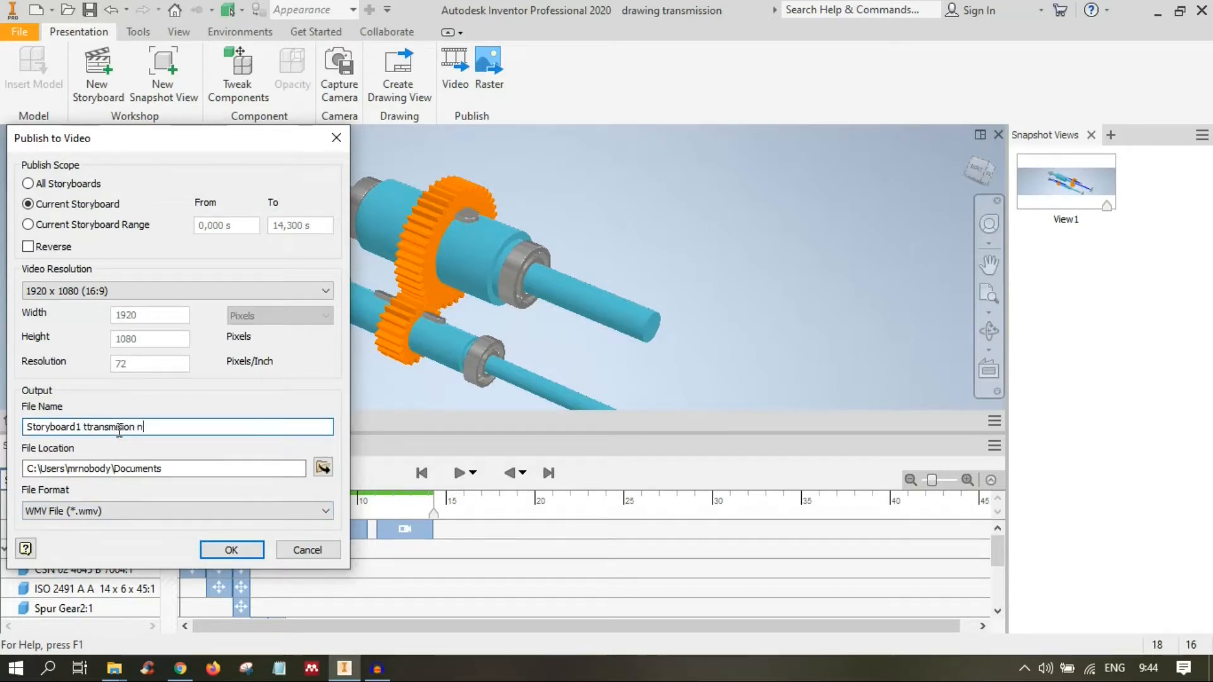
text(ttransmission new)
click(231, 549)
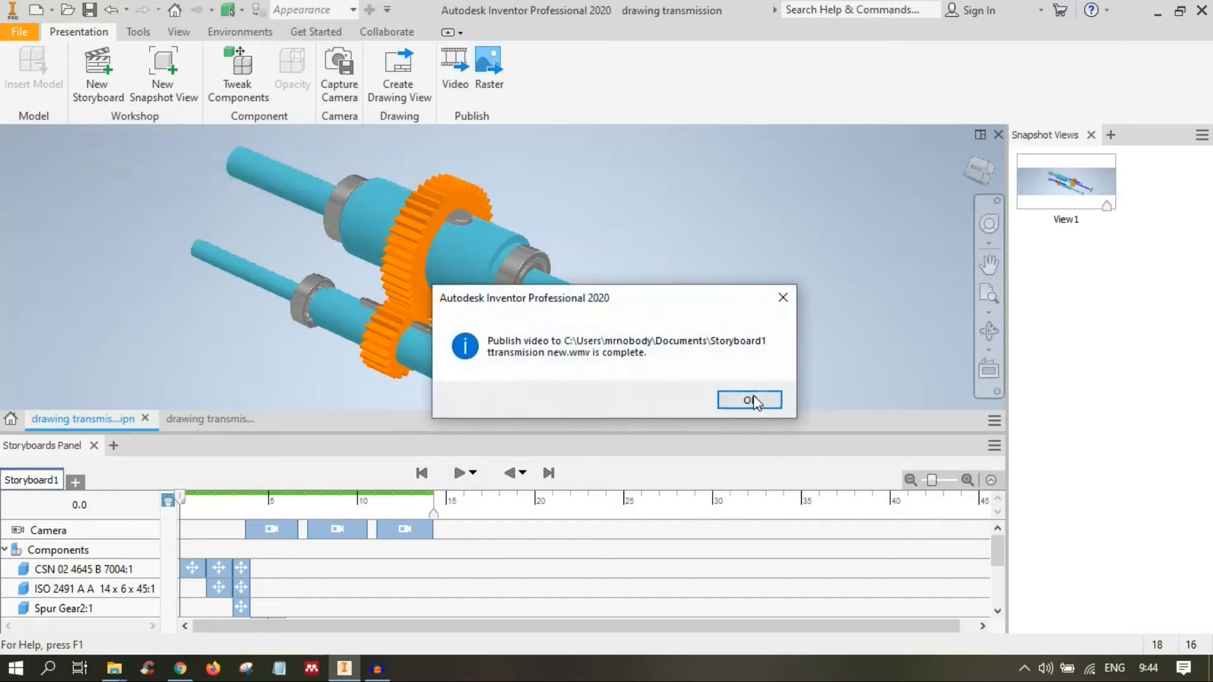
click(750, 400)
- Open the "Storyboard1 ttransmision new" video from the Documents folder, watch it to the end and close the player
mouse_move(114, 668)
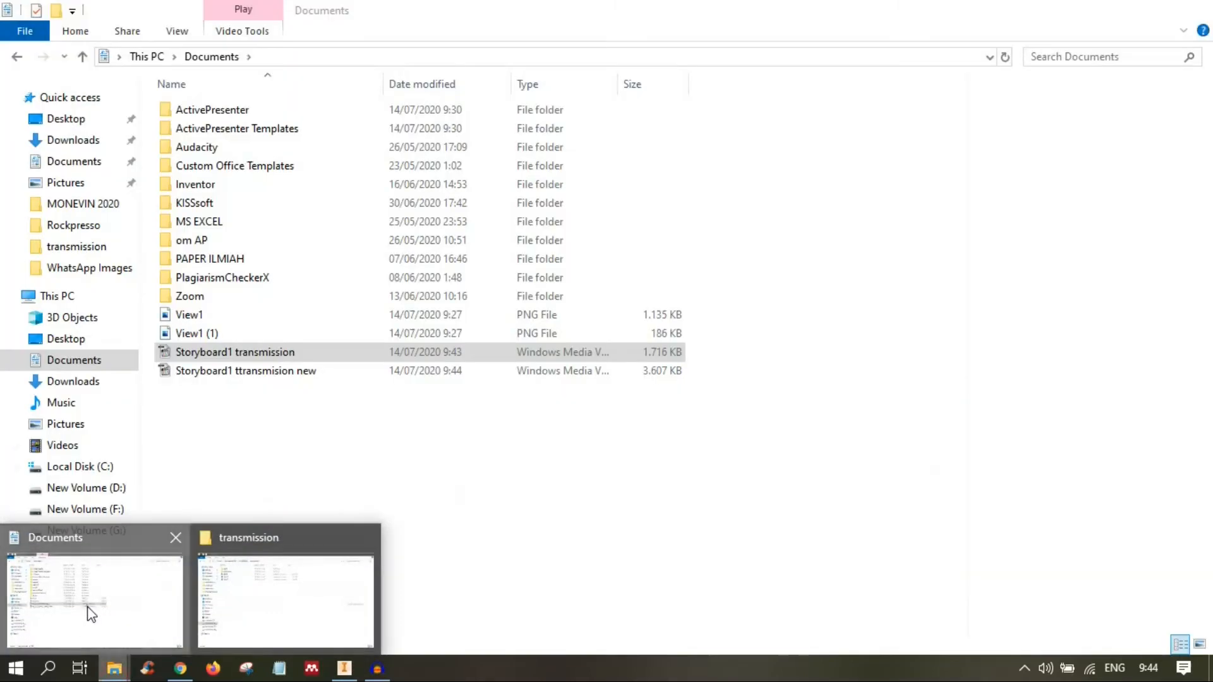
click(92, 614)
double_click(324, 374)
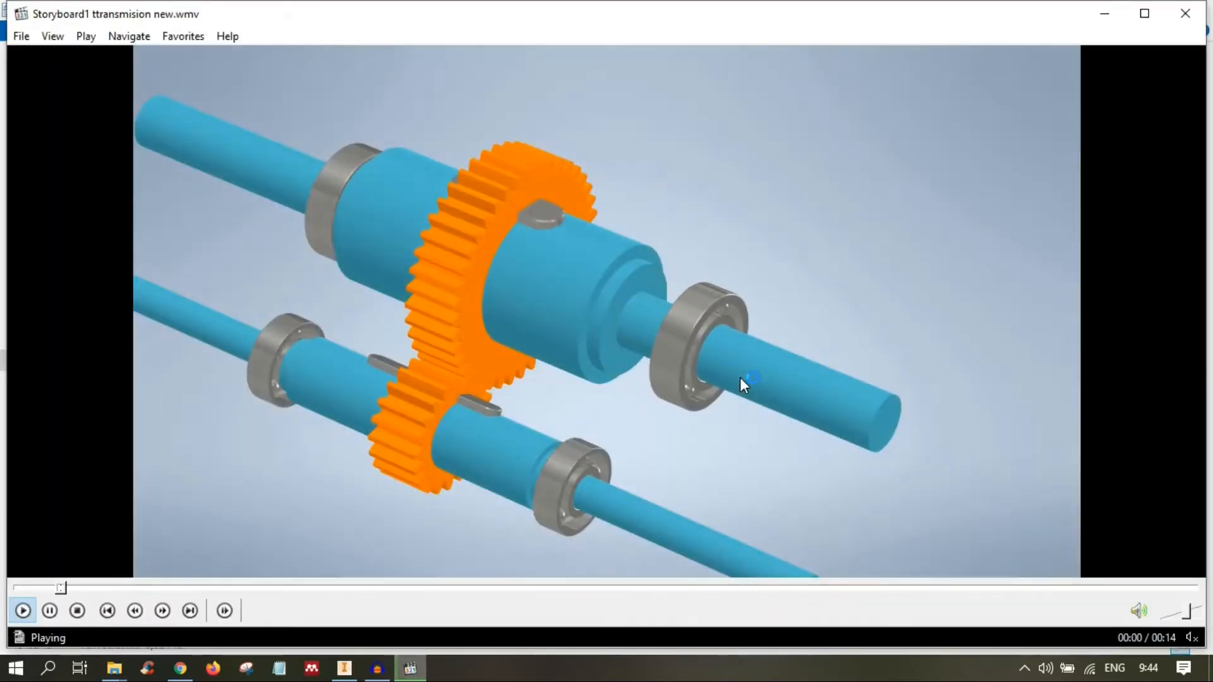
click(741, 378)
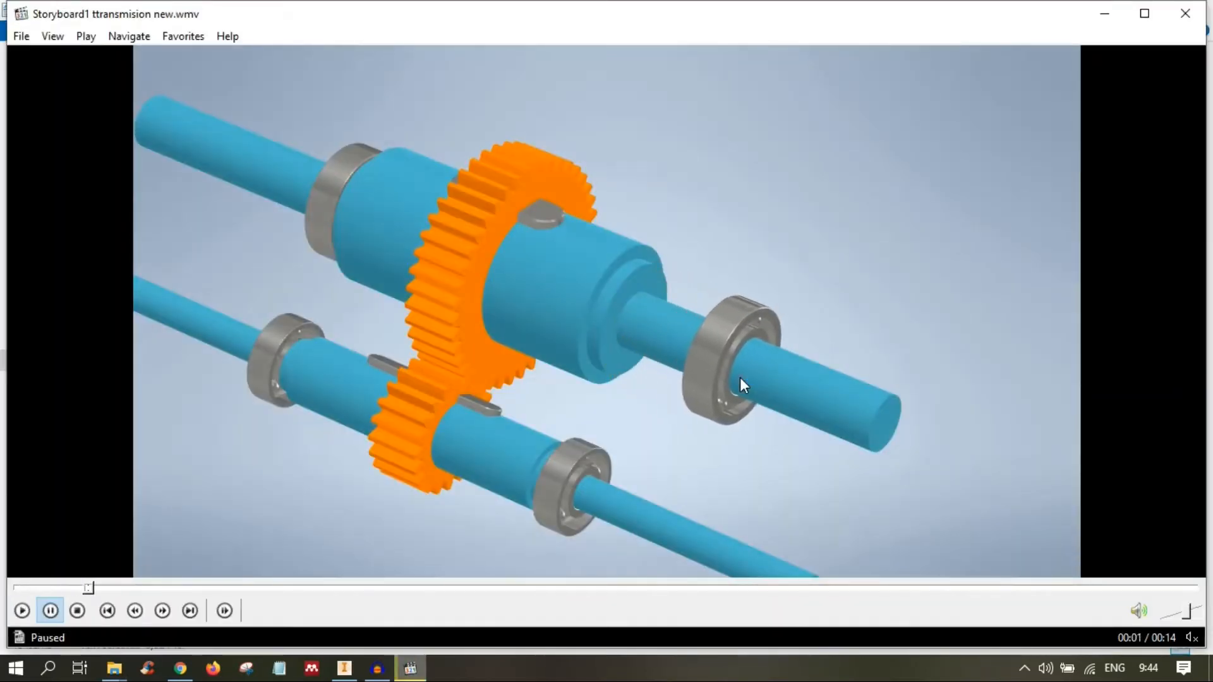
double_click(741, 377)
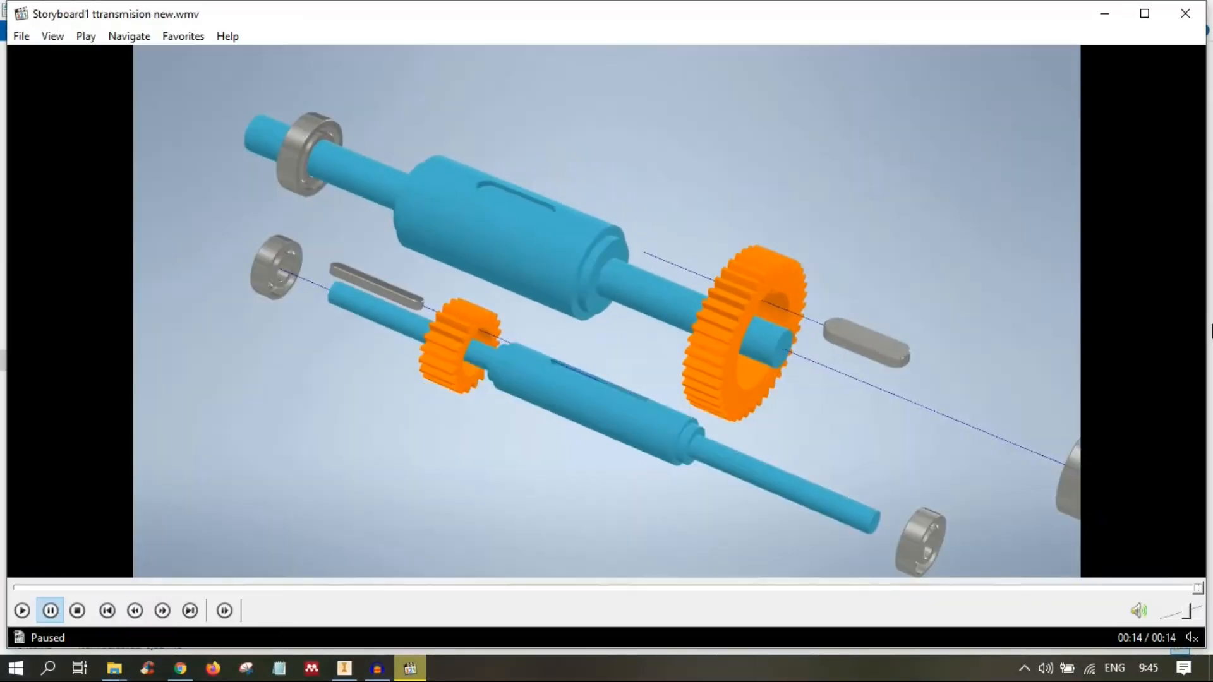
click(1185, 14)
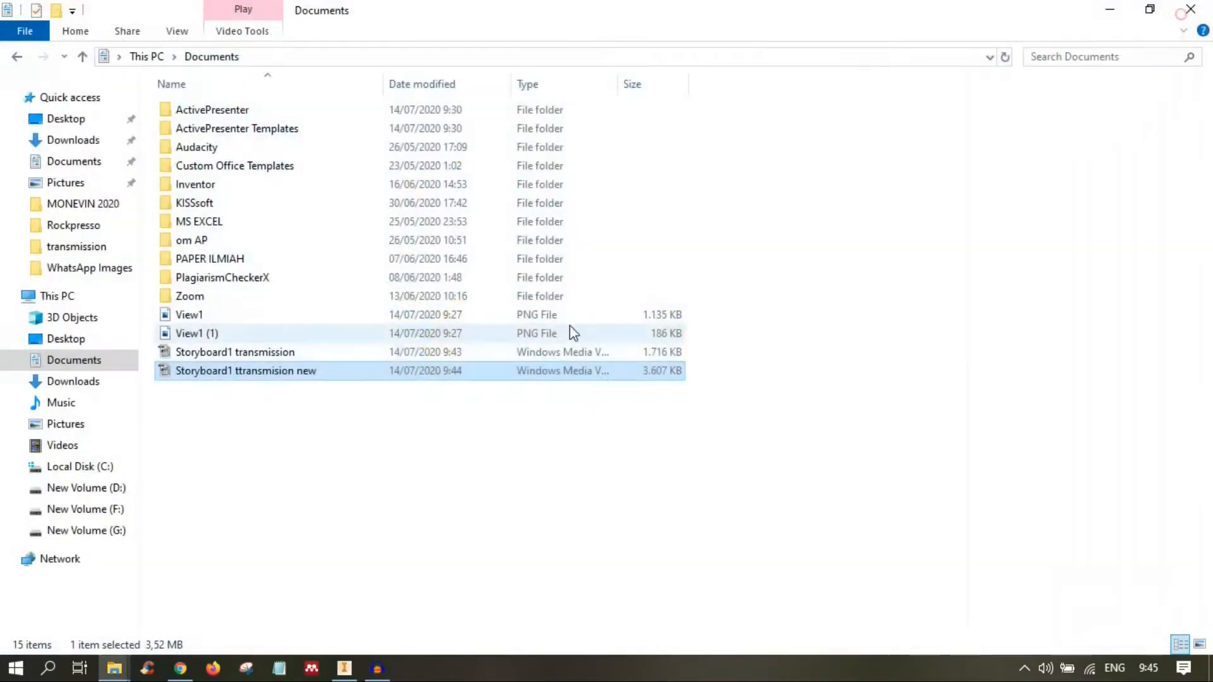
- Switch back to Inventor, view the transmission drawing and go back to the presentation document
click(349, 671)
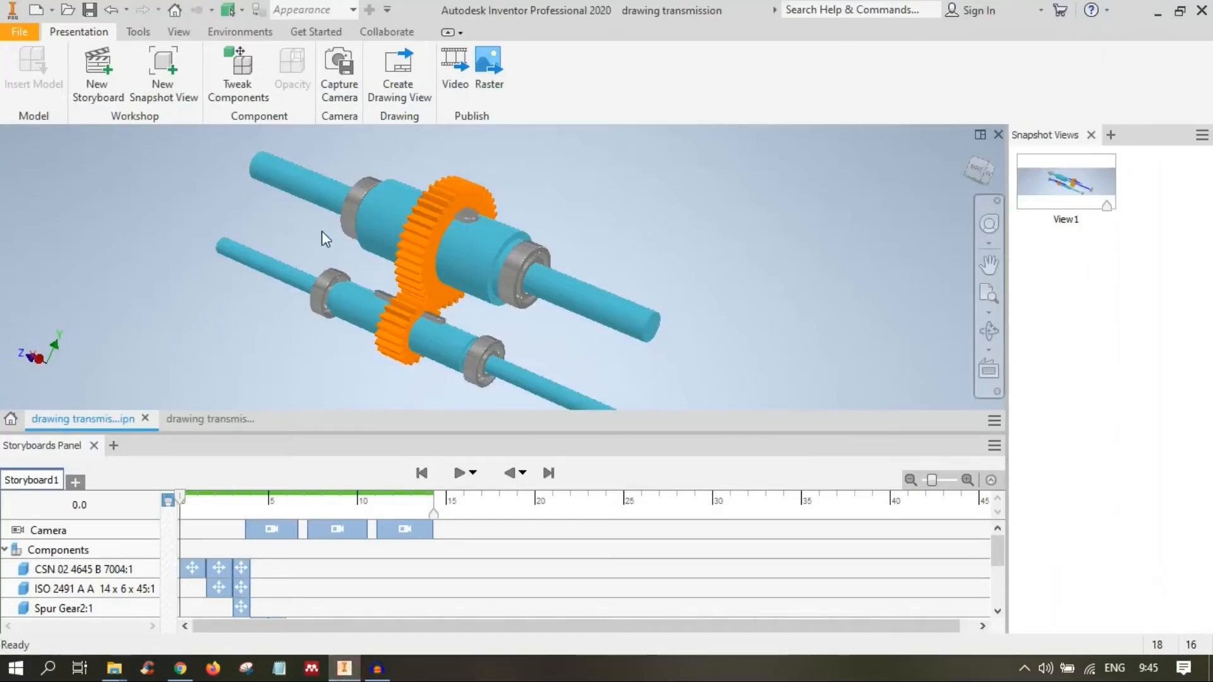
click(180, 419)
click(95, 624)
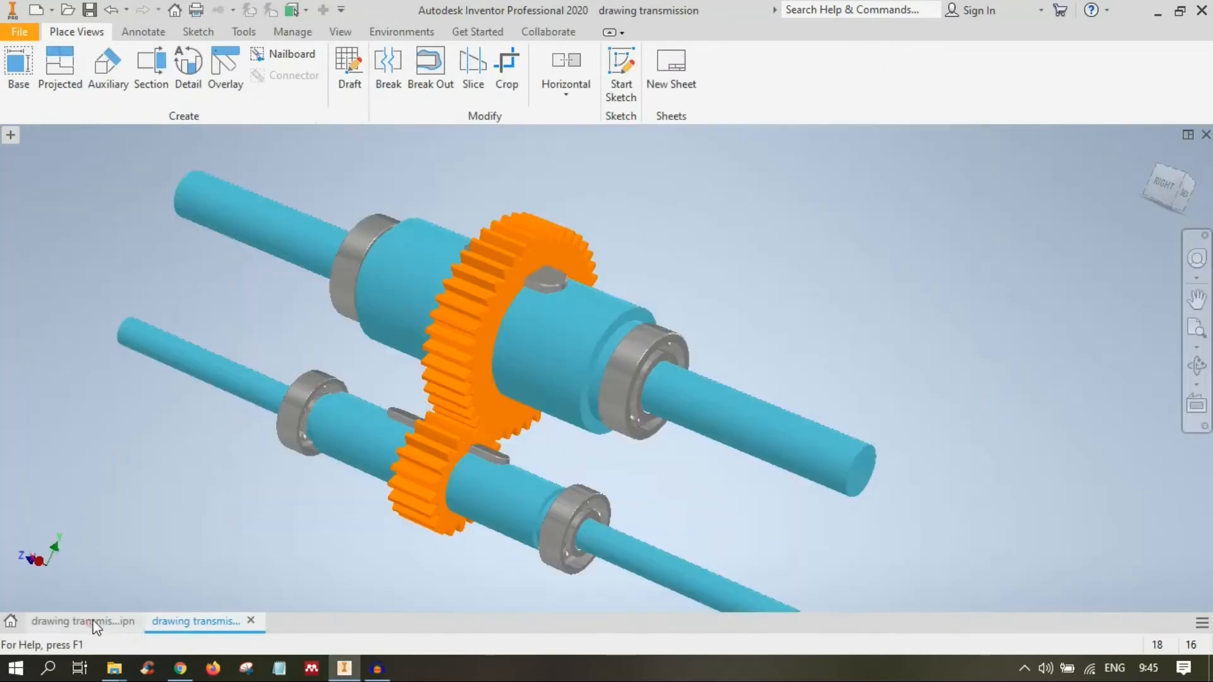